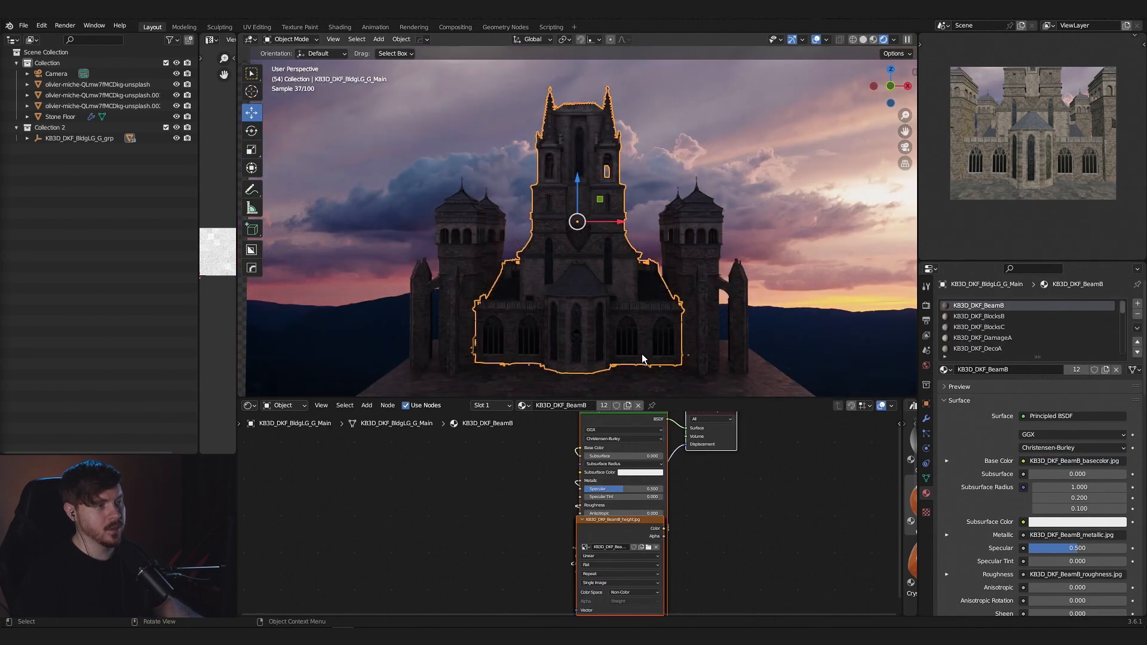
- Select the main fortress building and examine the windows and stonework of its front facade
scroll(650, 321, "down", 5)
scroll(647, 324, "up", 4)
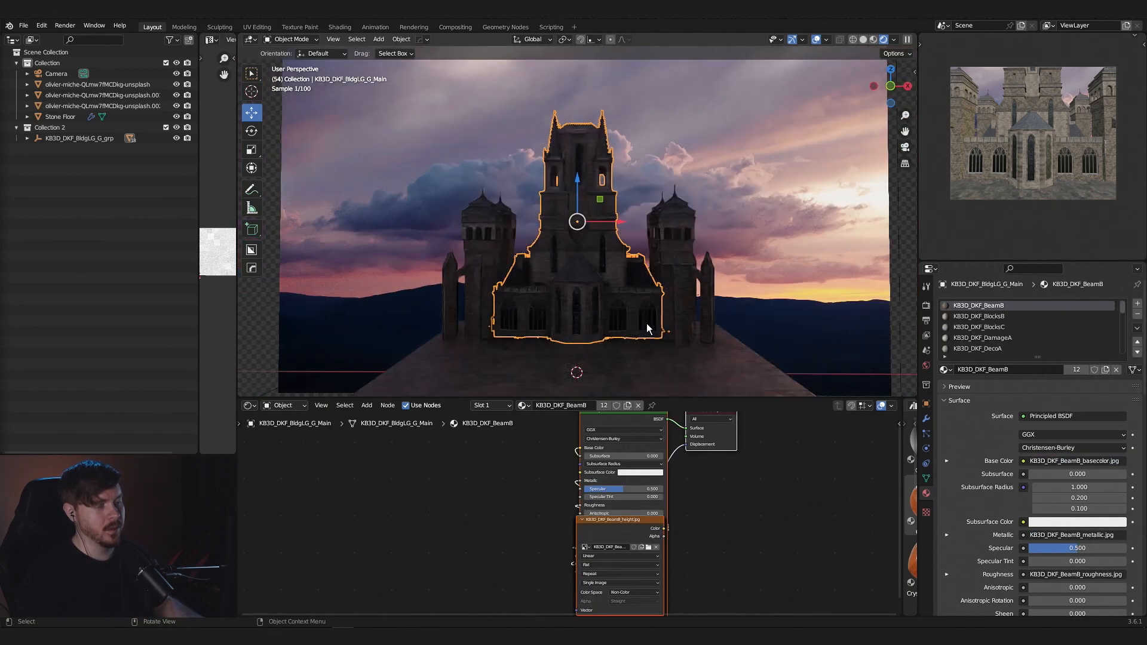
scroll(646, 324, "up", 3)
middle_click_drag(654, 317, 690, 292, "shift")
scroll(690, 291, "up", 4)
scroll(691, 292, "down", 2)
left_click(816, 249)
left_click(769, 259)
scroll(747, 310, "up", 5)
middle_click_drag(690, 310, 608, 311)
scroll(607, 314, "up", 3)
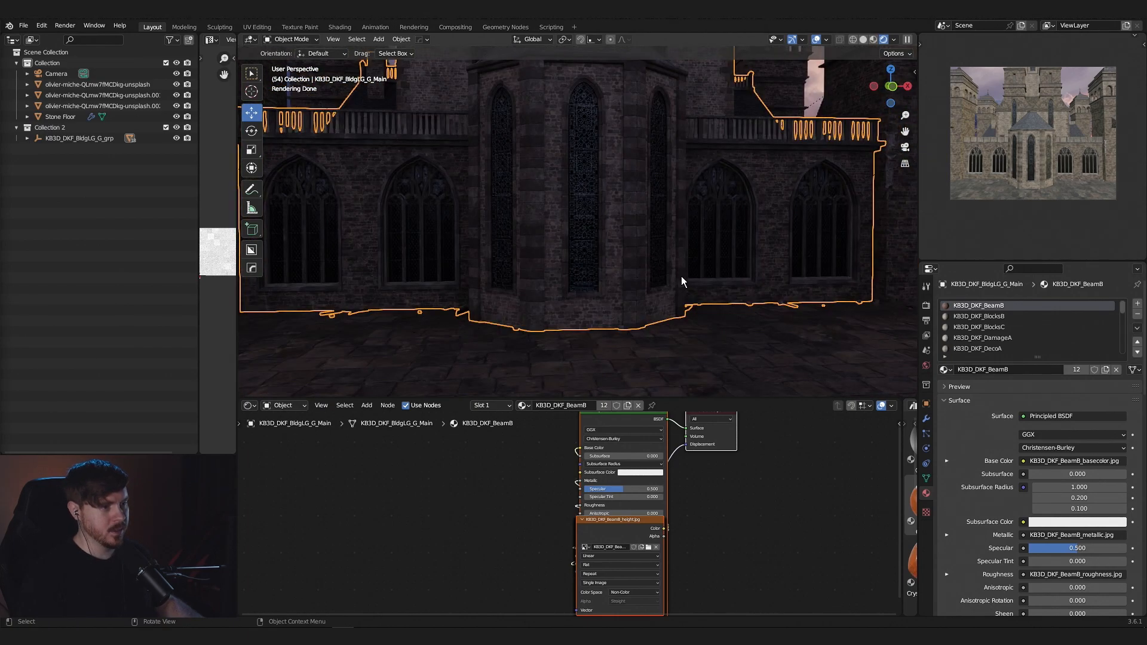
scroll(680, 276, "down", 4)
scroll(680, 276, "up", 4)
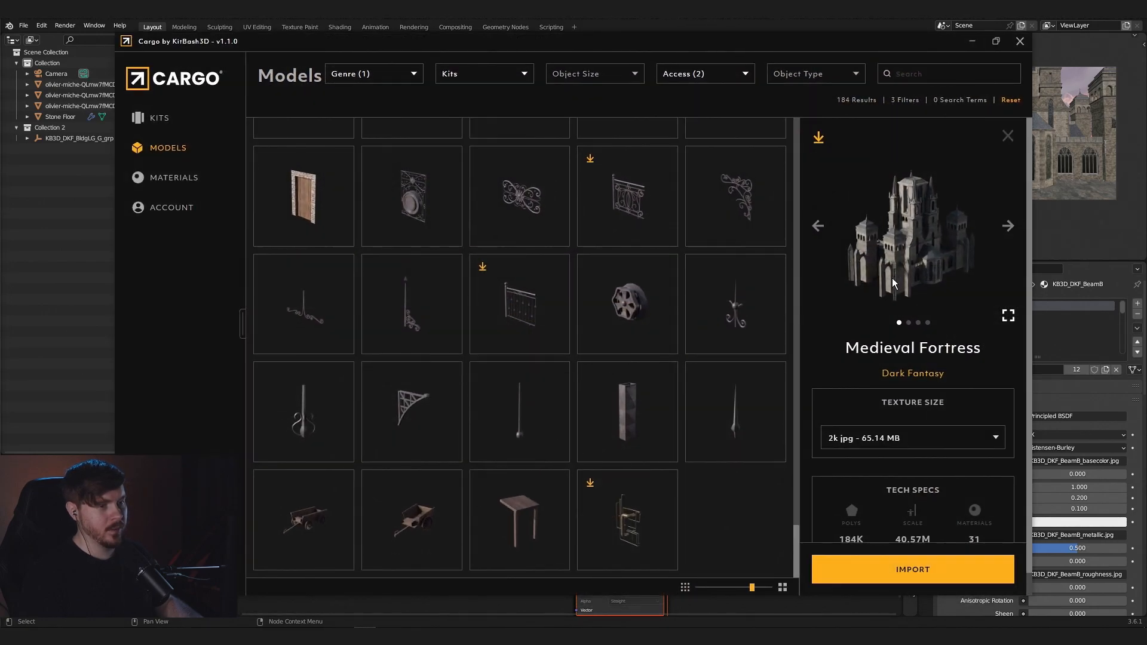
scroll(646, 341, "up", 3)
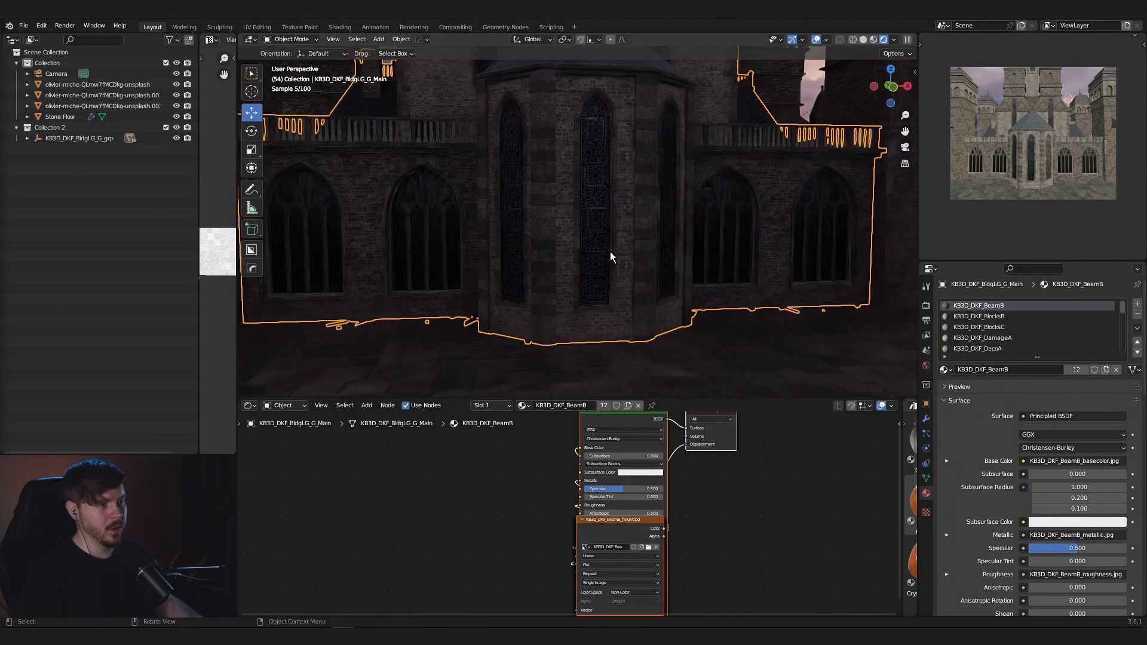
- Add a point light with a power of 500 W and move it inside the fortress
key("shift+a")
mouse_move(604, 271)
left_click(686, 275)
key("KP_Decimal")
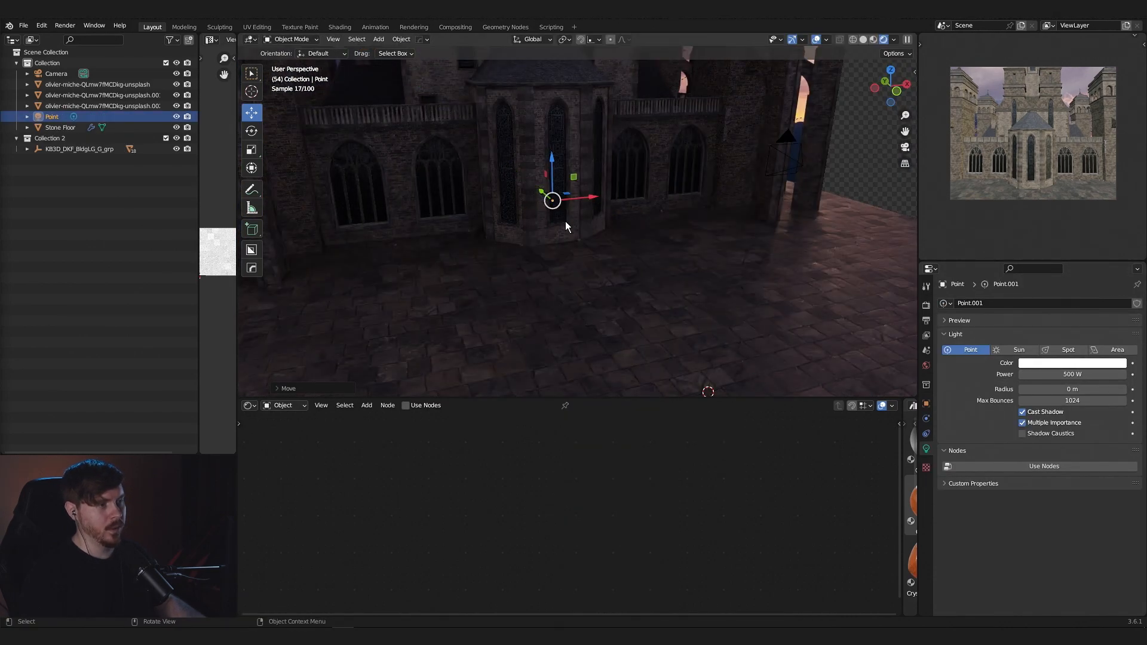
middle_click_drag(566, 222, 628, 275)
scroll(628, 275, "down", 10)
scroll(626, 275, "up", 3)
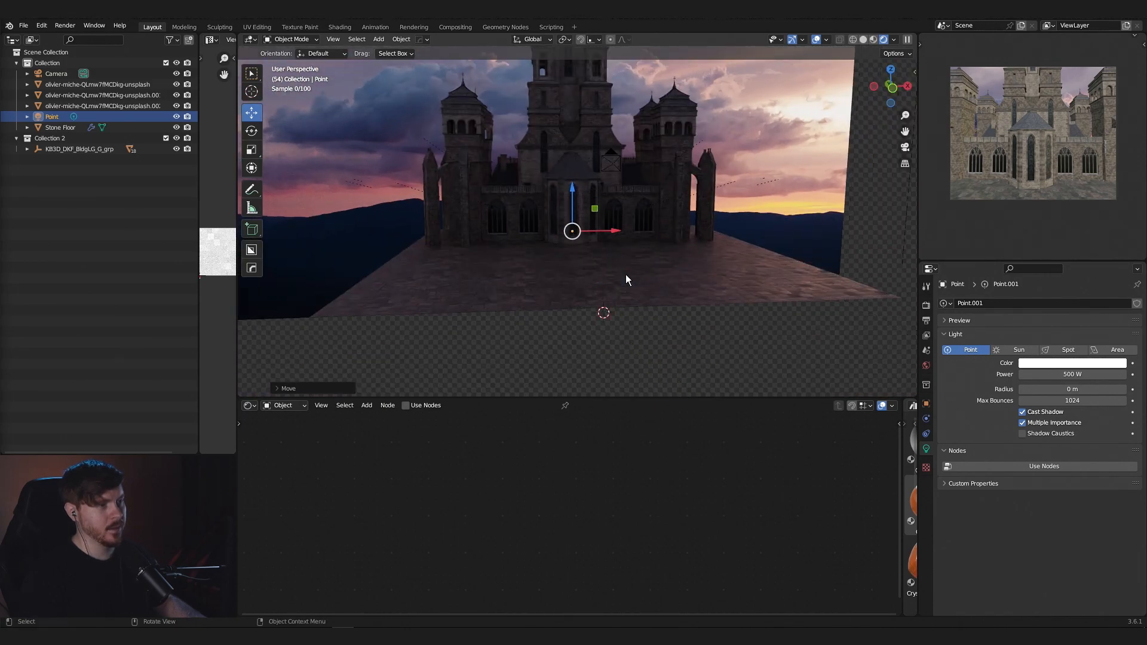
scroll(626, 274, "up", 5)
scroll(644, 277, "down", 5)
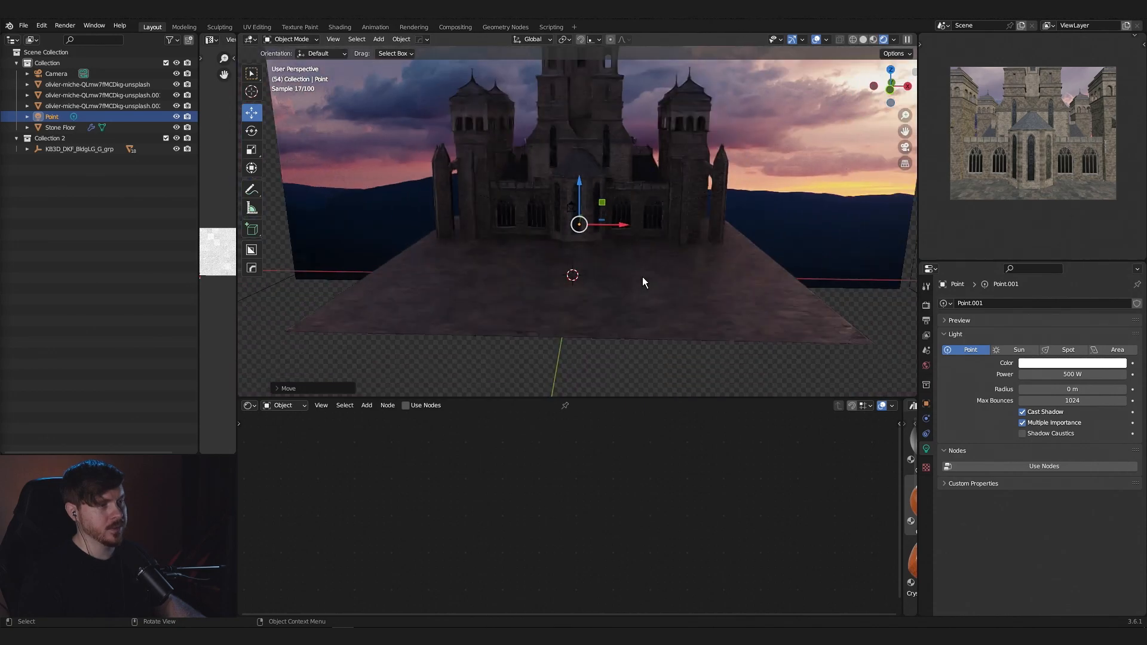
- Enter Edit Mode on the main fortress building and select the glass face of the central arched window
left_click(638, 192)
key("KP_Decimal")
mouse_move(645, 281)
middle_mouse_down()
mouse_move(651, 217)
mouse_move(658, 267)
middle_mouse_up()
middle_click_drag(655, 338, 650, 252, "shift")
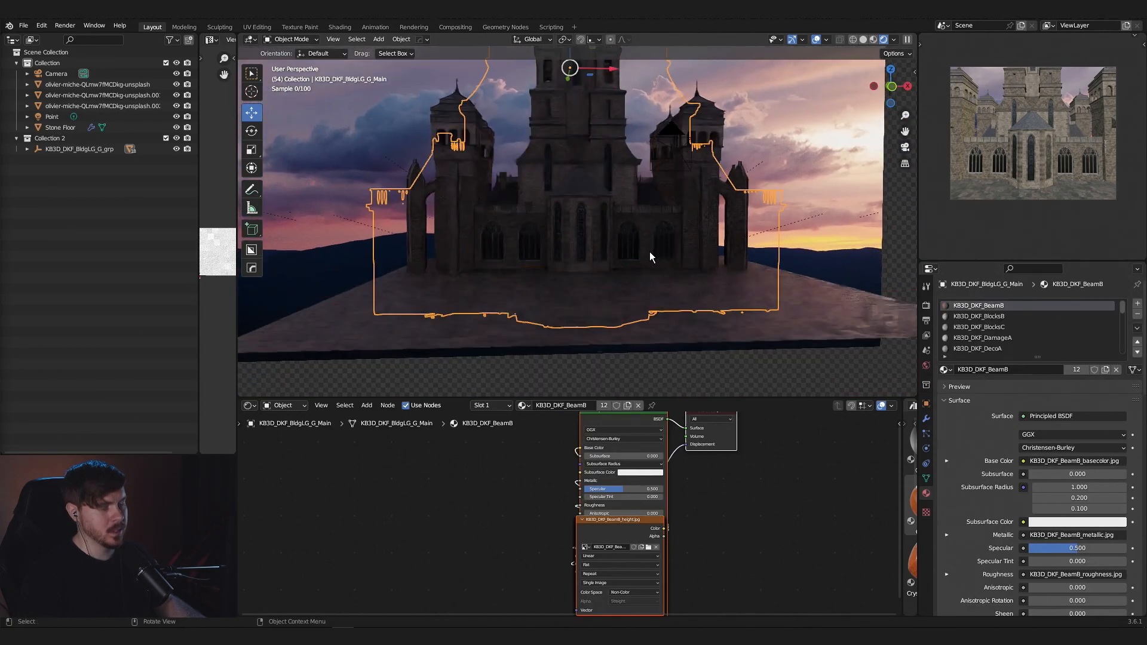
scroll(628, 270, "up", 6)
scroll(630, 267, "down", 4)
scroll(628, 269, "up", 1)
middle_click_drag(504, 451, 514, 491)
scroll(607, 294, "up", 3)
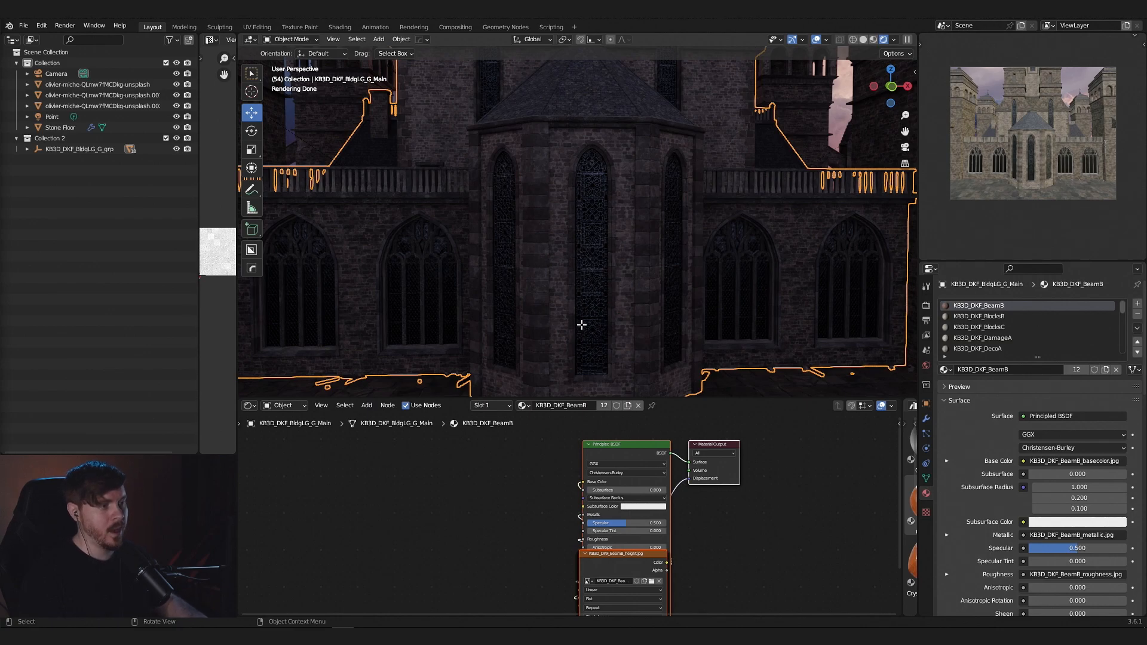
key("Tab")
key("3")
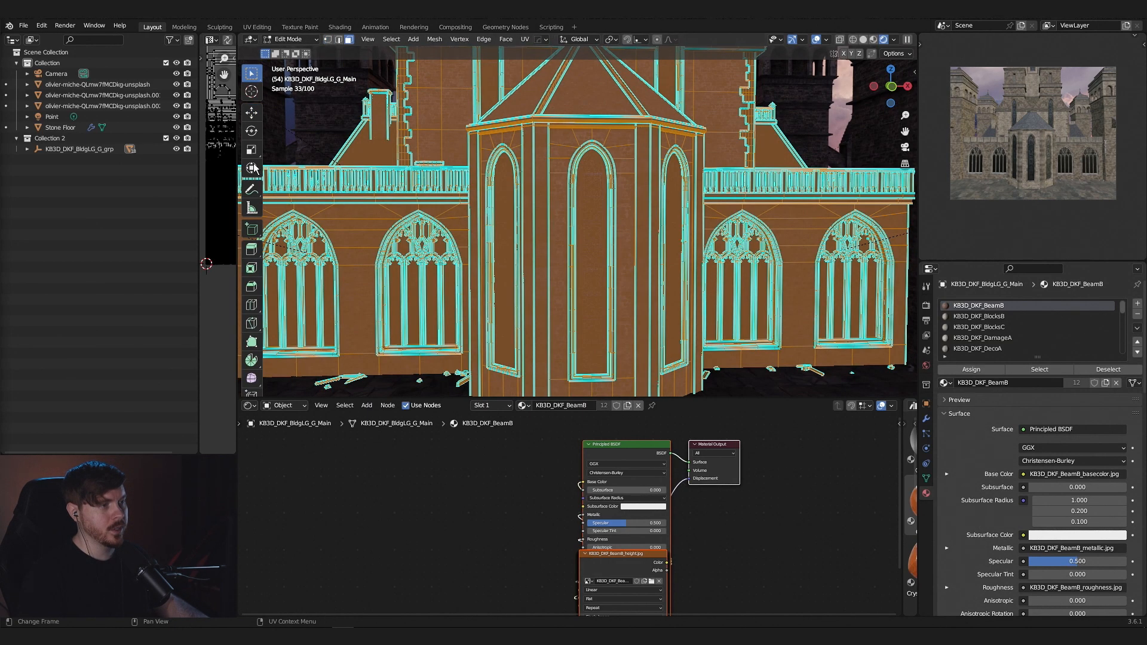
left_click(602, 239)
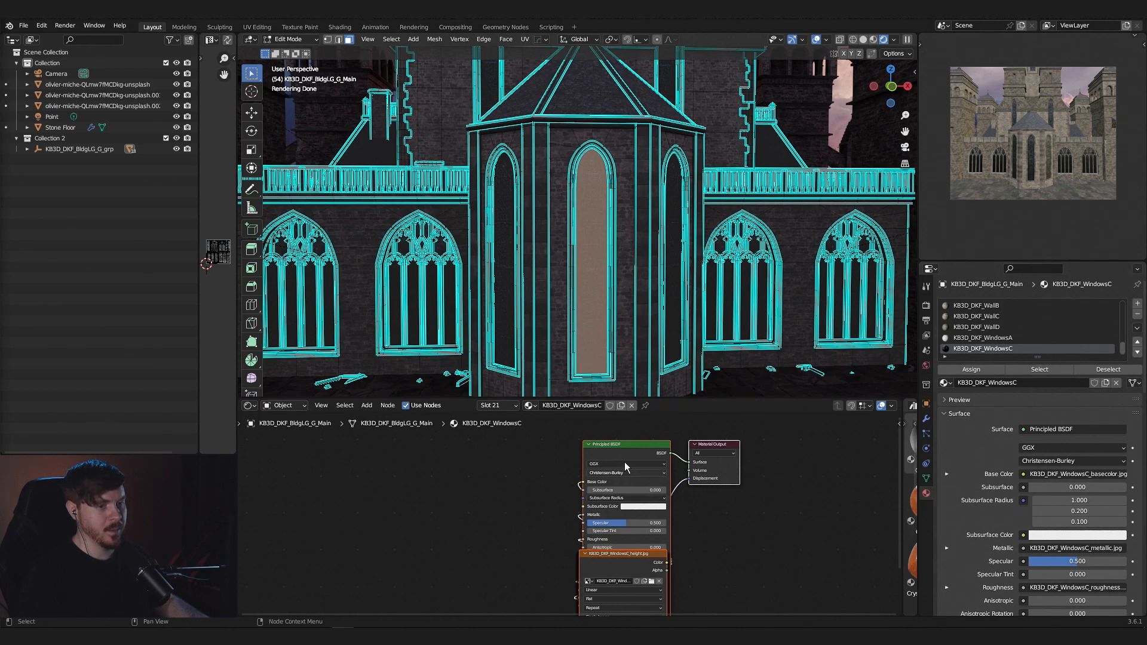
- Make a separate copy of the KB3D_DKF_WindowsC material and spread its shader nodes apart
mouse_move(544, 471)
middle_mouse_down()
mouse_move(558, 441)
mouse_move(550, 458)
middle_mouse_up()
left_click(528, 476)
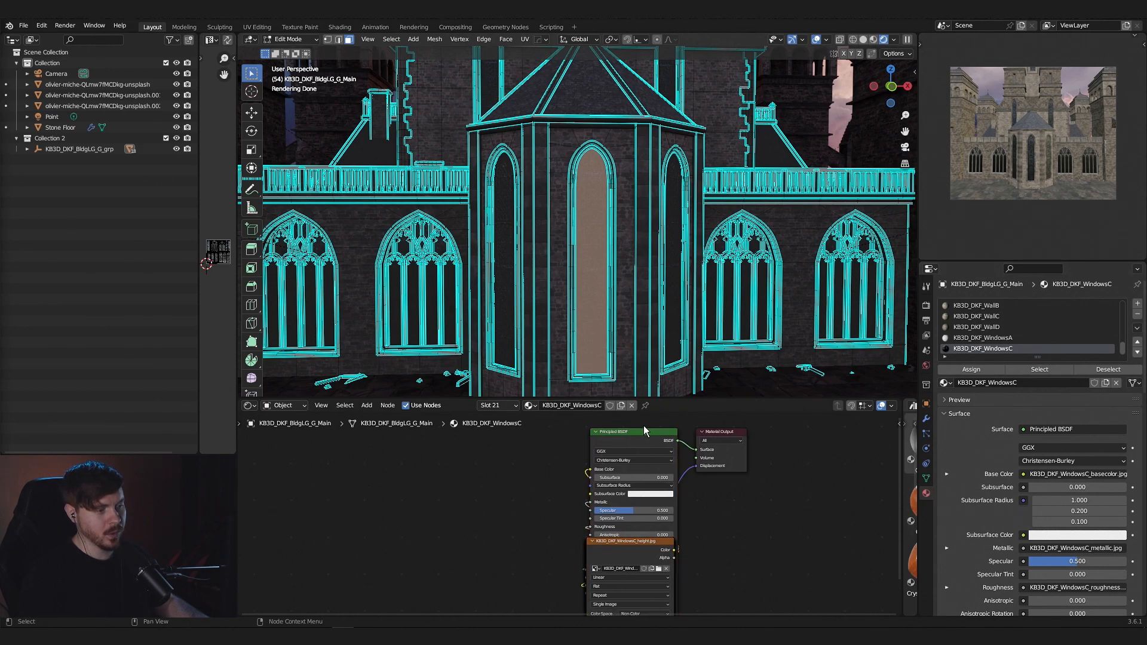
left_click_drag(718, 437, 815, 441)
left_click_drag(656, 432, 777, 440)
middle_click_drag(635, 456, 596, 447)
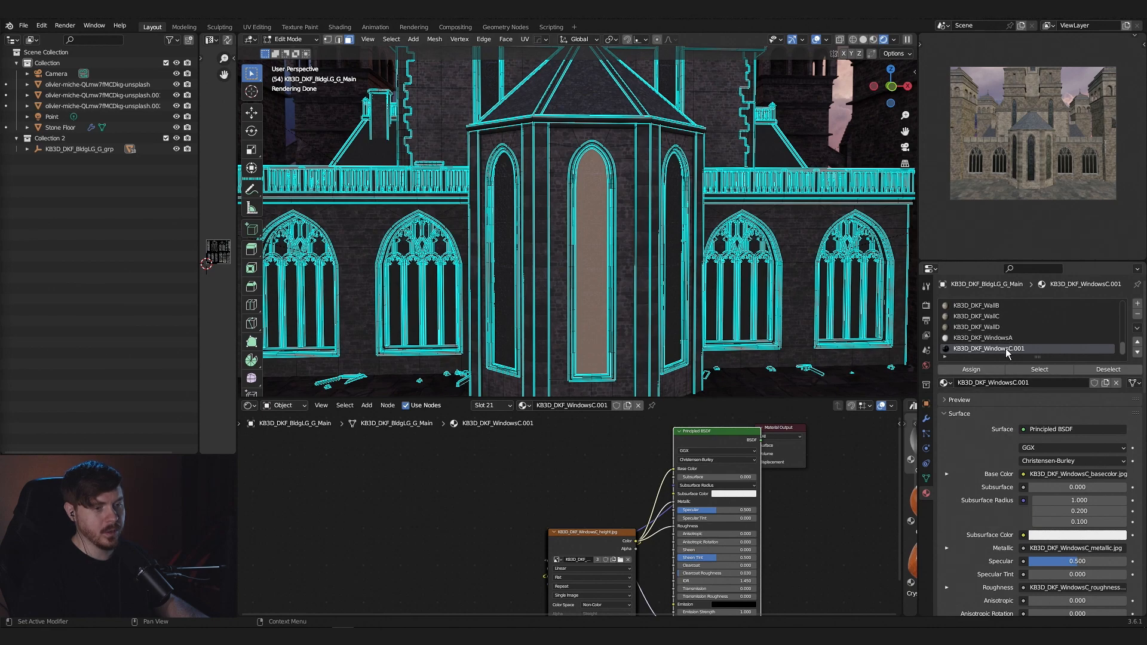
left_click(523, 405)
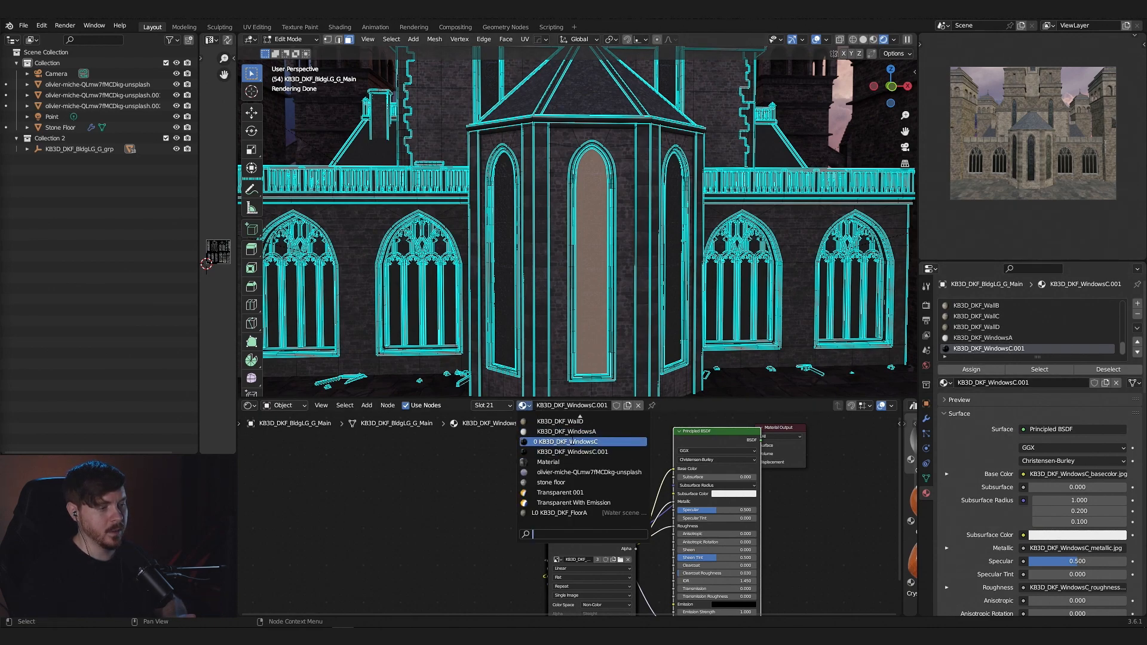
left_click(529, 405)
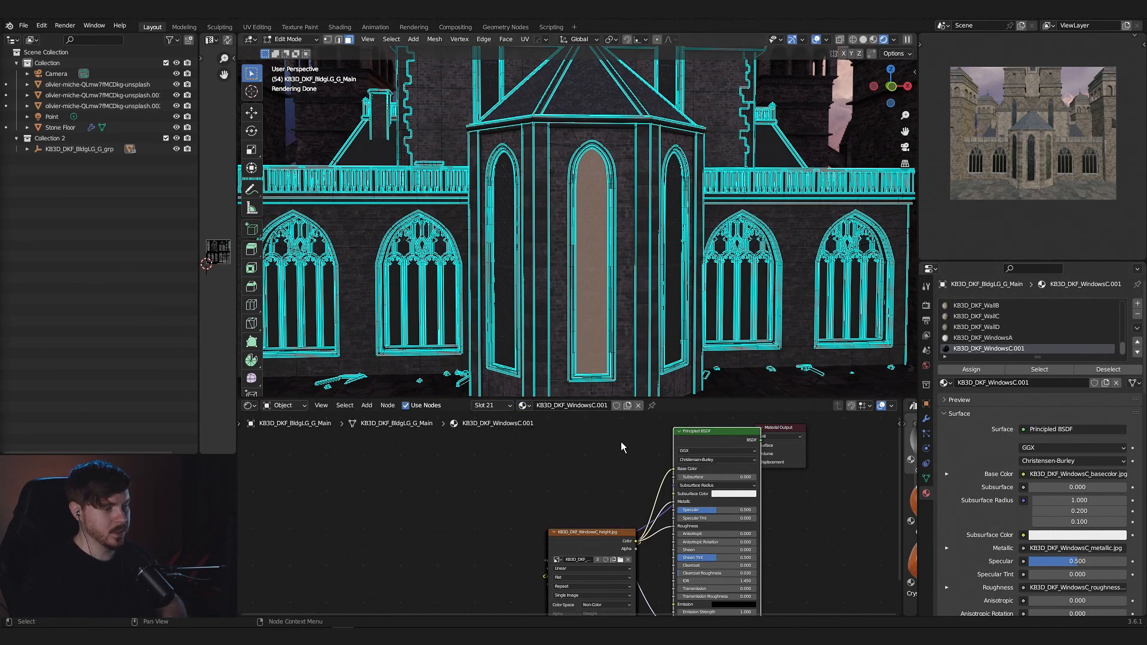
- Connect the WindowsC base color texture to the Alpha input of the Principled BSDF and reposition the base color and metallic nodes
key("Tab")
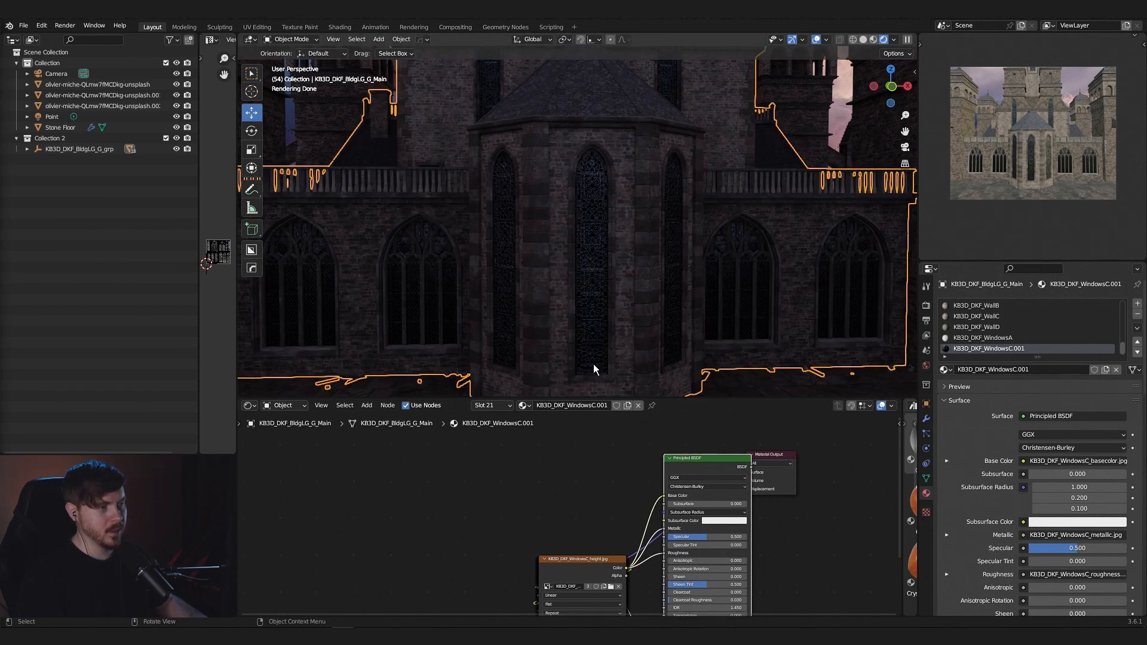
scroll(603, 352, "up", 6)
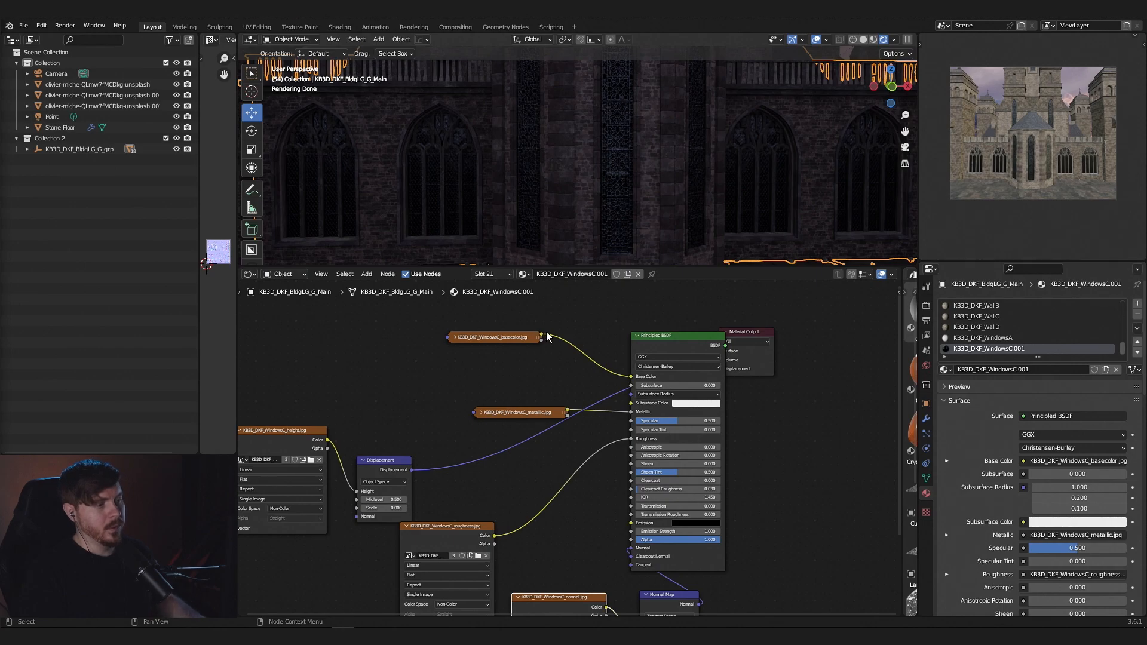
left_click_drag(501, 336, 631, 540)
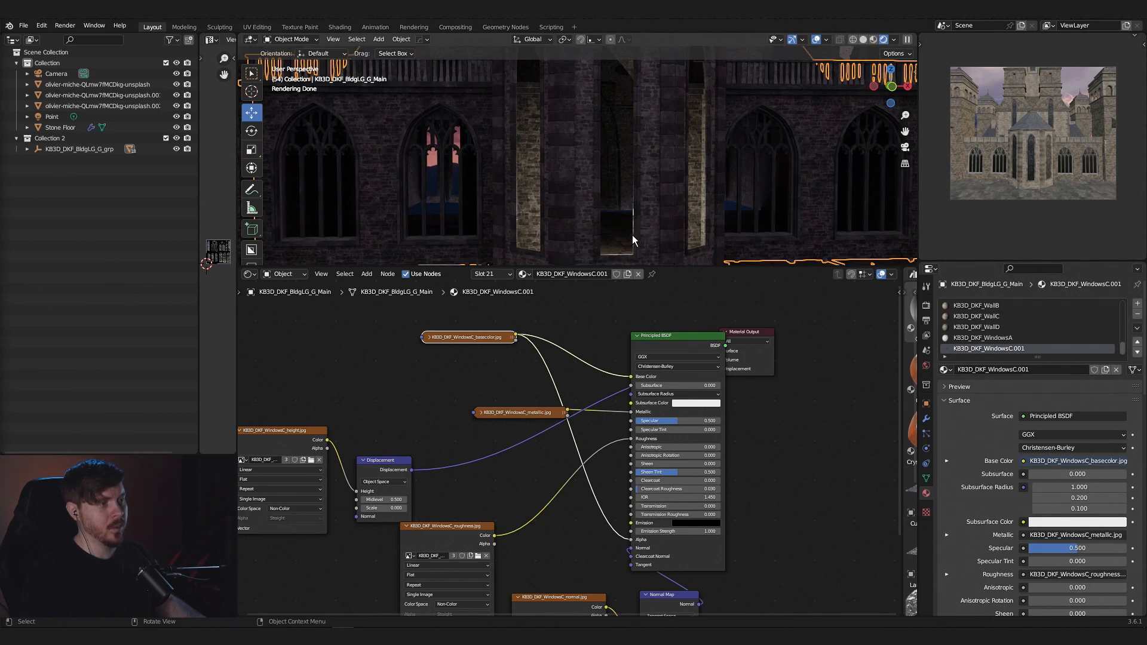
left_click_drag(472, 338, 362, 356)
left_click_drag(535, 412, 582, 432)
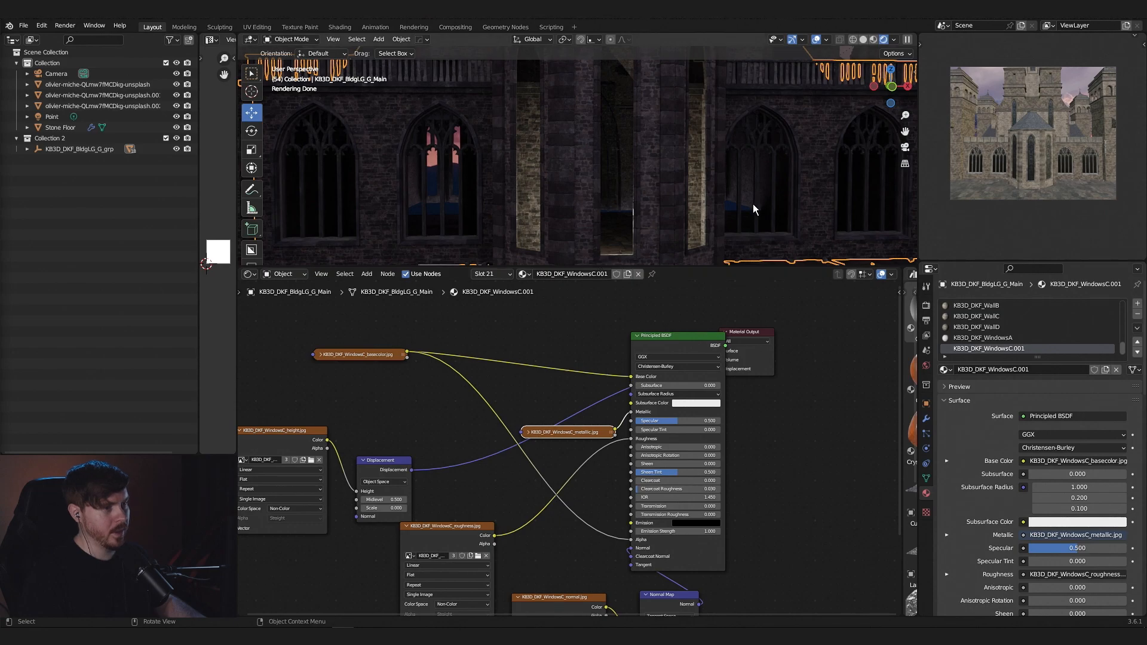
- Insert a Color Ramp between the base color texture and the Principled BSDF's Alpha input
scroll(651, 214, "up", 3)
middle_click_drag(657, 214, 651, 244)
scroll(568, 349, "down", 1)
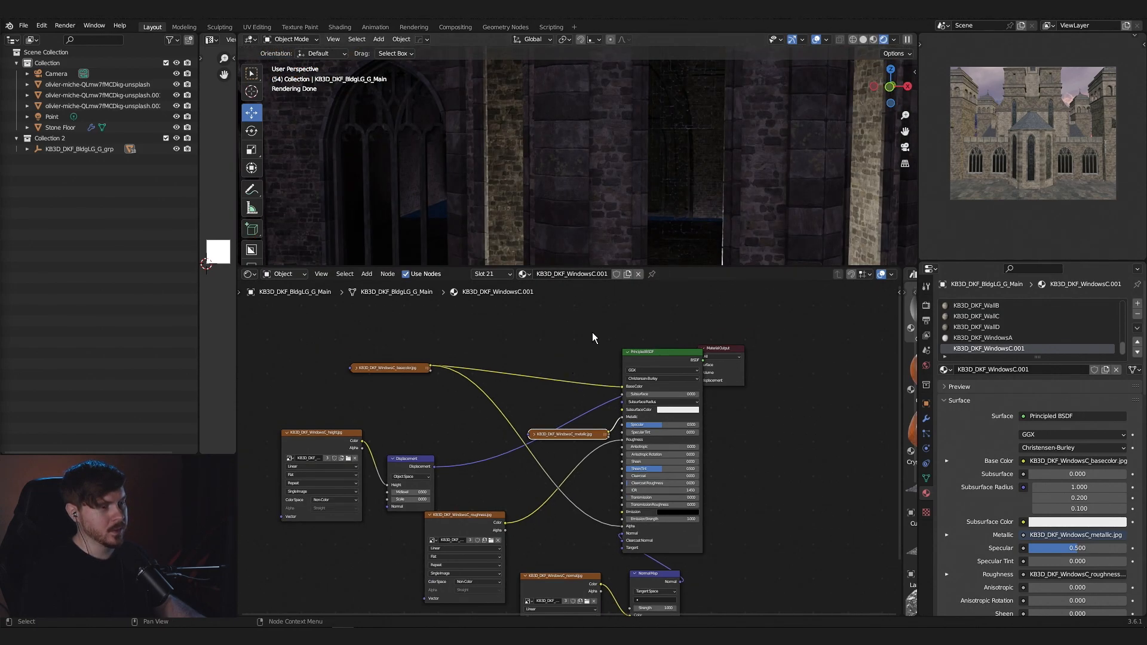
key("shift+a")
key("Escape")
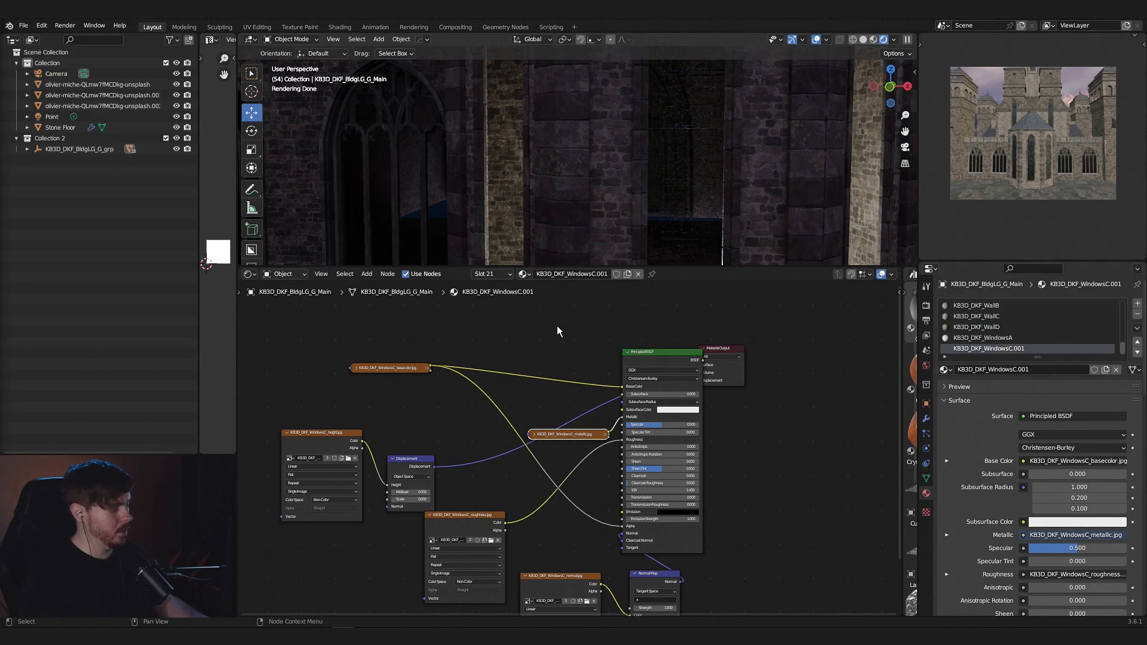
key("shift+a")
type("co")
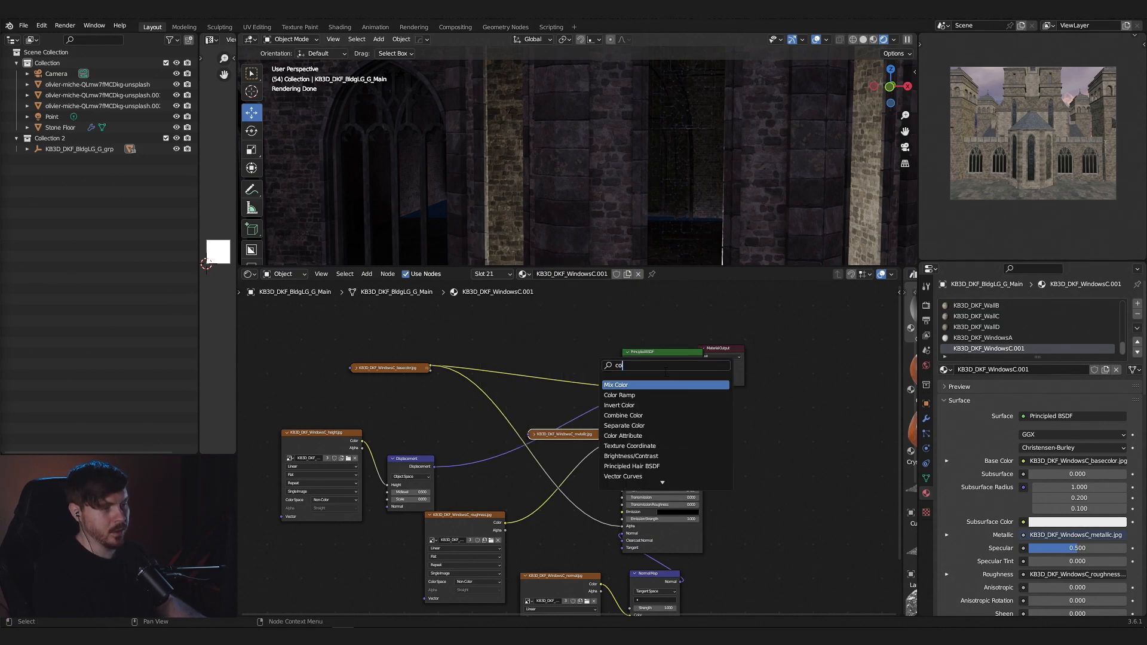
left_click(656, 395)
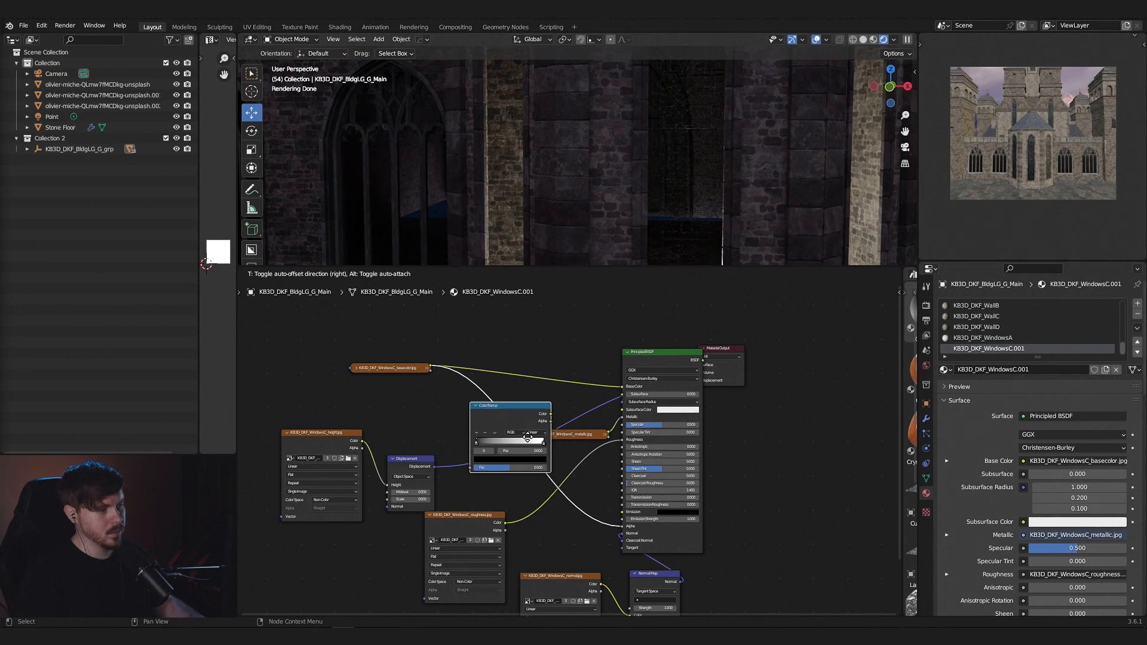
left_click(524, 431)
- Adjust the Color Ramp stops for a sharp alpha cutoff near black, with the white stop at position 0.031
left_click_drag(512, 436, 469, 440)
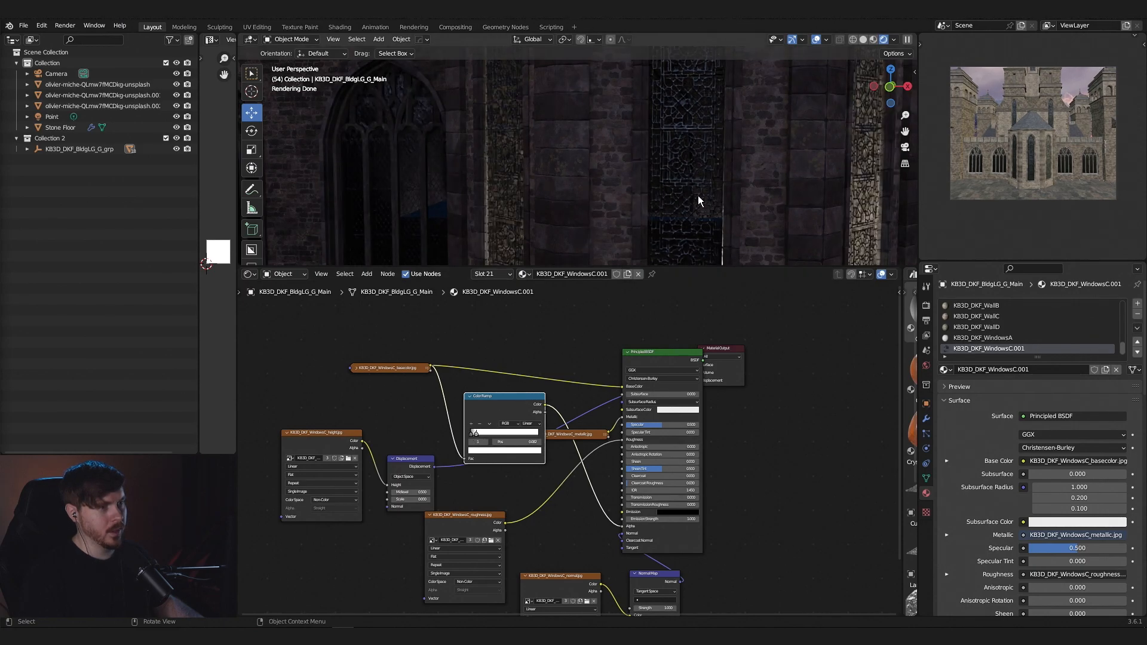
scroll(700, 195, "down", 5)
scroll(700, 192, "up", 5)
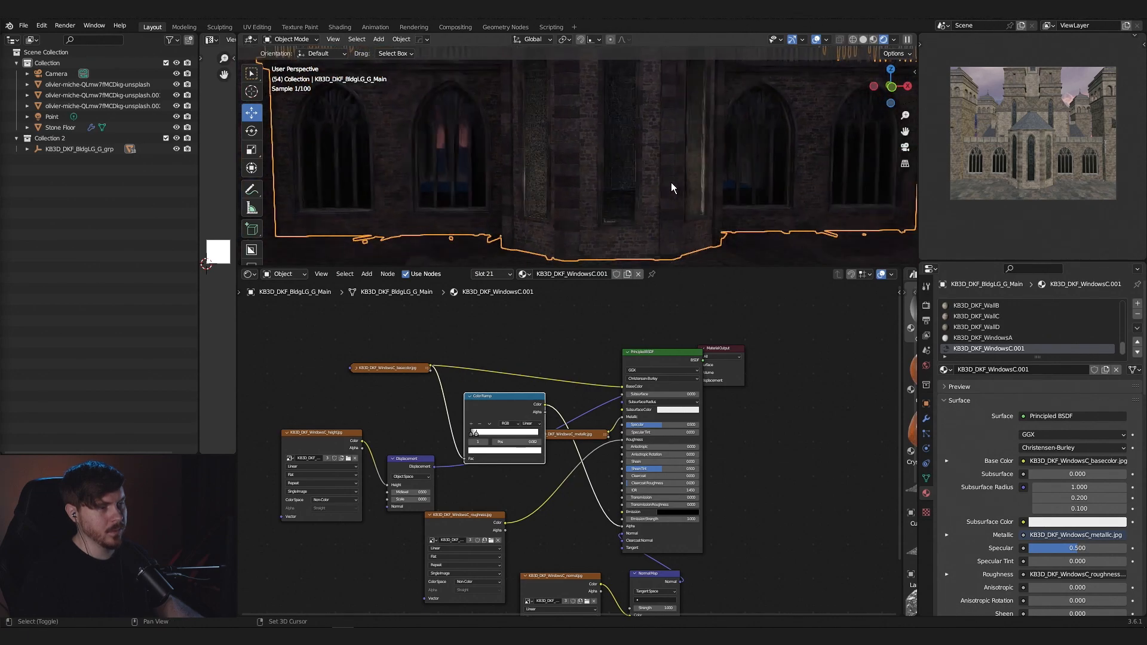
scroll(332, 413, "up", 5)
left_click_drag(333, 413, 352, 421)
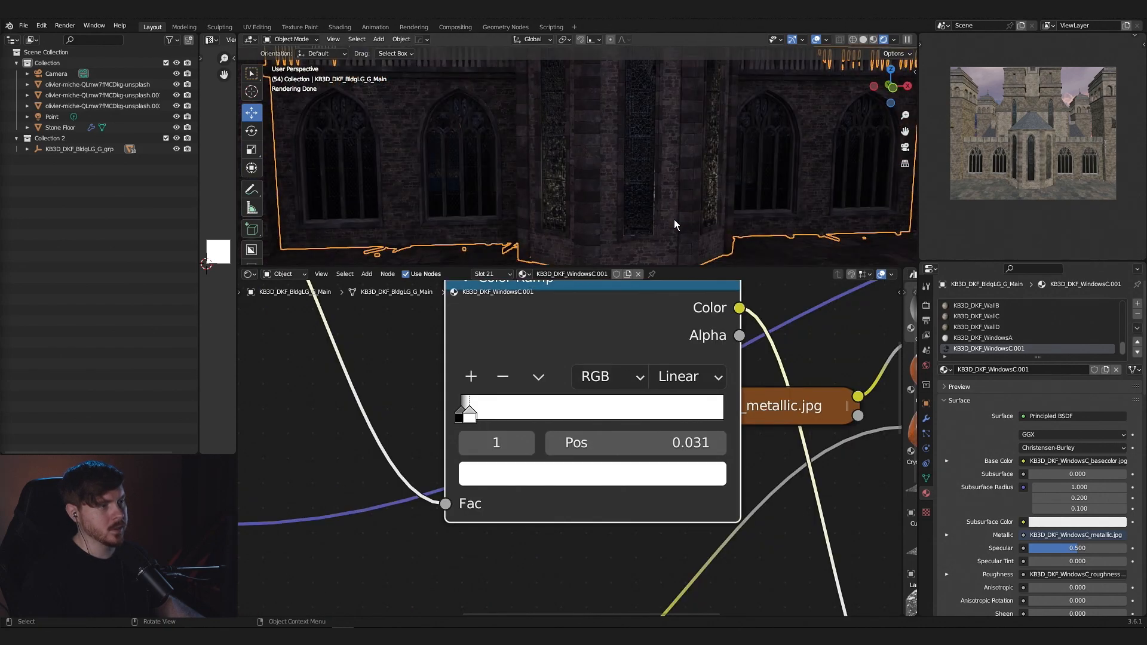
scroll(672, 223, "up", 2)
- Examine the light cast through the fortress windows onto the stone floor from several distances
scroll(670, 224, "down", 7)
middle_click_drag(668, 221, 665, 217)
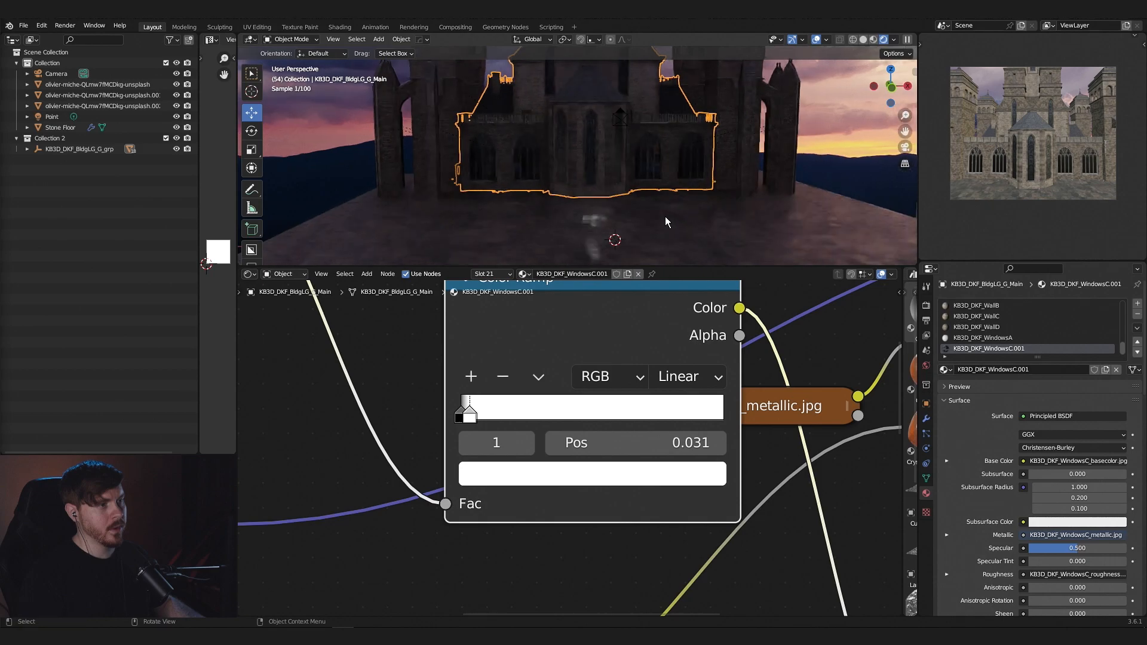
scroll(668, 219, "up", 4)
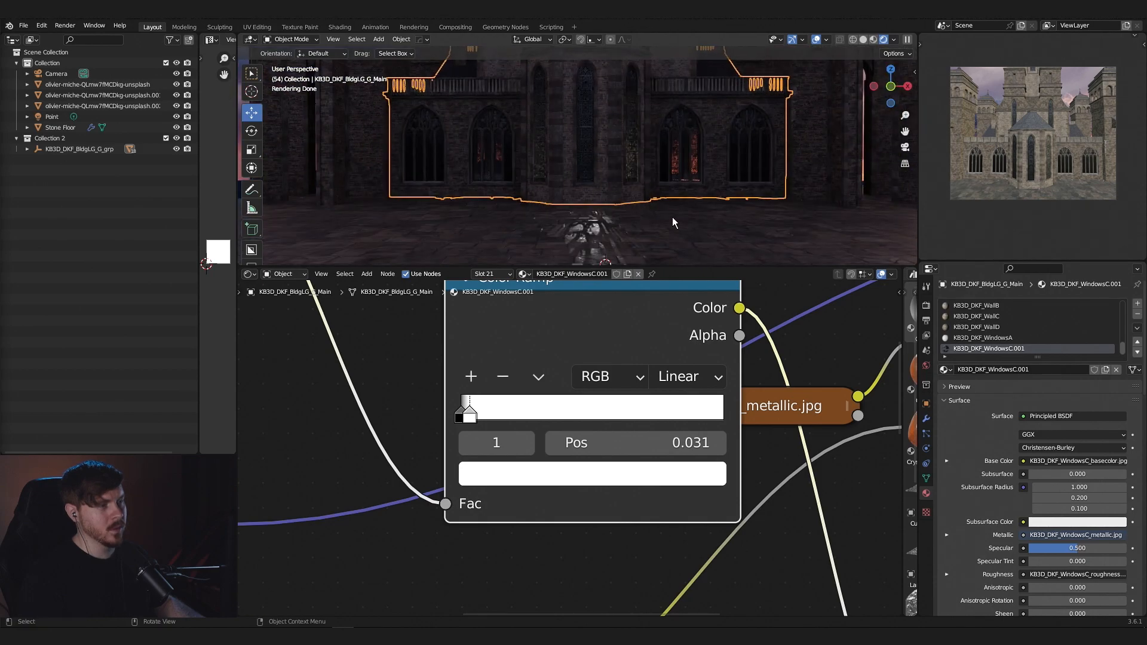
scroll(672, 217, "down", 4)
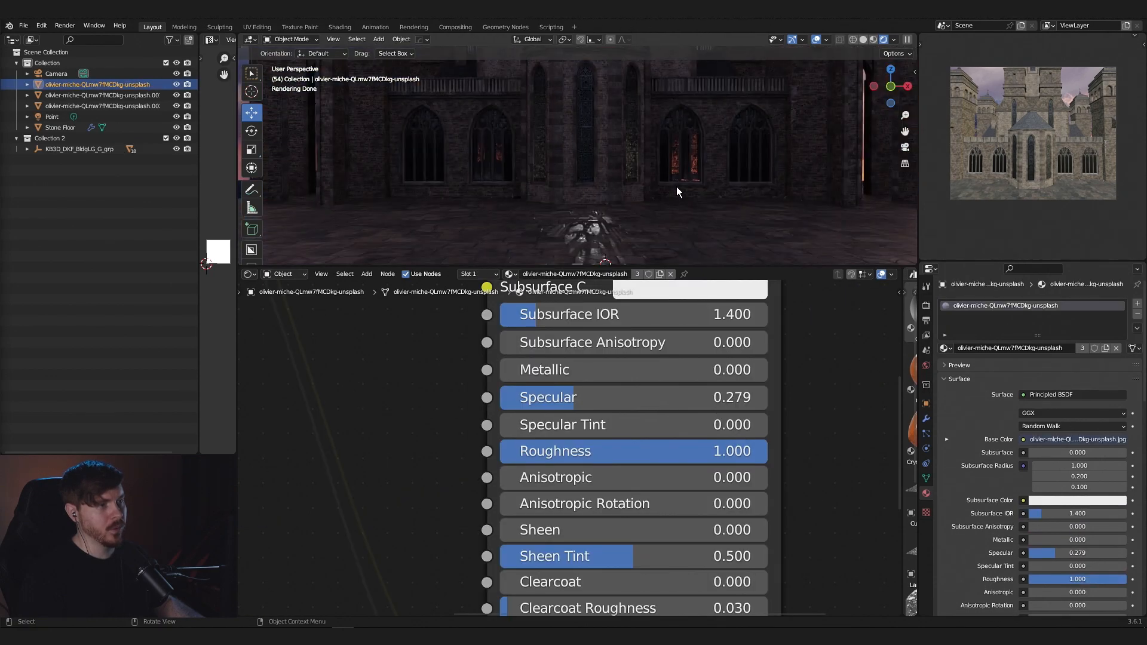
scroll(679, 198, "down", 3)
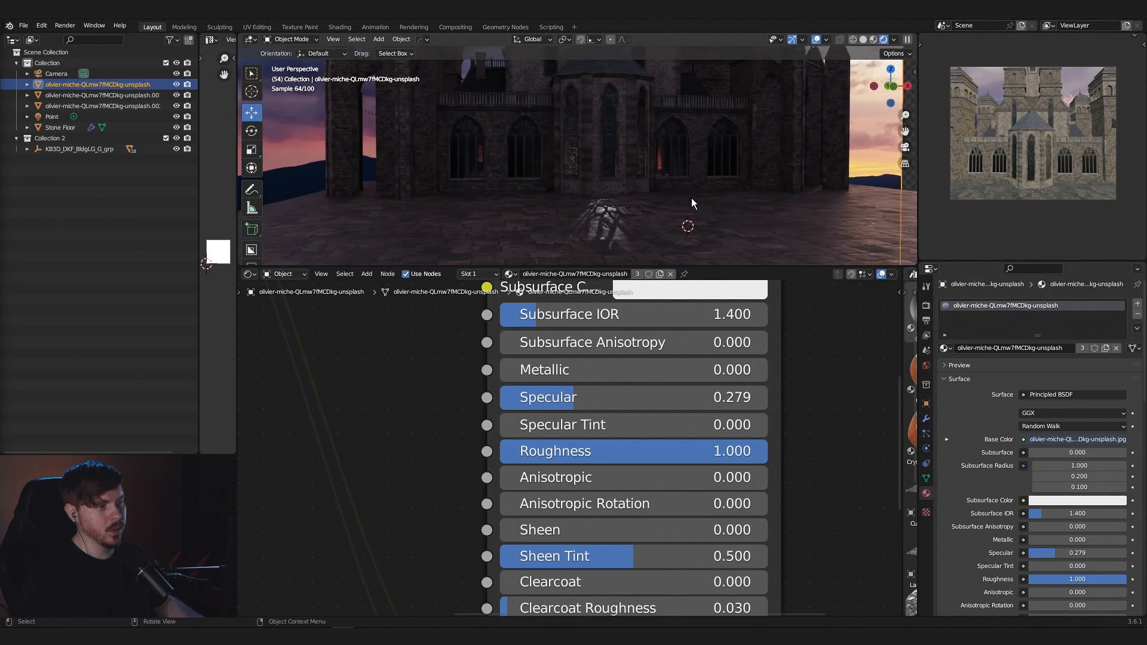
scroll(691, 198, "up", 3)
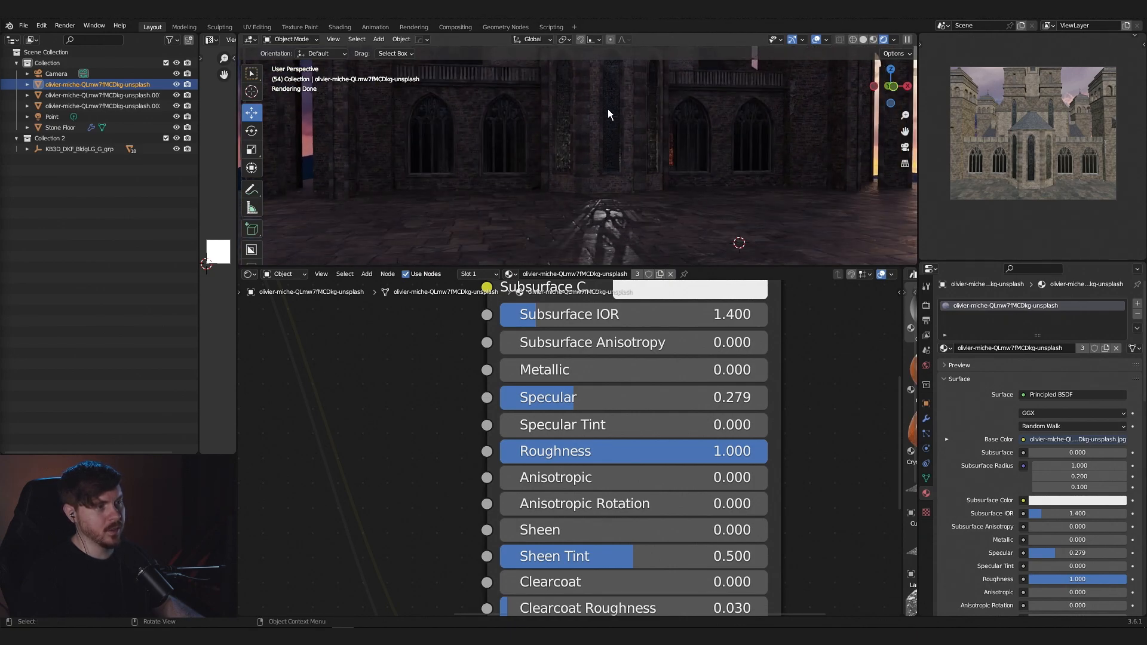
middle_click_drag(621, 236, 640, 195)
left_click(637, 212)
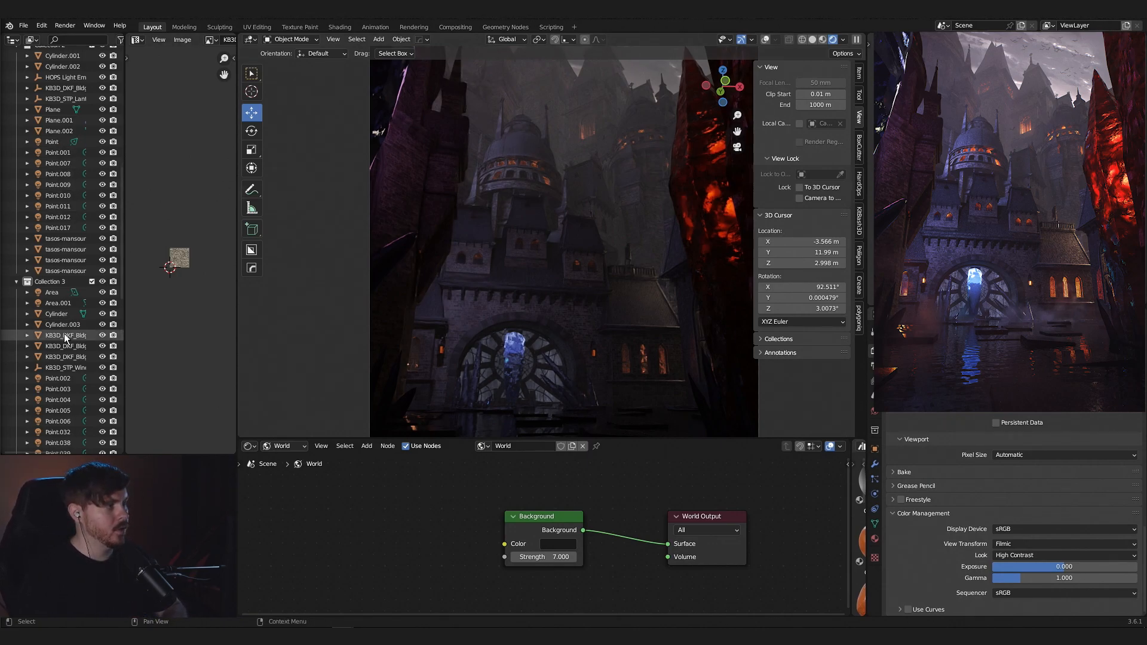
- Look through the collections and point lights of the finished castle scene and view its lit windows up close
scroll(63, 402, "down", 5)
scroll(63, 402, "down", 18)
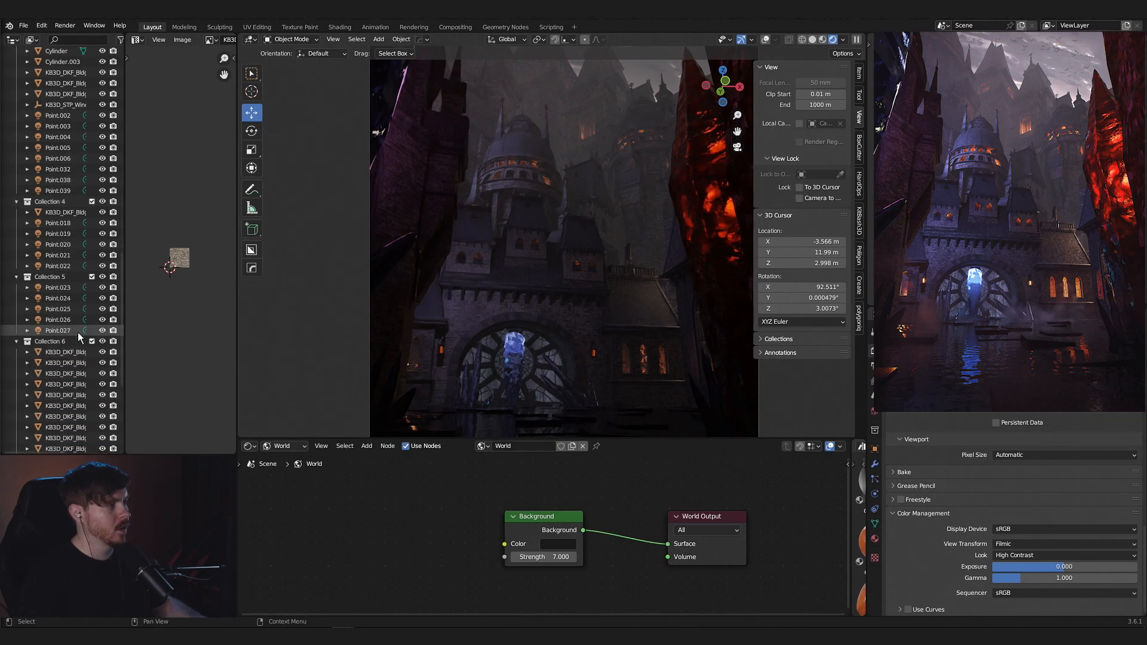
middle_click_drag(604, 228, 673, 208)
scroll(673, 179, "down", 3)
left_click(571, 244)
key("KP_Decimal")
scroll(571, 245, "up", 3)
middle_click_drag(572, 245, 647, 220)
scroll(647, 222, "up", 3)
middle_click_drag(635, 370, 650, 251, "shift")
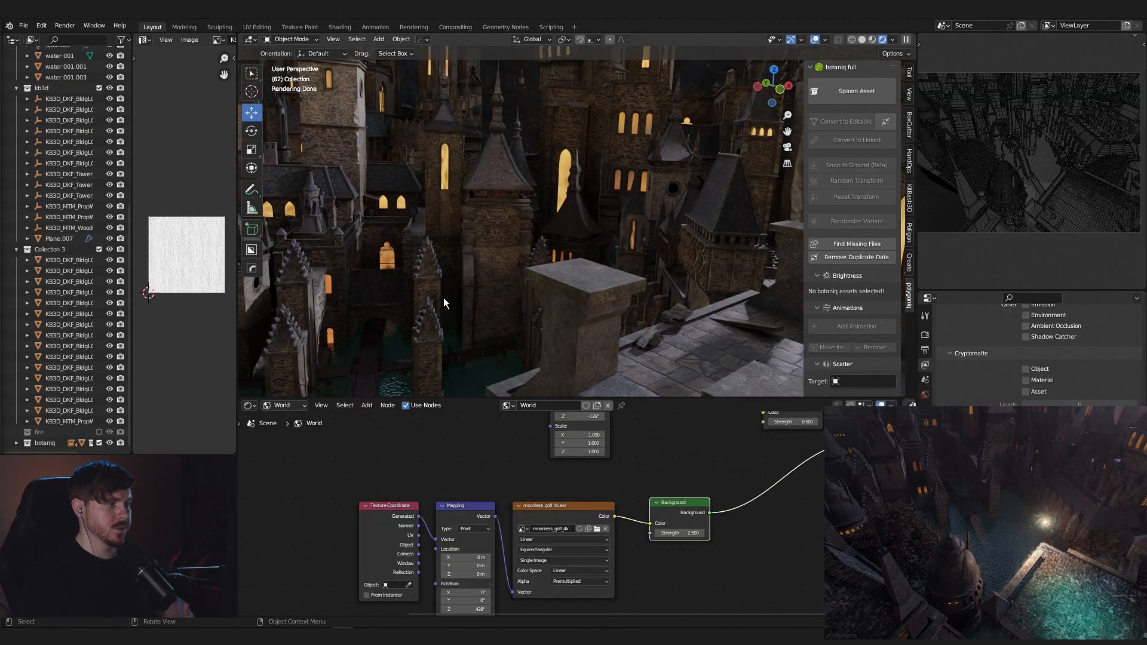
- Select a large building in the medieval city scene and examine its glowing windows among the surrounding towers
left_click(565, 168)
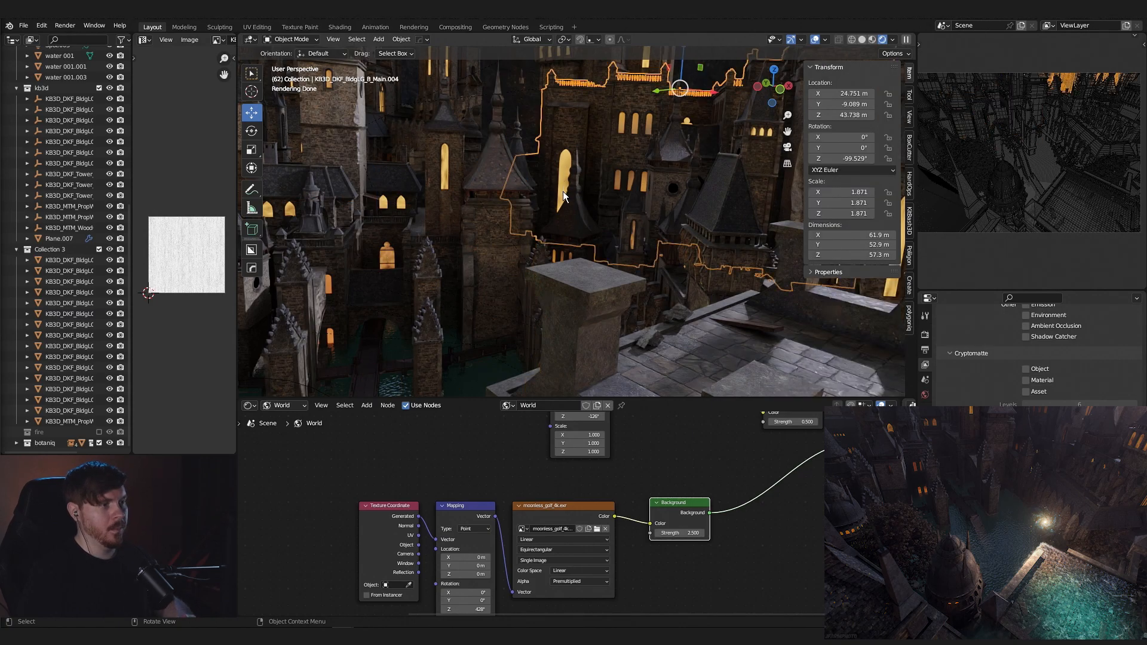
scroll(586, 245, "down", 5)
middle_click_drag(699, 280, 624, 281)
scroll(623, 281, "up", 2)
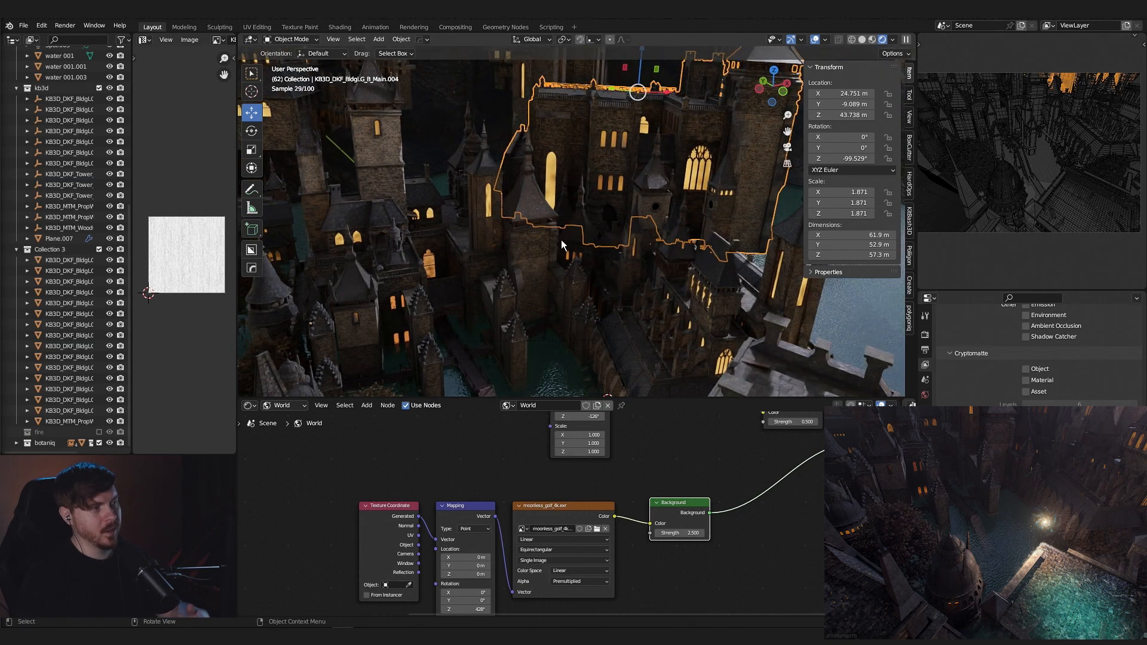
- Bring up the selected building's KB3D_DKF_WindowsC material in the shader editor and examine its emission, Noise Texture and Color Ramp nodes
scroll(688, 419, "down", 1)
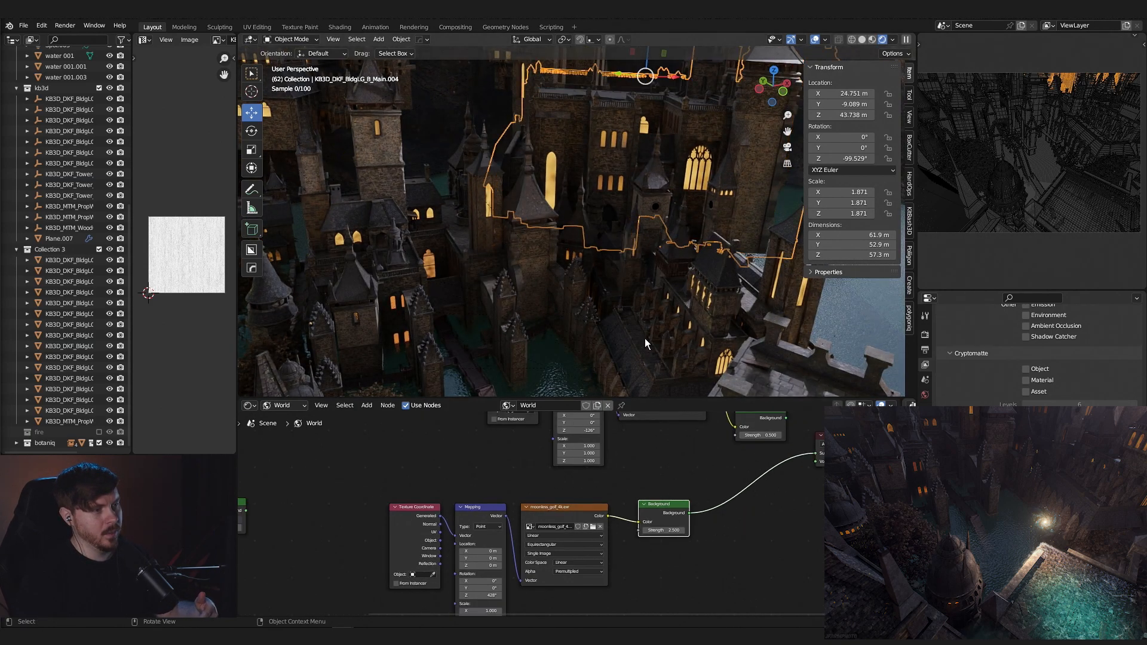
scroll(645, 344, "up", 2)
left_click(925, 523)
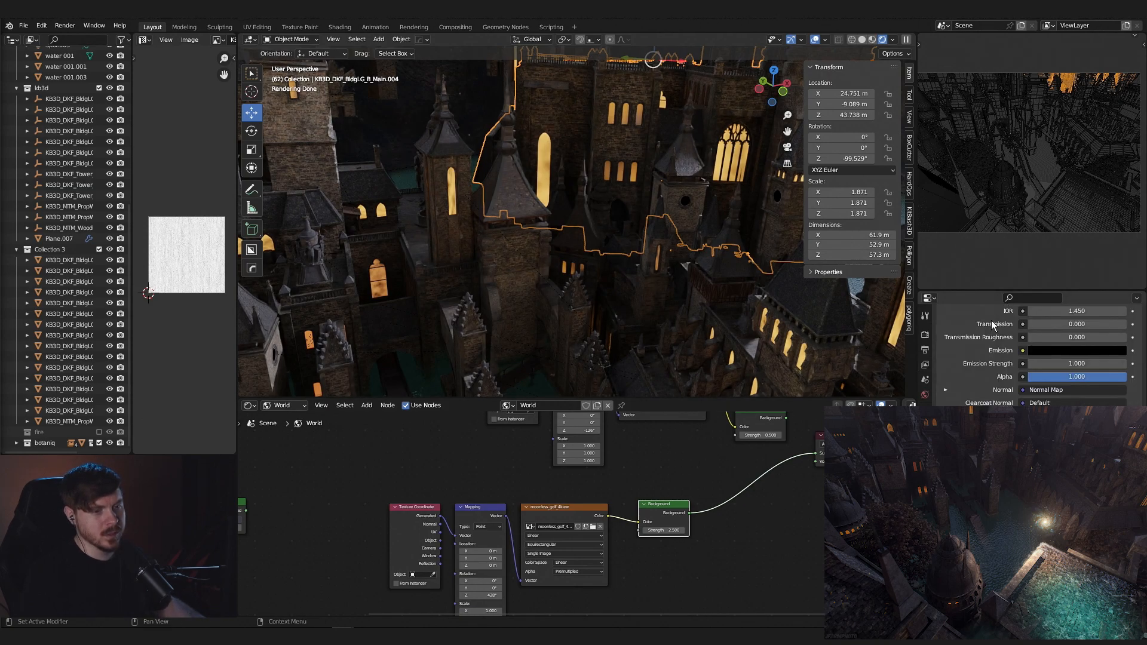
scroll(992, 316, "up", 15)
left_click(1011, 378)
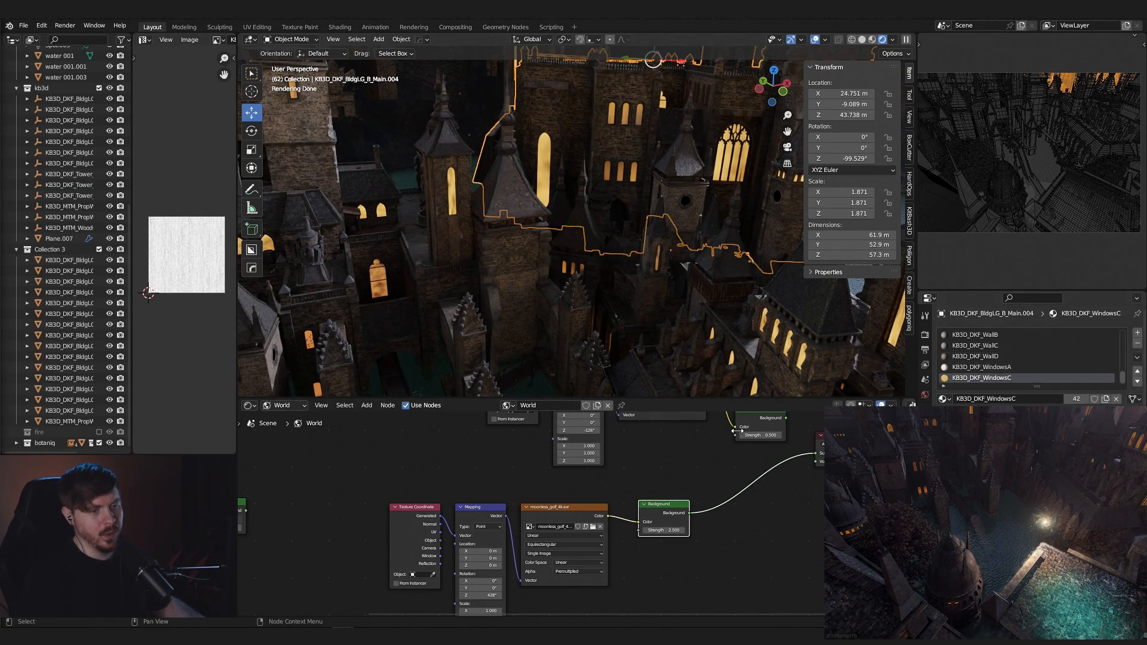
left_click(300, 418)
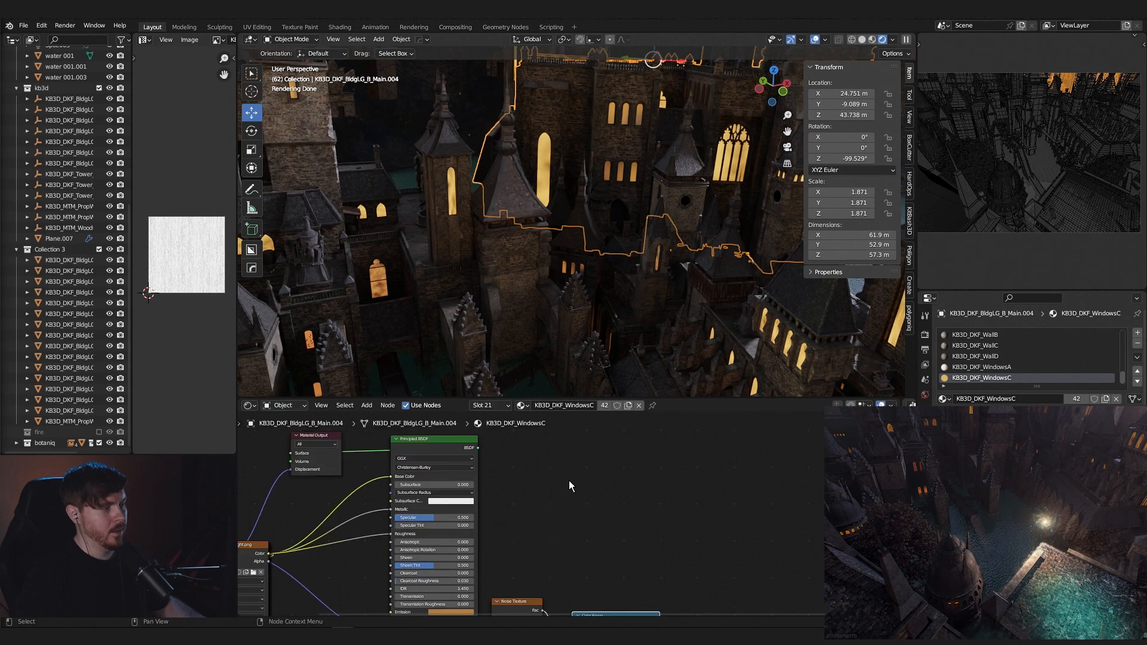
scroll(583, 564, "up", 3)
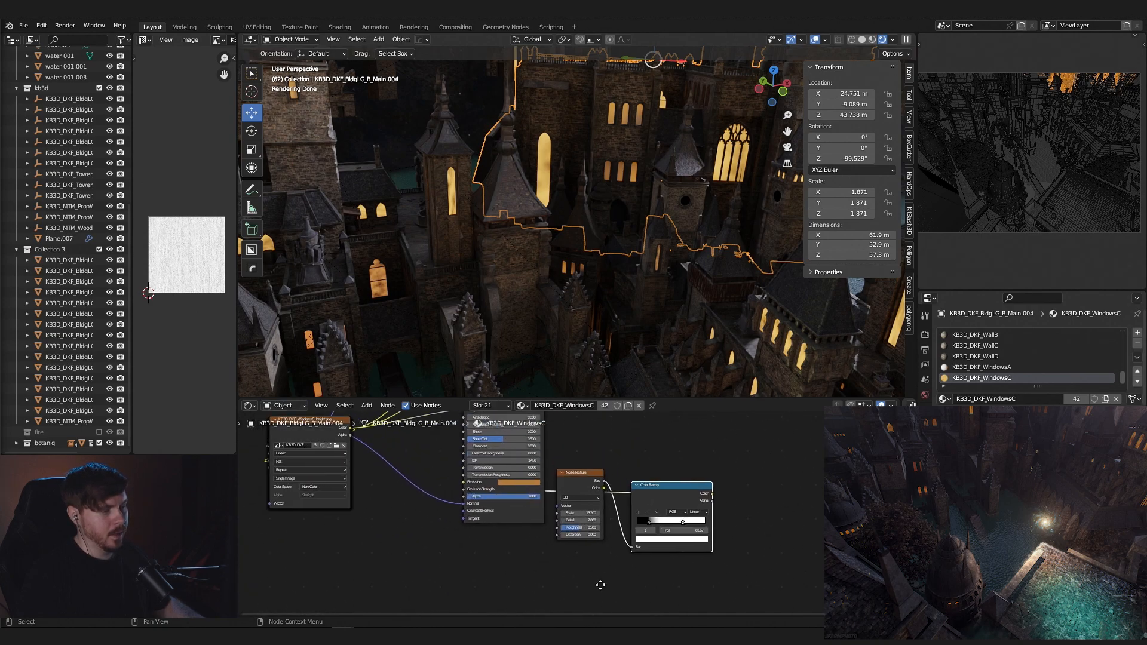
left_click_drag(603, 474, 630, 566)
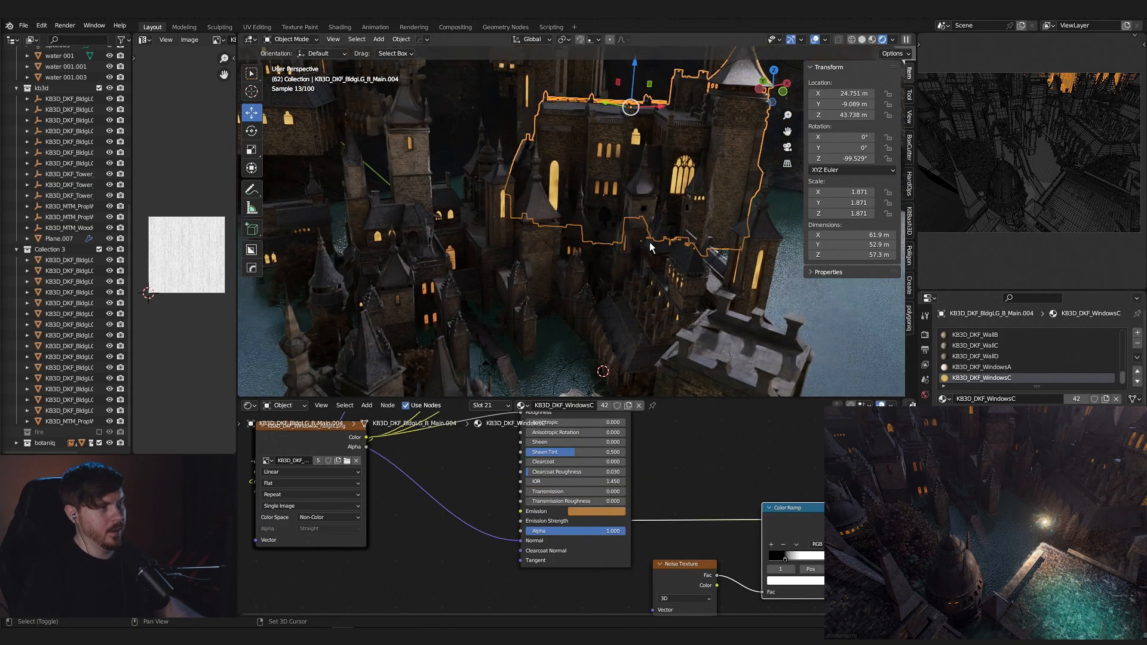
middle_click_drag(650, 242, 701, 264, "shift")
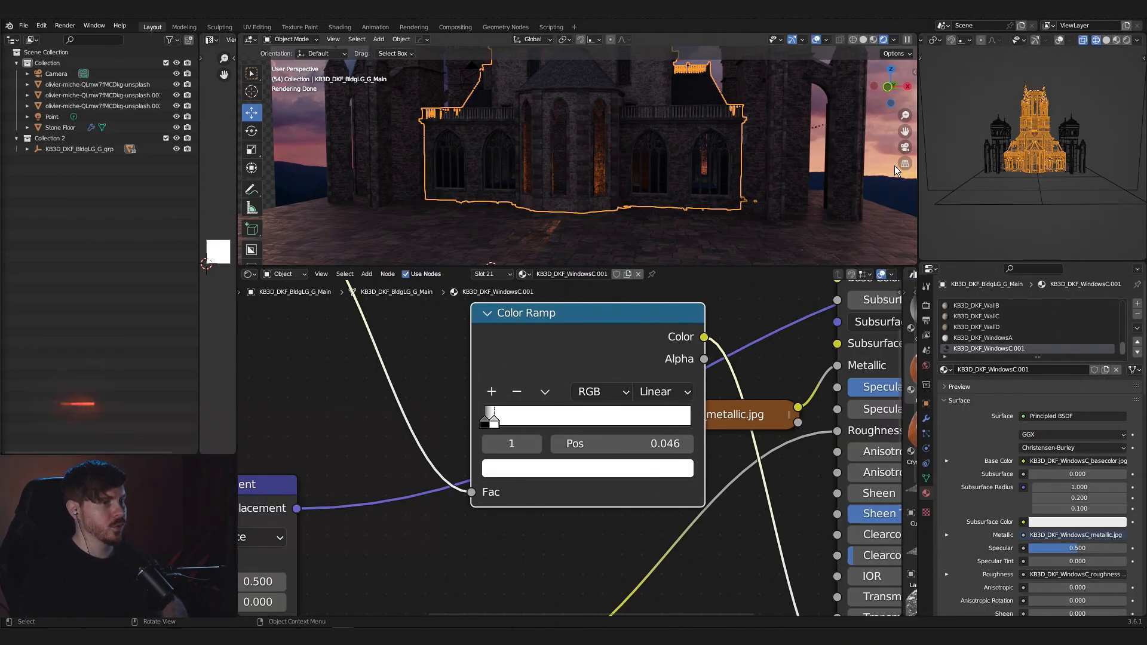
- Switch back to the fortress scene and select the point light at the middle windows
left_click(895, 169)
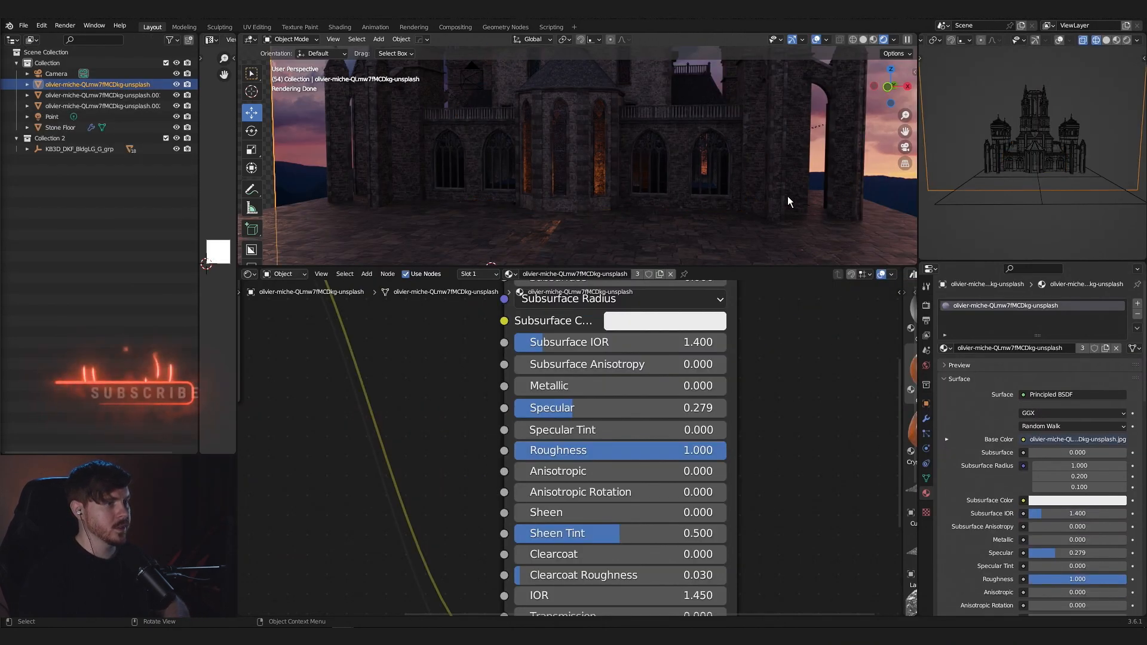
middle_click_drag(729, 192, 592, 158)
left_click(578, 156)
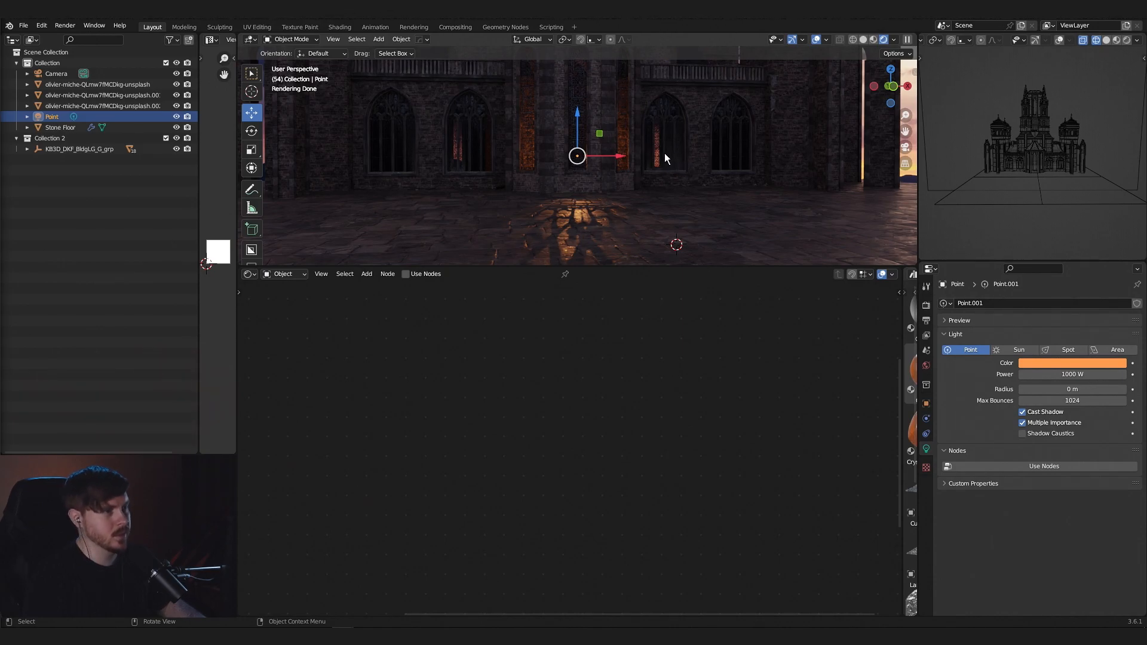
- Add a plane mesh and place it upright inside the fortress behind the middle window
middle_click_drag(649, 159, 719, 207)
scroll(705, 222, "up", 2)
scroll(719, 207, "up", 1)
key("shift+a")
mouse_move(716, 205)
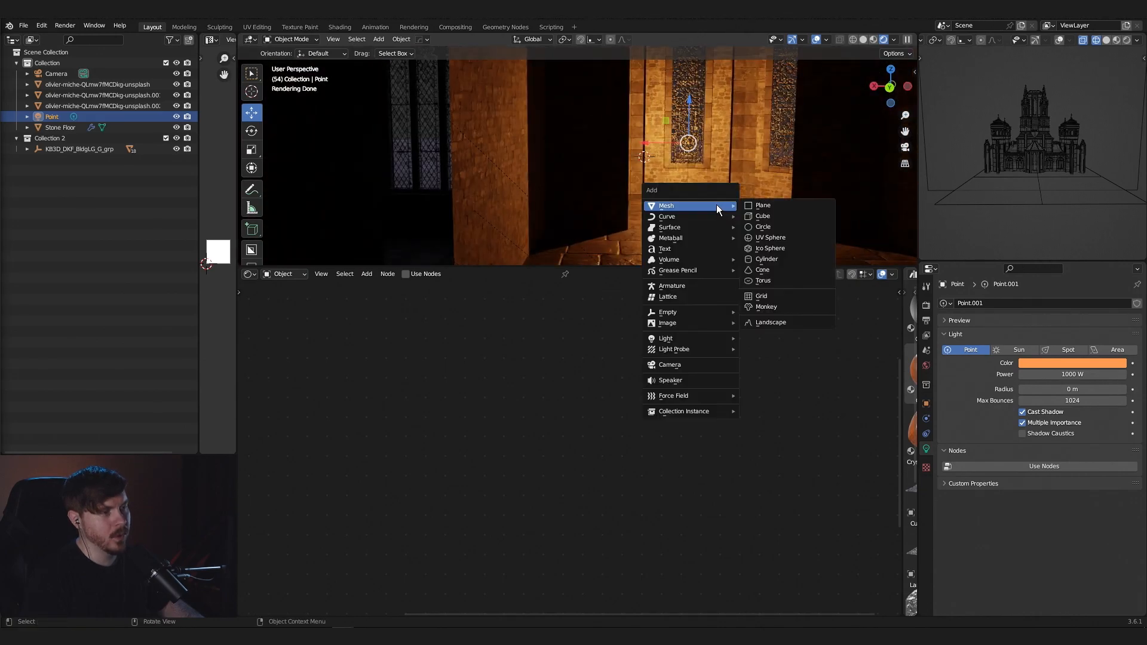
left_click(771, 205)
middle_click_drag(777, 202, 583, 202)
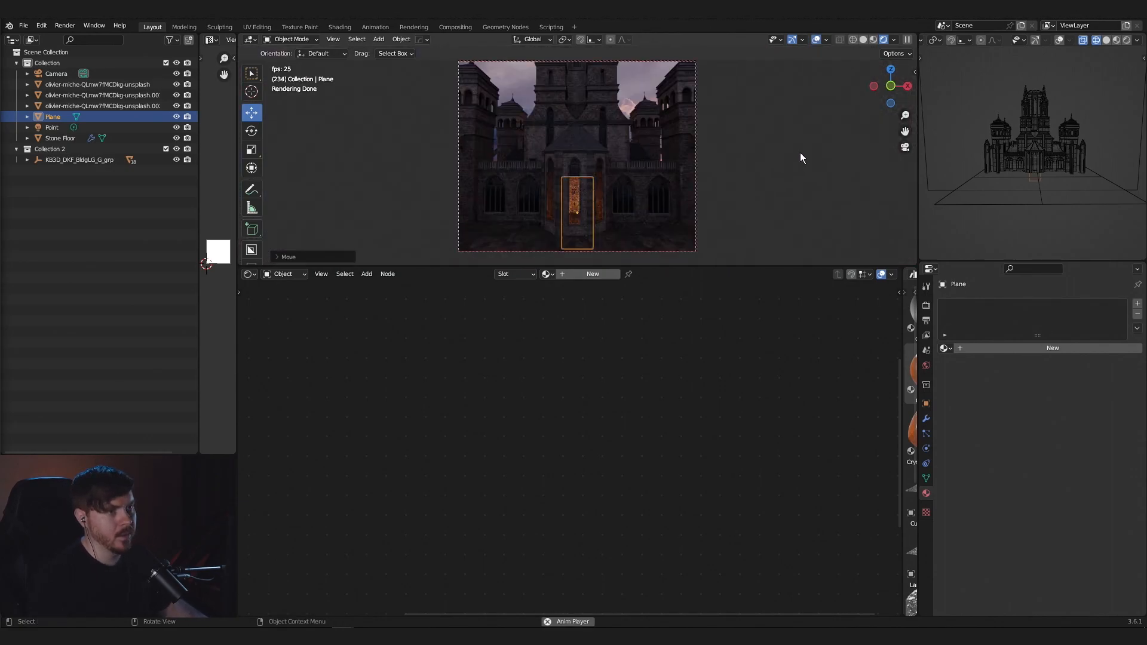
- Stop the animation playback and scale the plane wider along X so it spans the middle windows
key("Escape")
key("s")
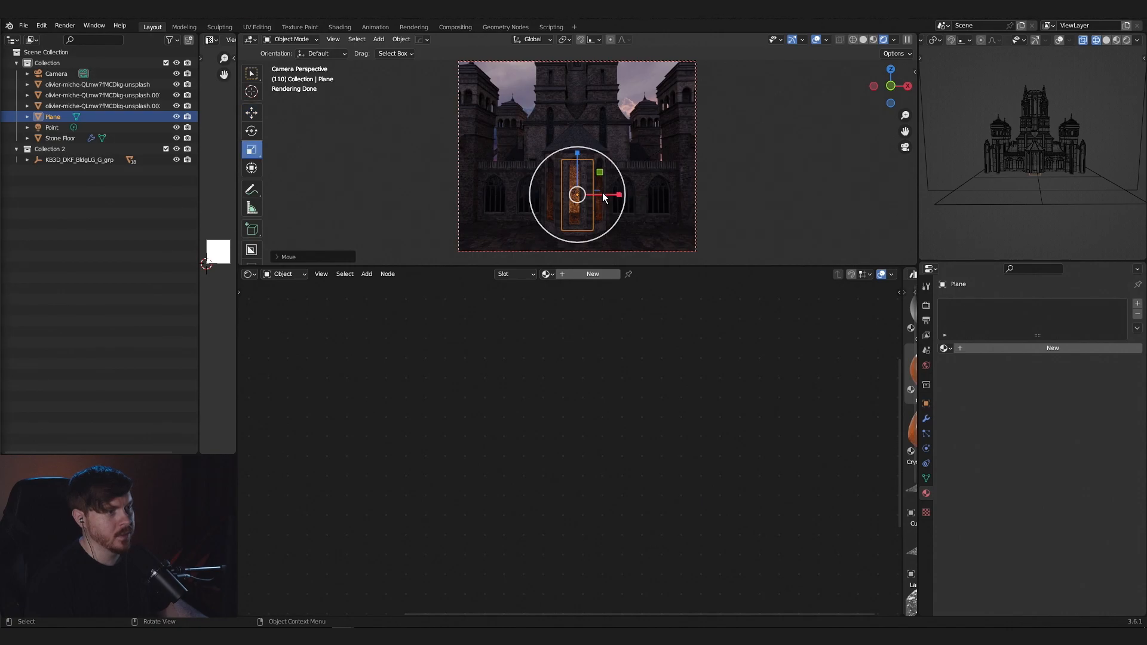
left_click_drag(619, 198, 631, 195)
left_click(210, 263)
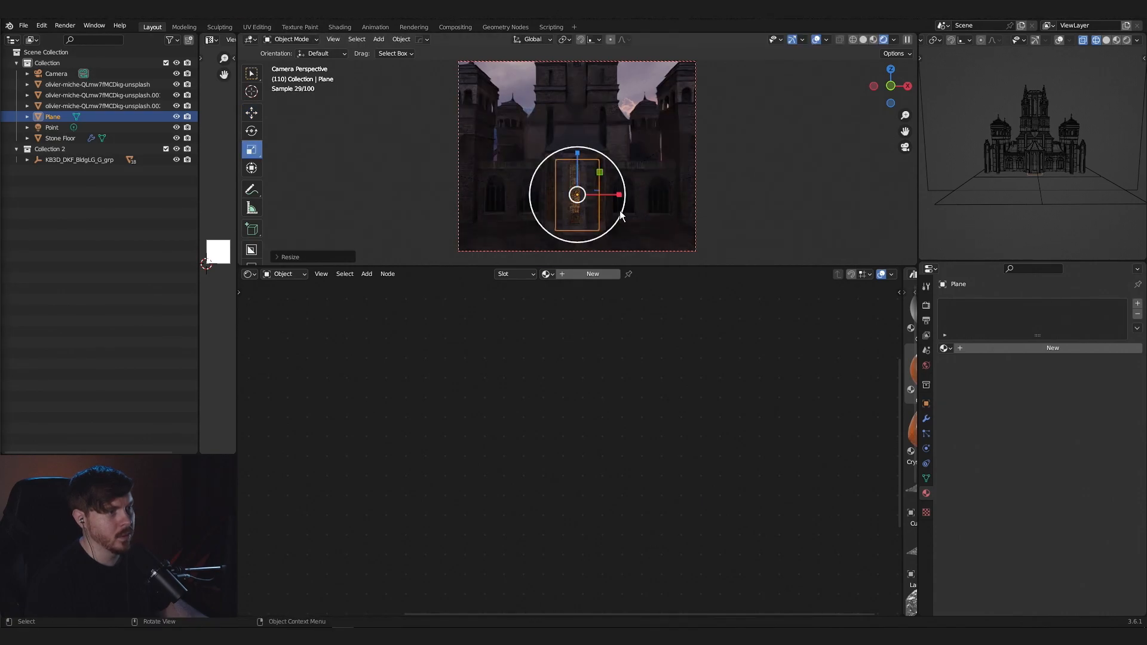
- Assign the existing KB3D_DKF_WallA material to the plane
left_click(546, 273)
scroll(617, 340, "down", 8)
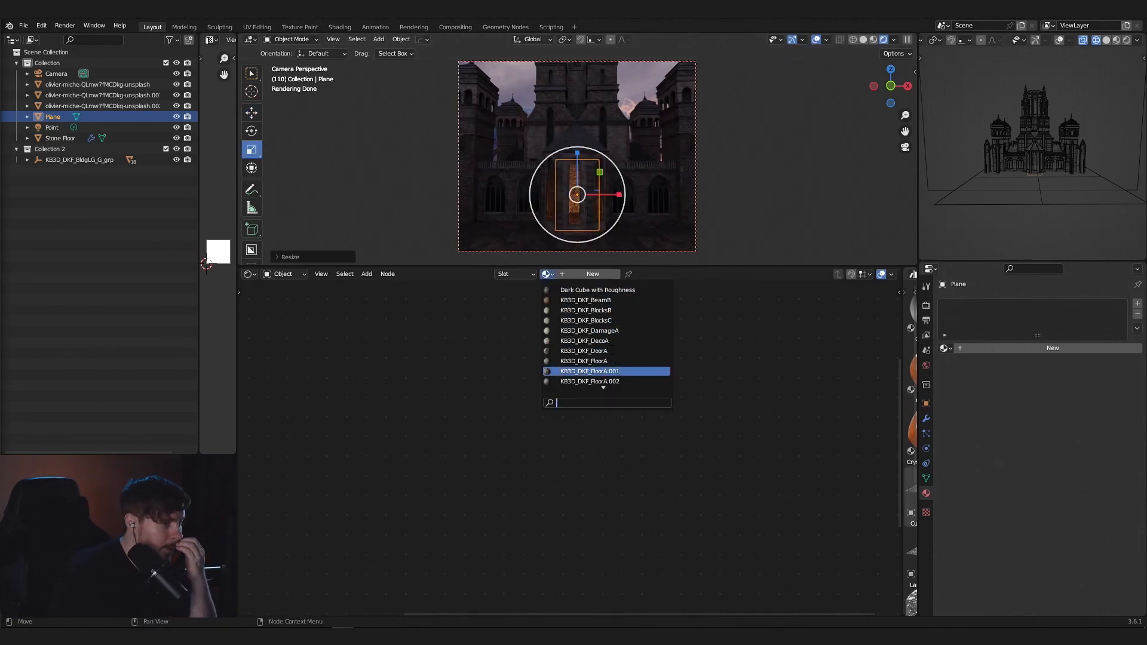
left_click(604, 351)
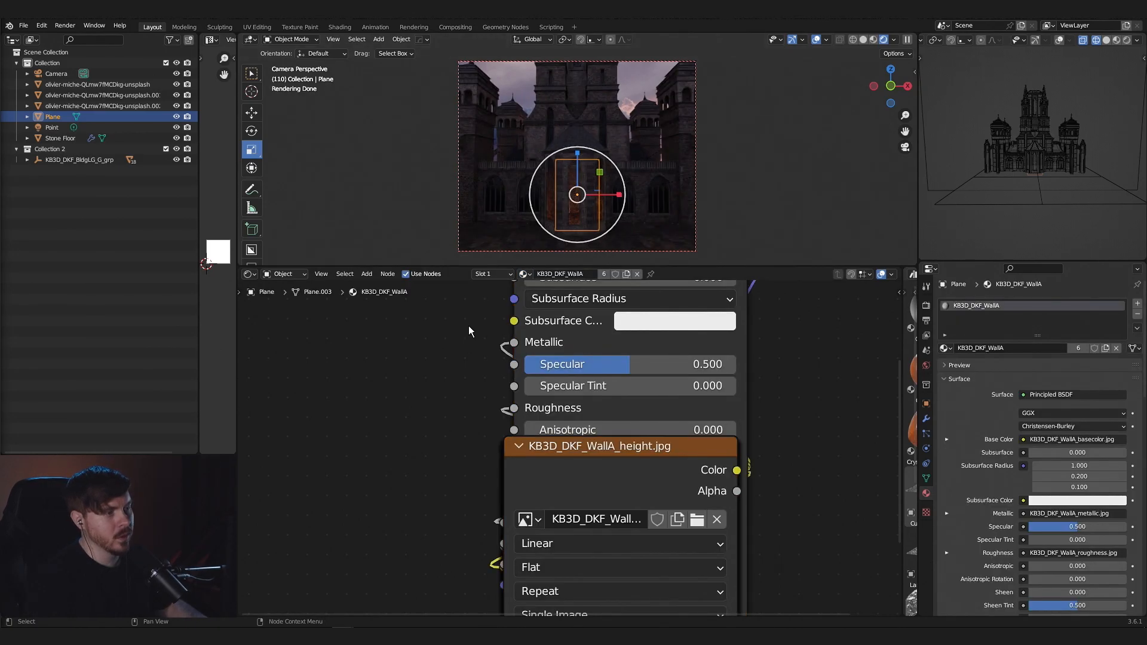
- Examine the lit middle windows and the light on the floor from the camera and from nearby angles
left_click(586, 229)
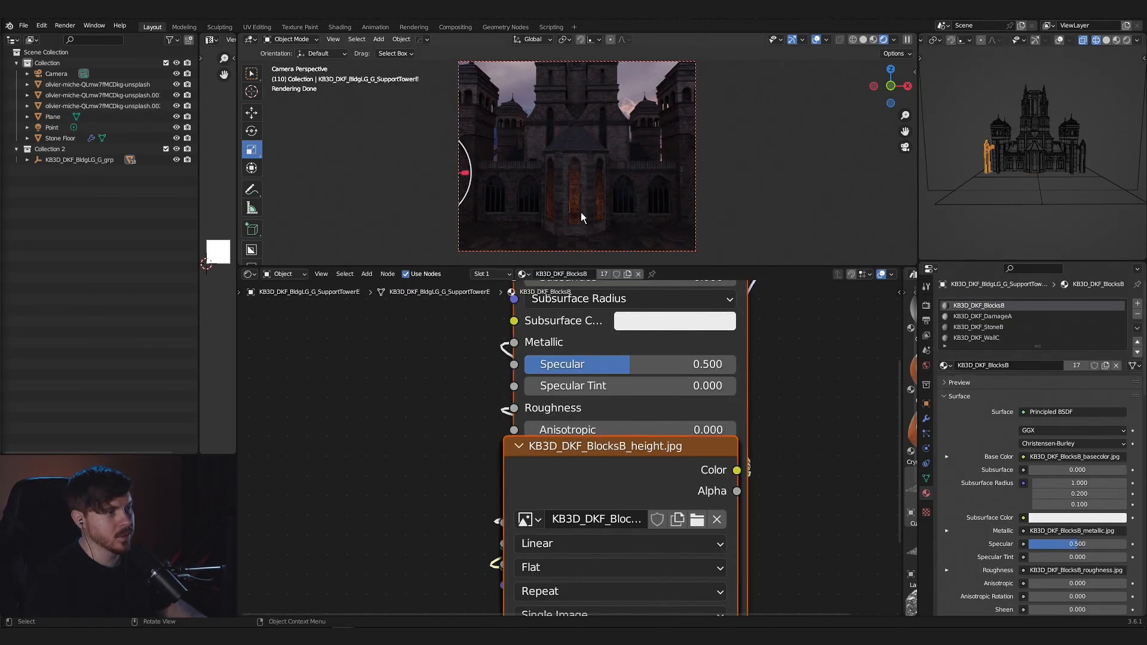
scroll(591, 227, "up", 2)
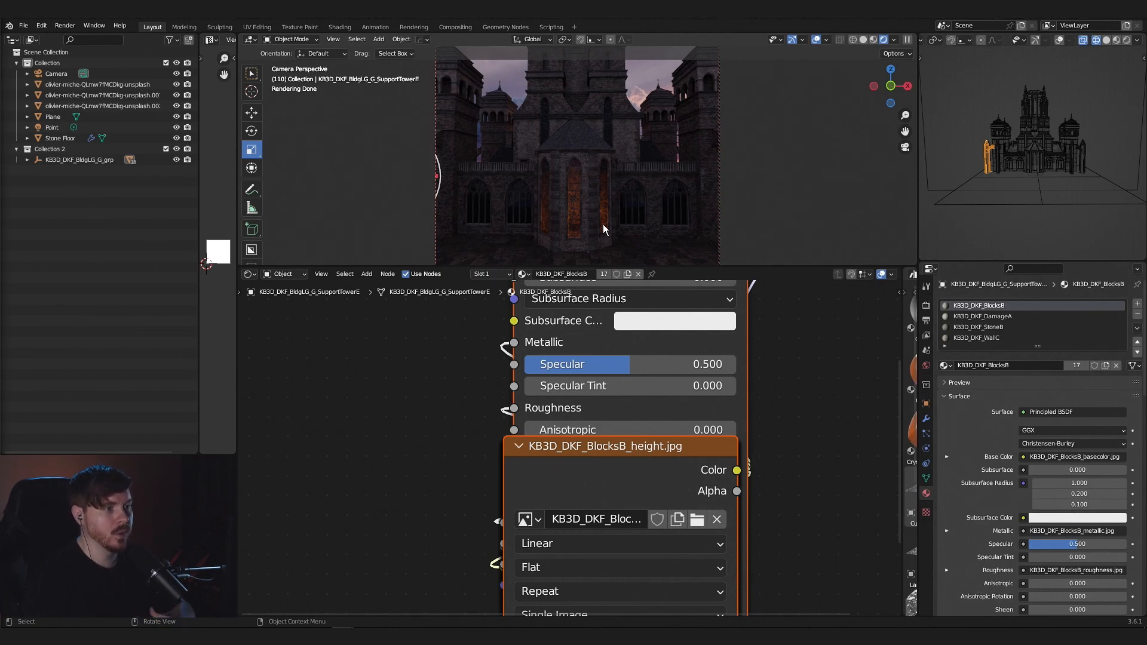
middle_click_drag(631, 217, 679, 189)
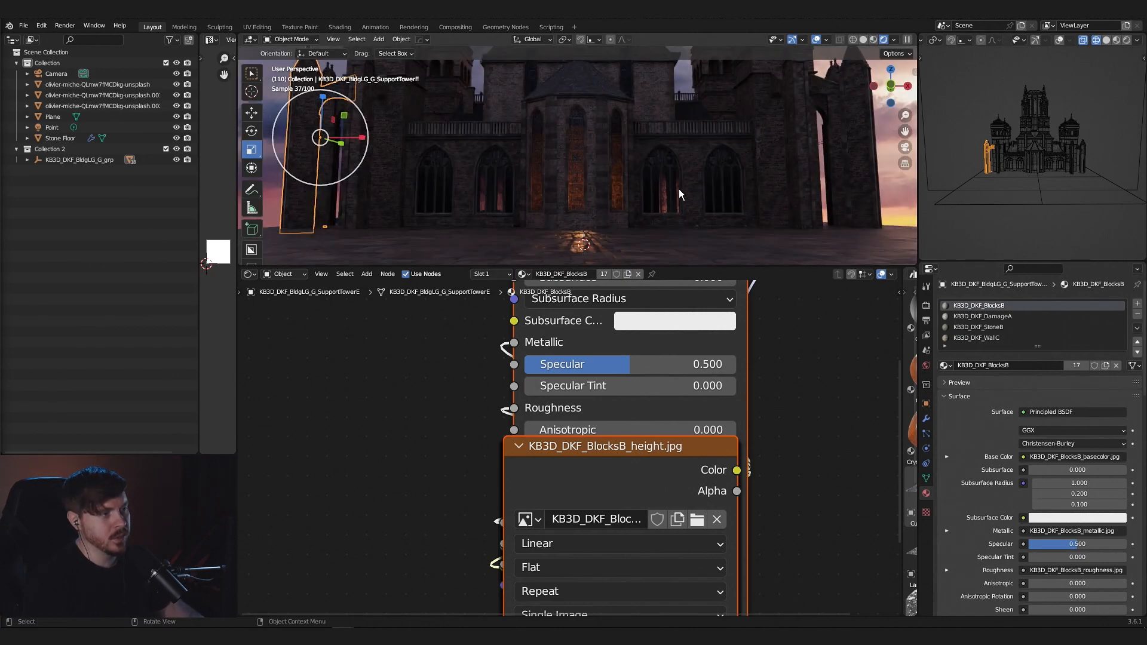
key("KP_0")
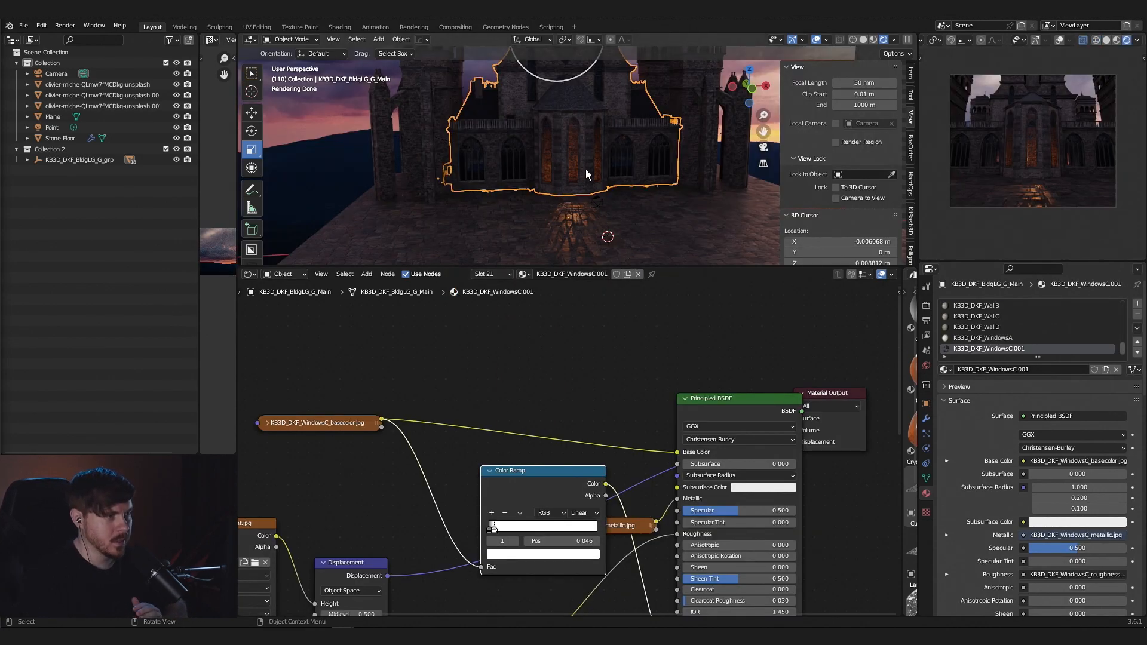
- Make a separate copy of the KB3D_DKF_WindowsC.001 material on the fortress's main building
scroll(586, 170, "up", 4)
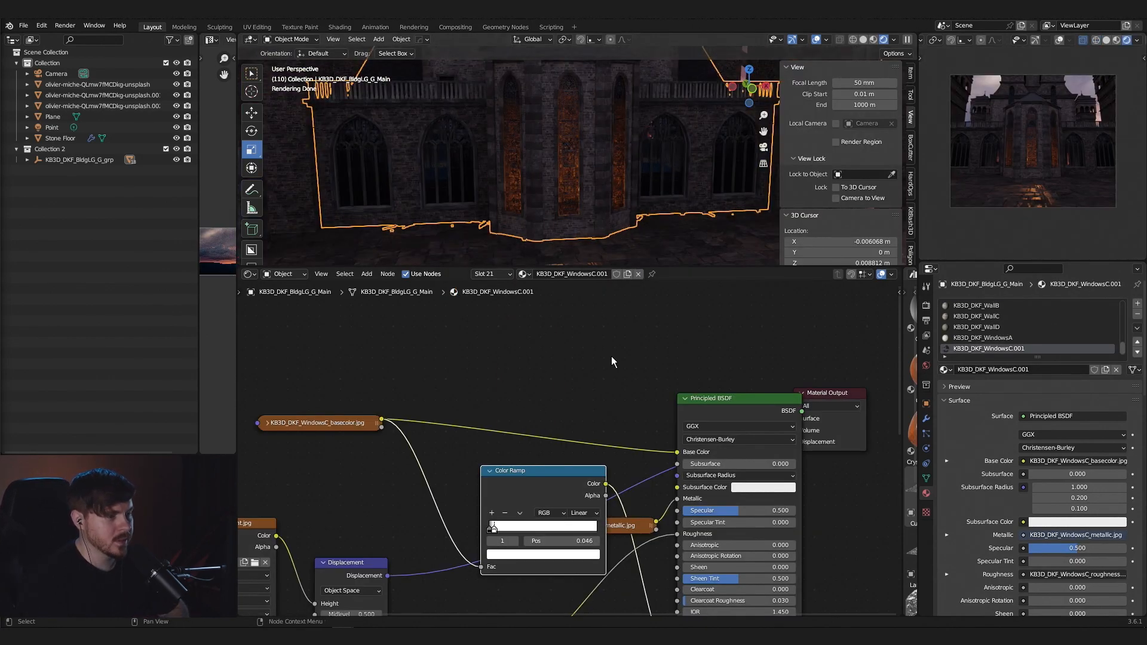
left_click(628, 275)
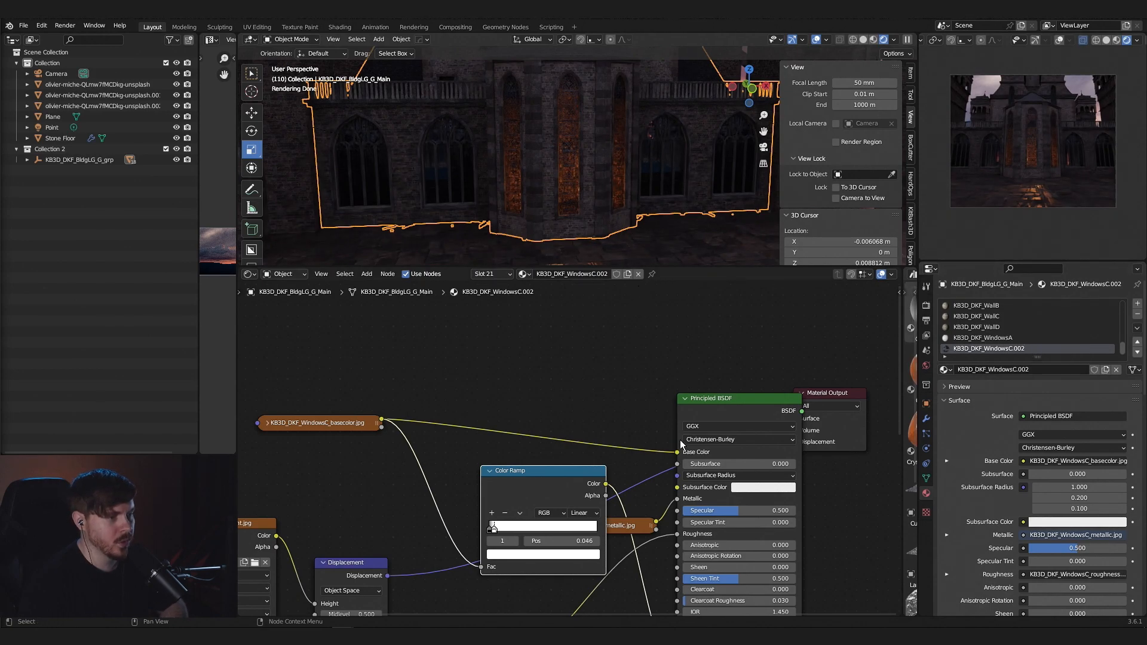
left_click(524, 273)
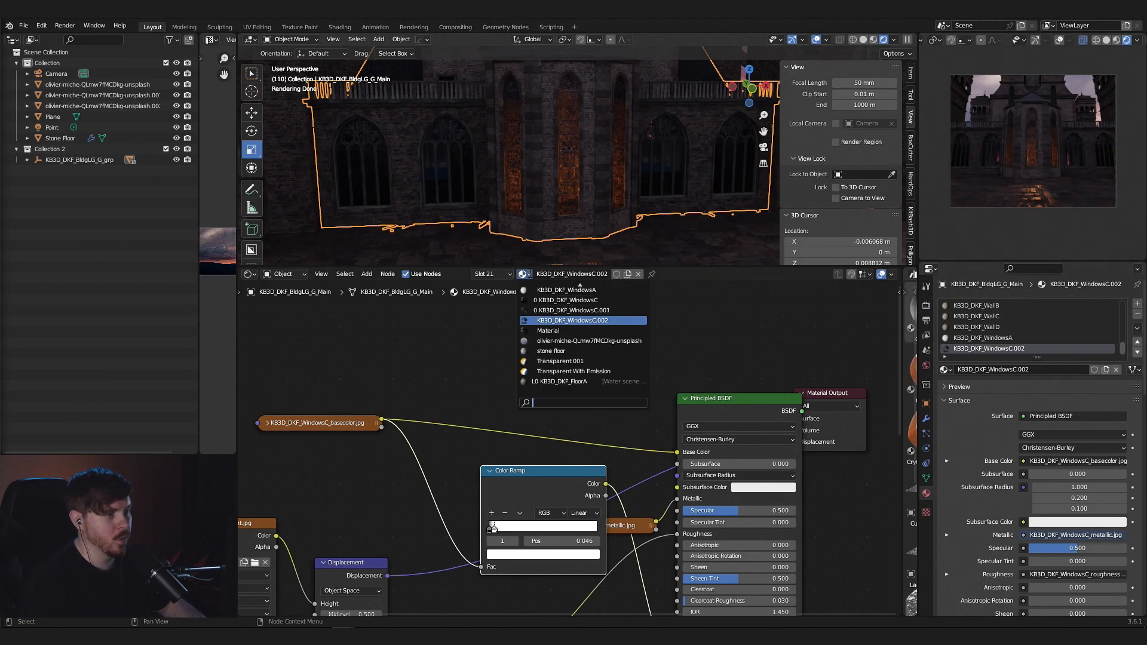
- Reposition the Color Ramp node and move its Color link from the Principled BSDF's Alpha input to Emission
middle_click_drag(601, 426, 607, 355)
left_click_drag(583, 411, 475, 406)
middle_click_drag(564, 385, 586, 352)
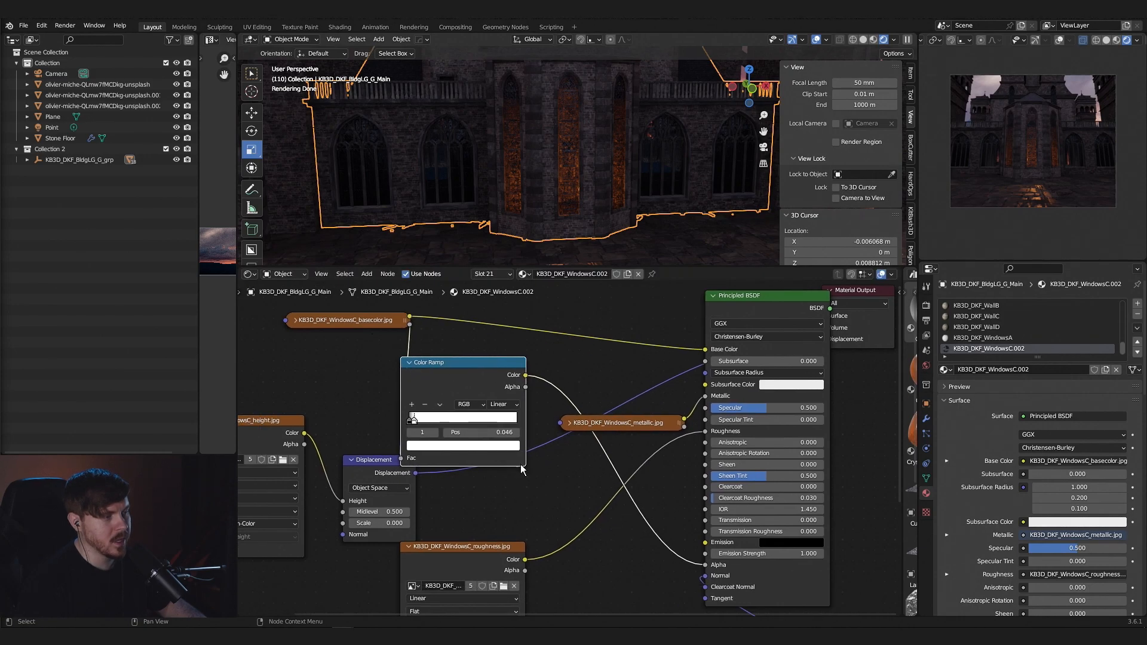
left_click_drag(707, 565, 706, 543)
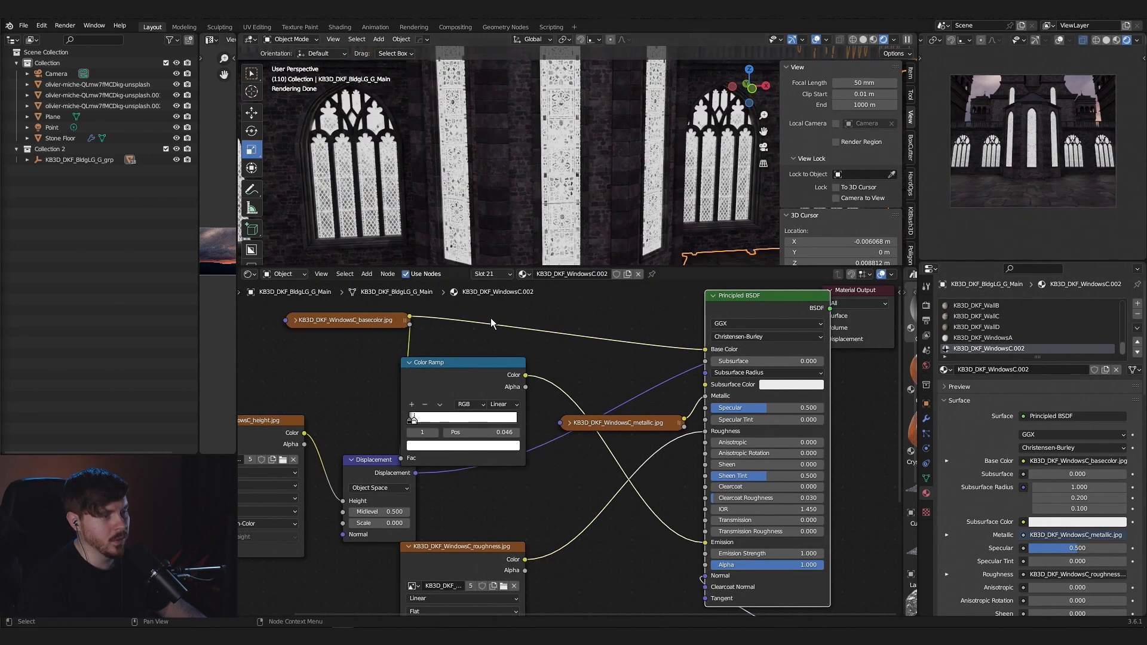
- Try the Color Ramp's white stop at position 0.308 and check the glowing window pattern from close and far
scroll(565, 313, "up", 1)
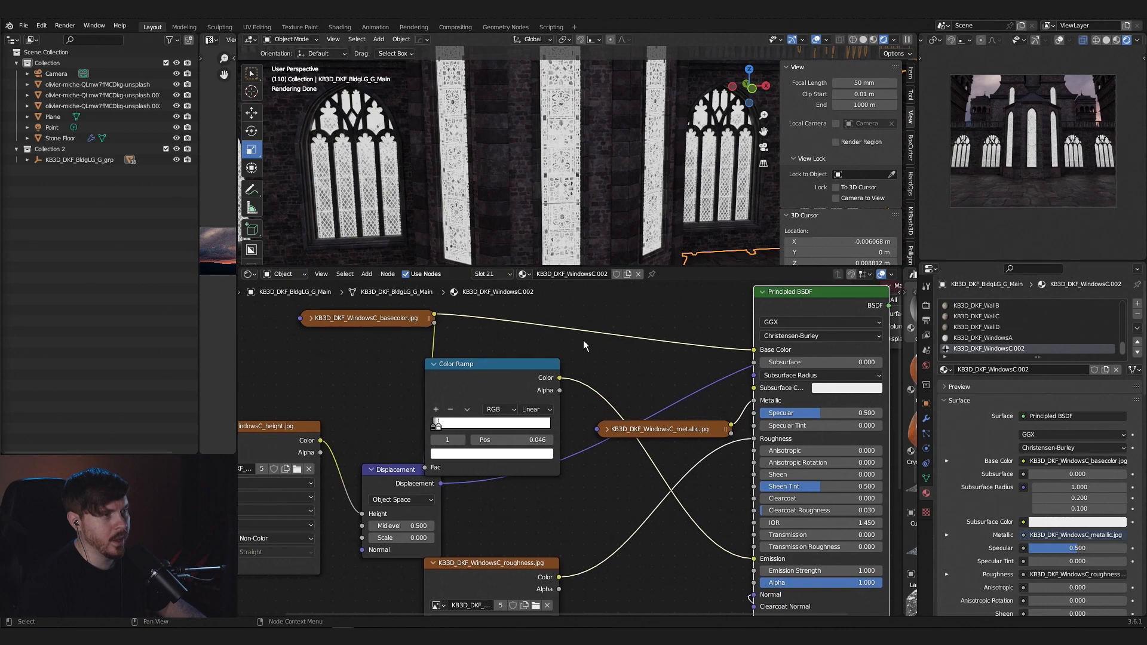
left_click_drag(442, 428, 474, 429)
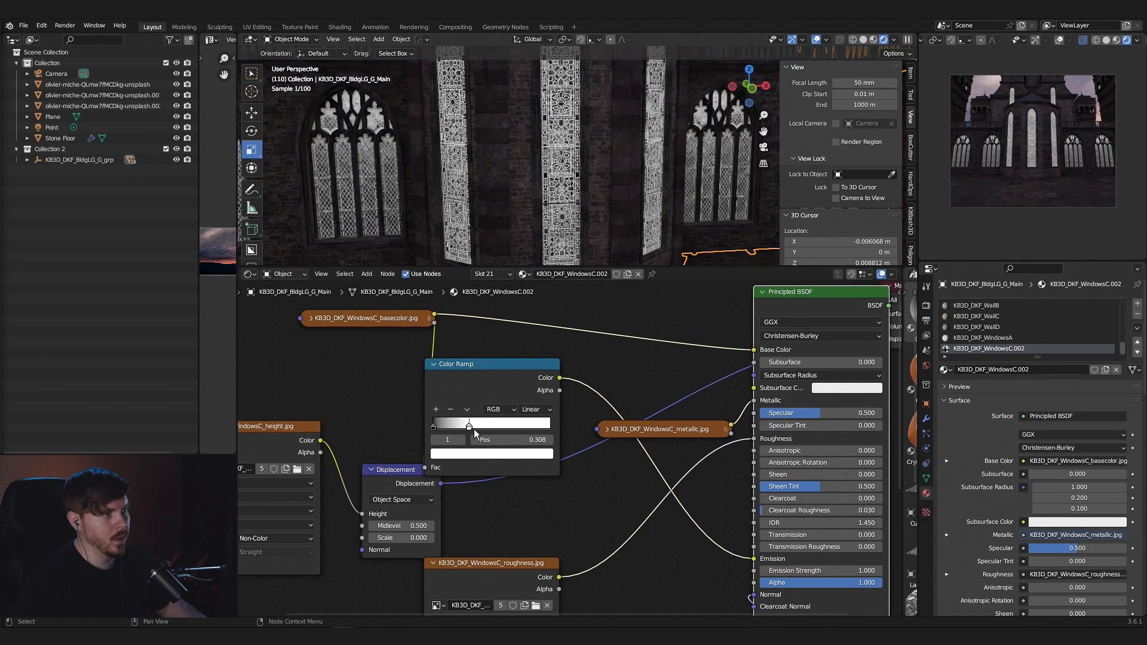
scroll(584, 211, "up", 5)
scroll(584, 211, "down", 3)
scroll(583, 212, "up", 4)
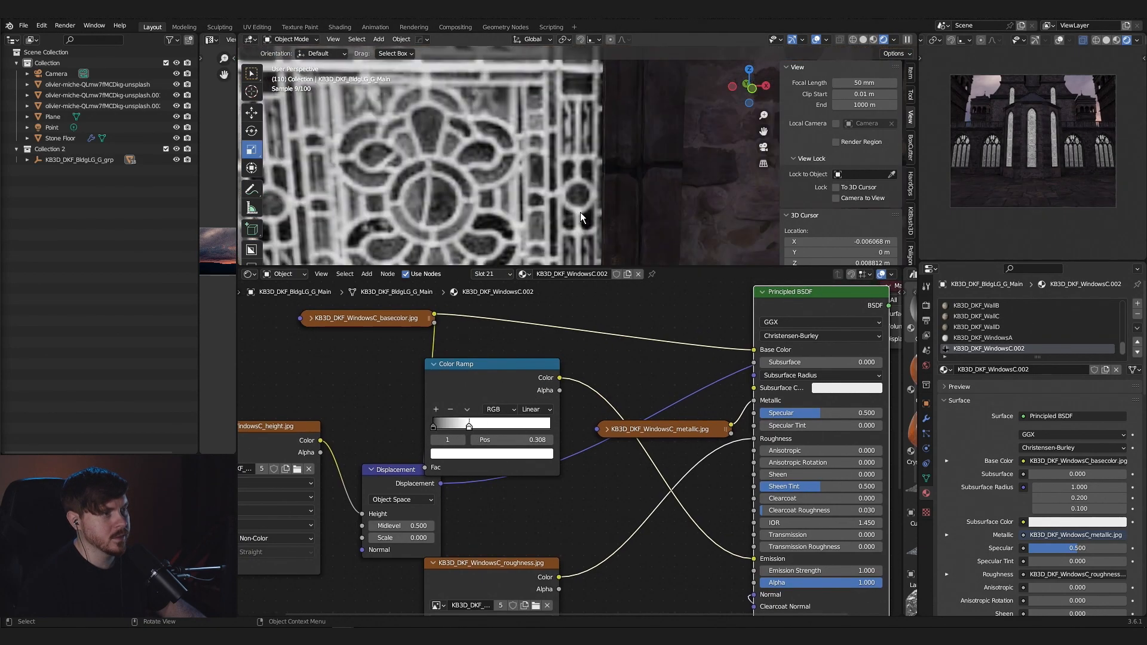
scroll(579, 212, "down", 3)
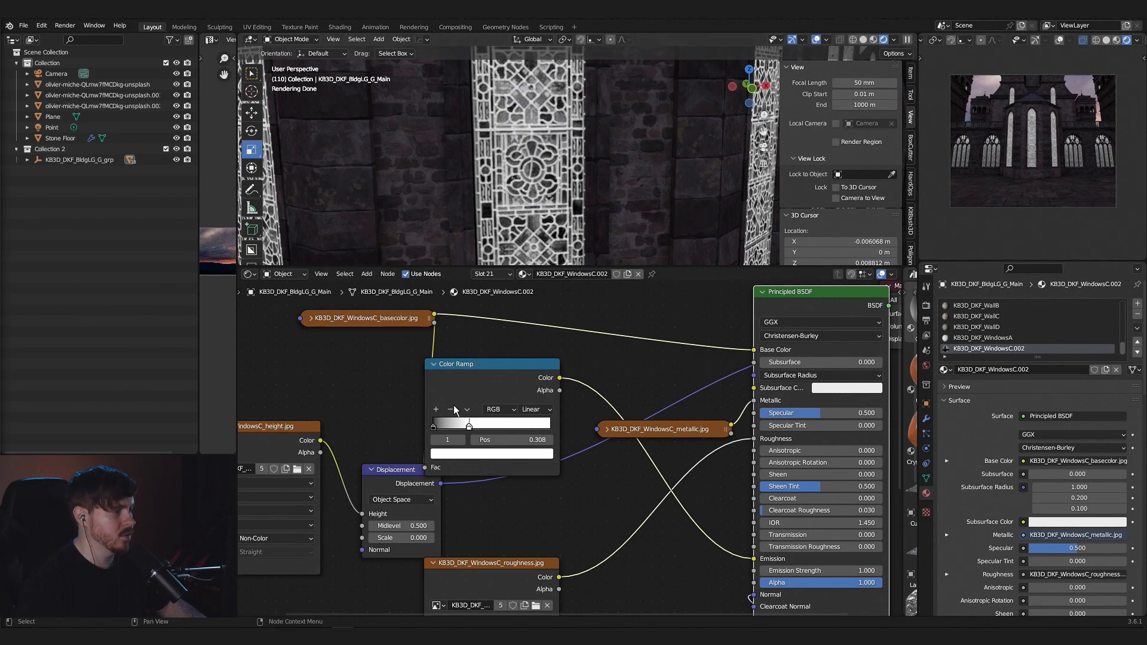
scroll(616, 223, "down", 6)
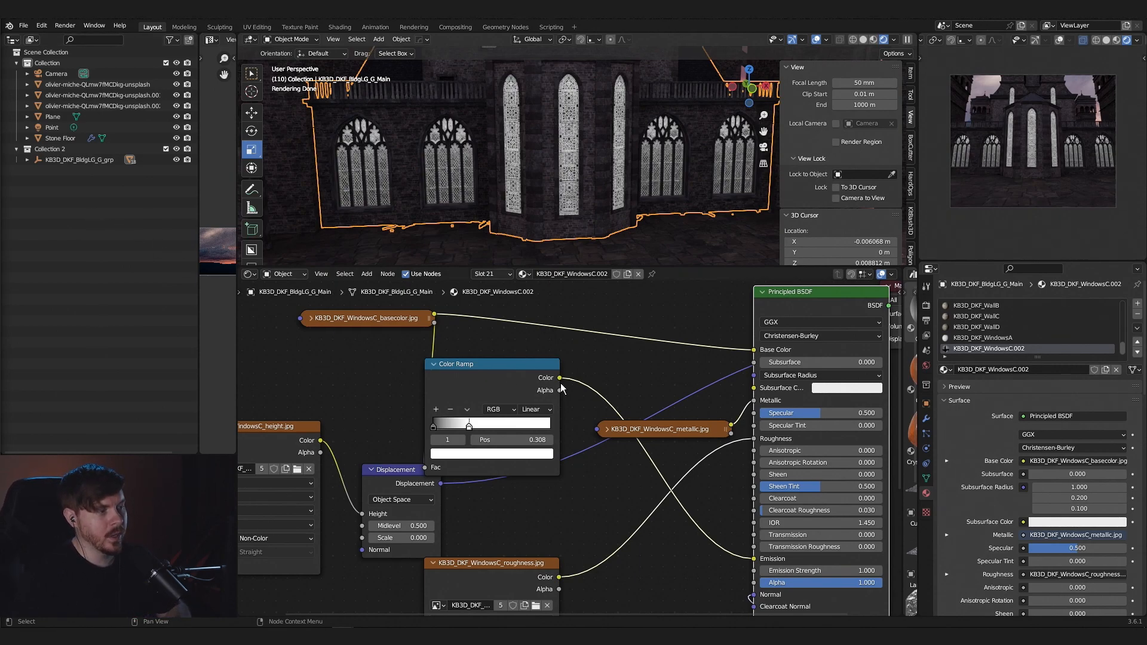
scroll(626, 382, "down", 2)
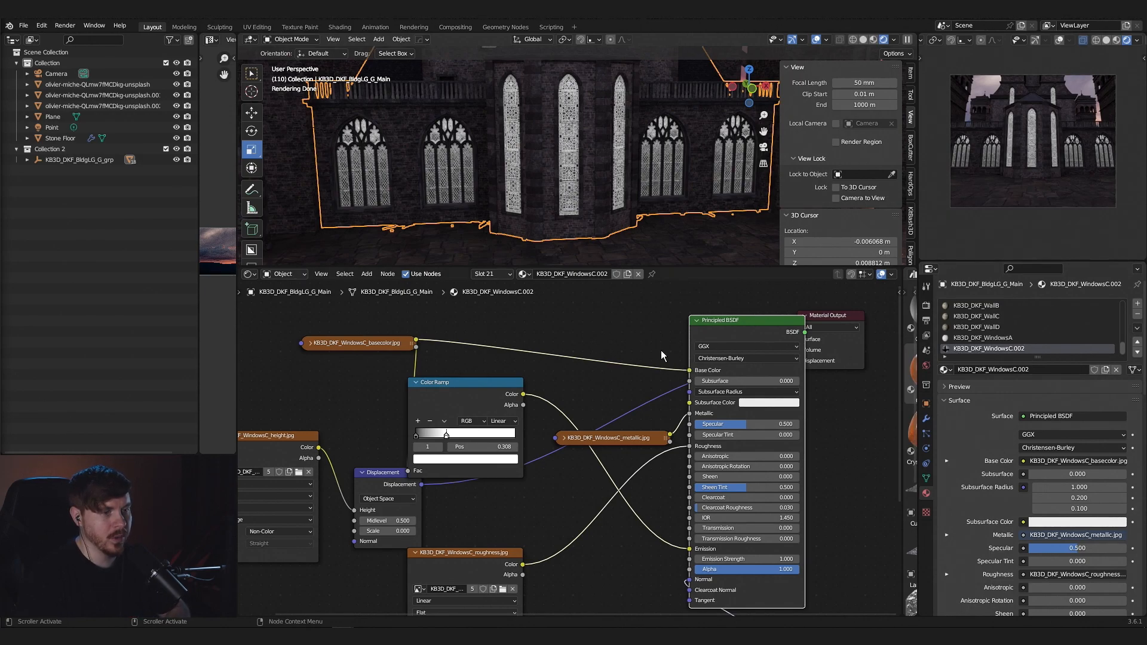
- Tidy the node layout by moving the metallic texture above the Color Ramp and the ramp closer to the Principled BSDF
left_click_drag(496, 388, 528, 389)
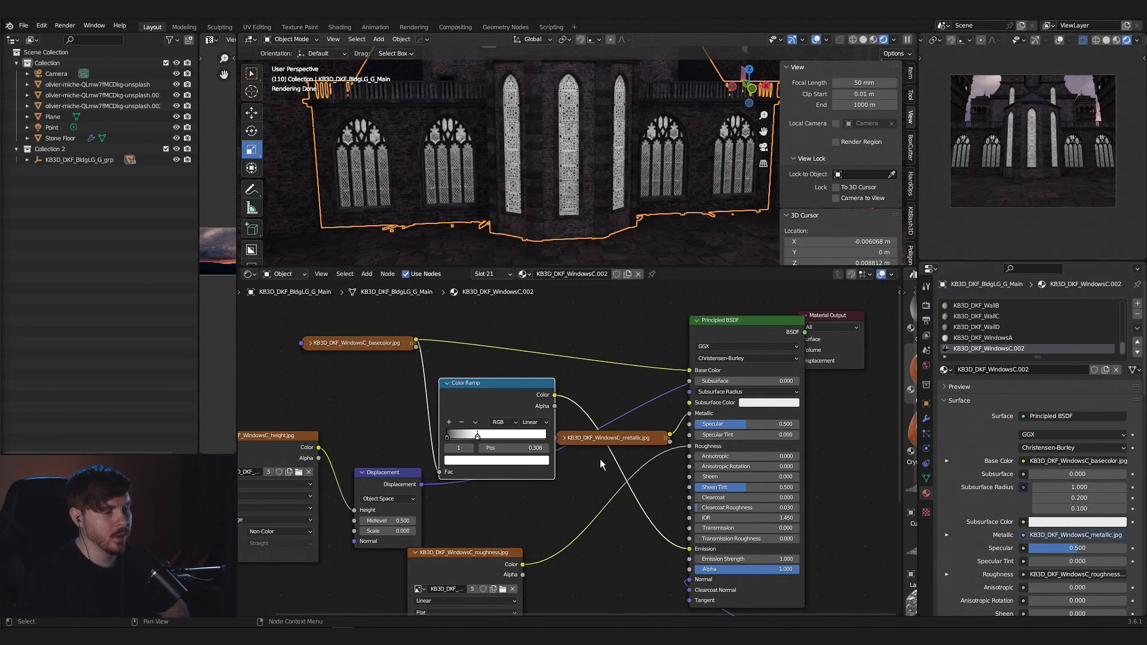
left_click_drag(597, 438, 589, 327)
left_click(362, 342)
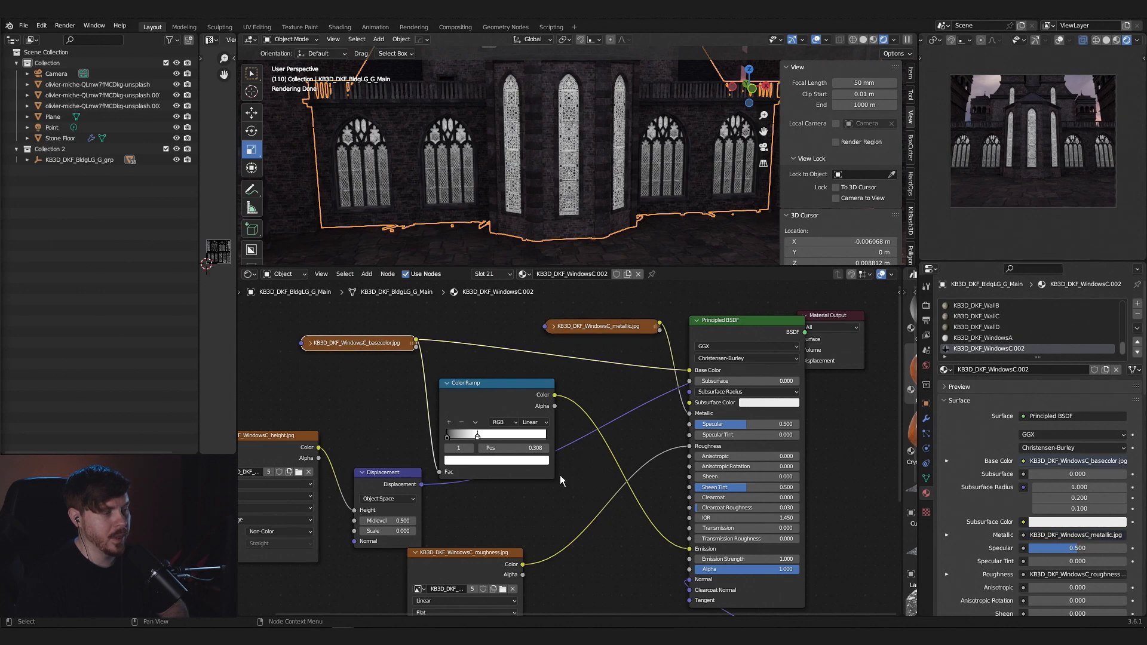
left_click_drag(486, 404, 499, 395)
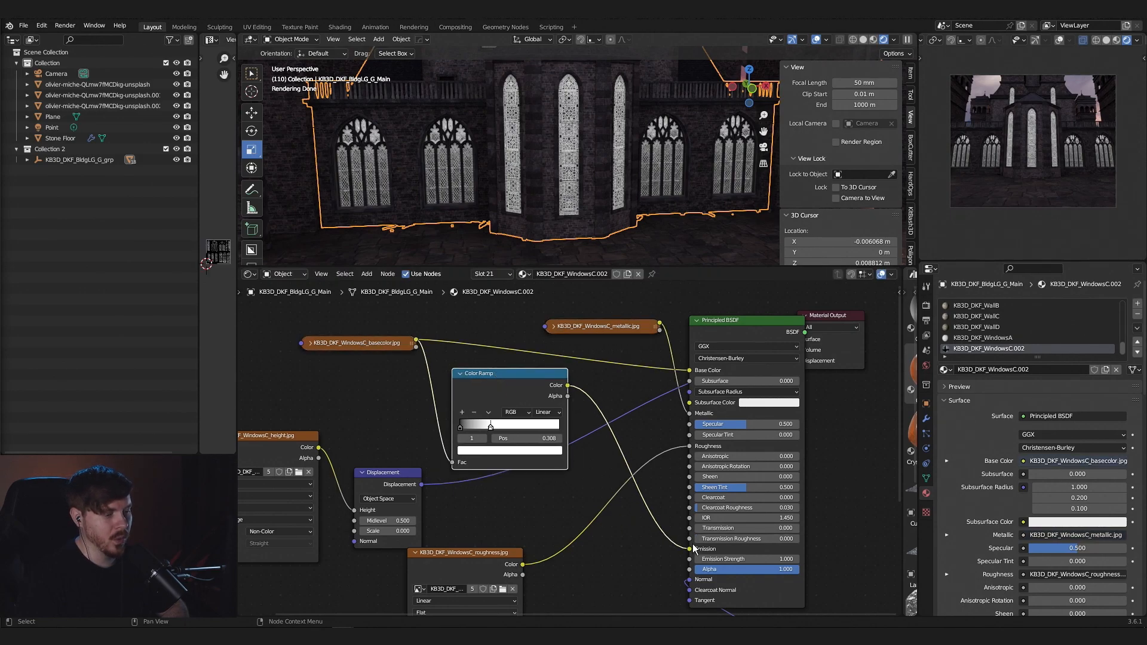
- Invert the Color Ramp to run from white to black, with the black stop at position 0.056, so the dark glass areas emit light
scroll(572, 192, "up", 5)
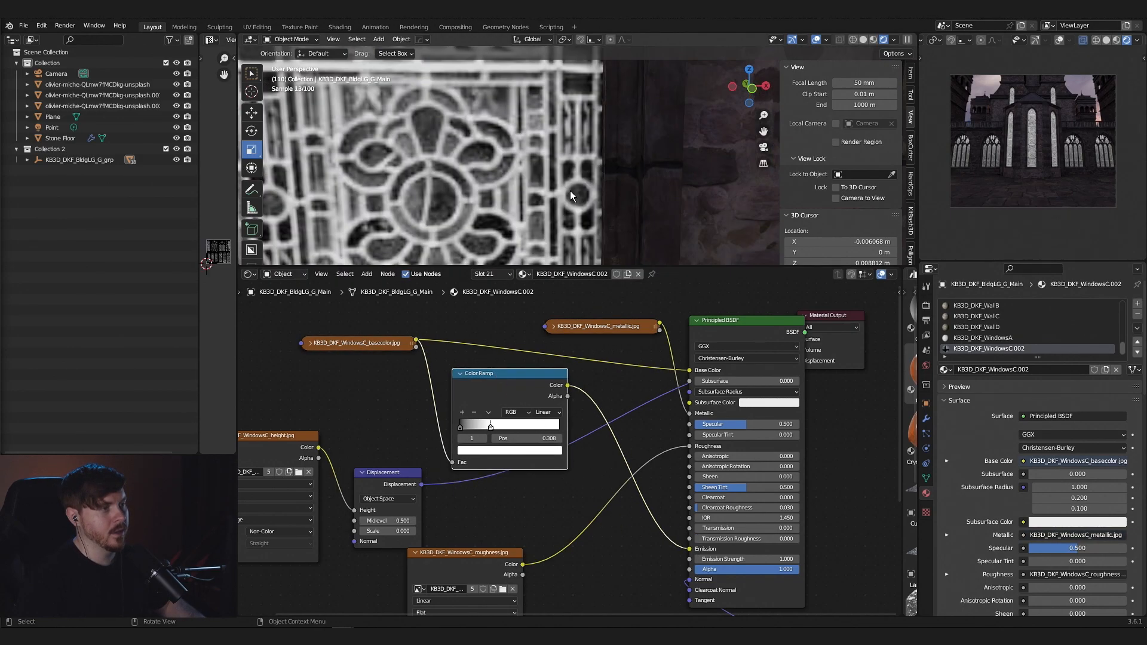
scroll(619, 183, "down", 1)
middle_click_drag(572, 192, 632, 181, "shift")
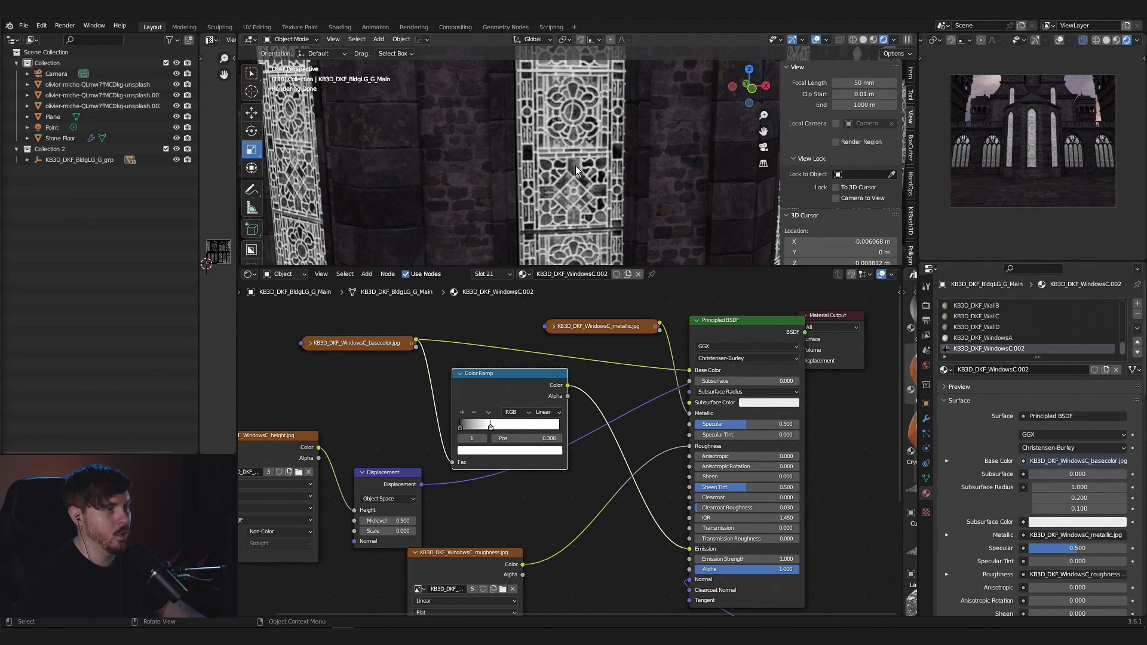
left_click(462, 426)
mouse_move(463, 426)
left_mouse_down()
mouse_move(512, 428)
mouse_move(463, 429)
left_mouse_up()
left_click(491, 427)
left_click(507, 427)
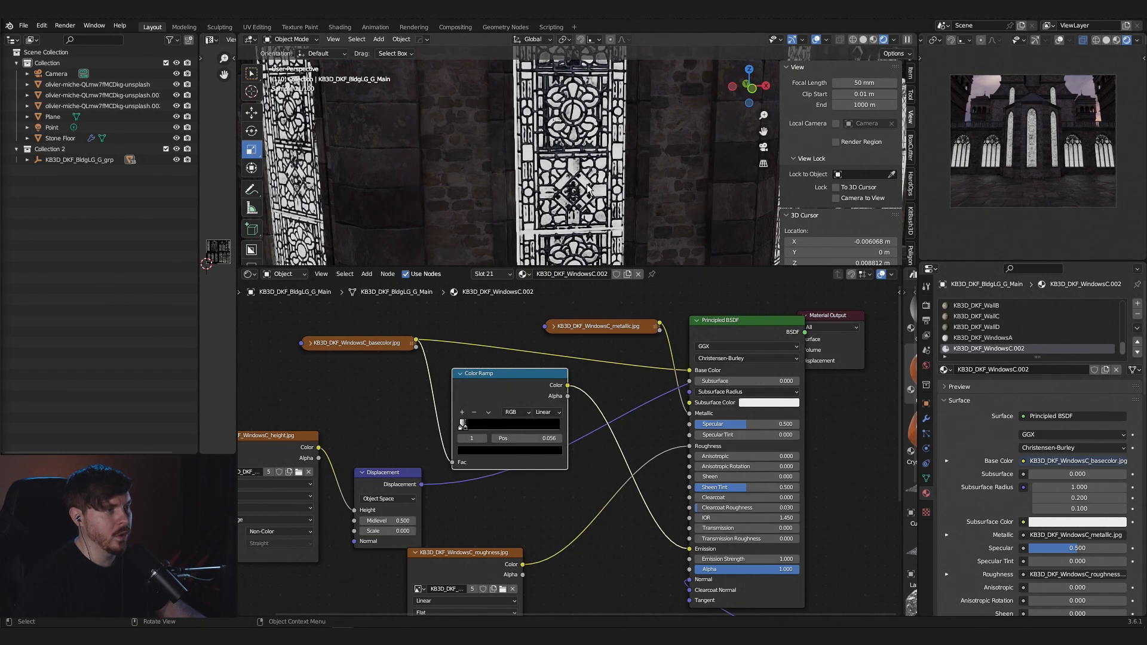
- Move the Color Ramp's black stop to position 0.077 to widen the glowing areas of the windows
scroll(598, 189, "down", 5)
scroll(608, 188, "up", 5)
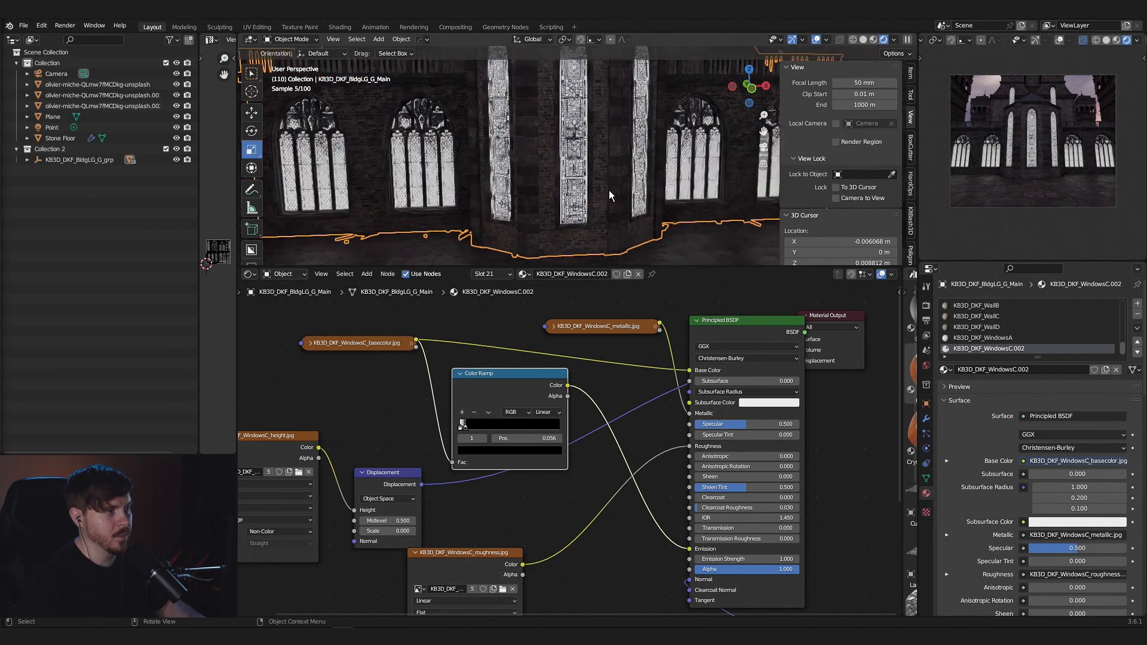
scroll(449, 173, "up", 1)
middle_click_drag(445, 167, 435, 161)
scroll(628, 187, "down", 5)
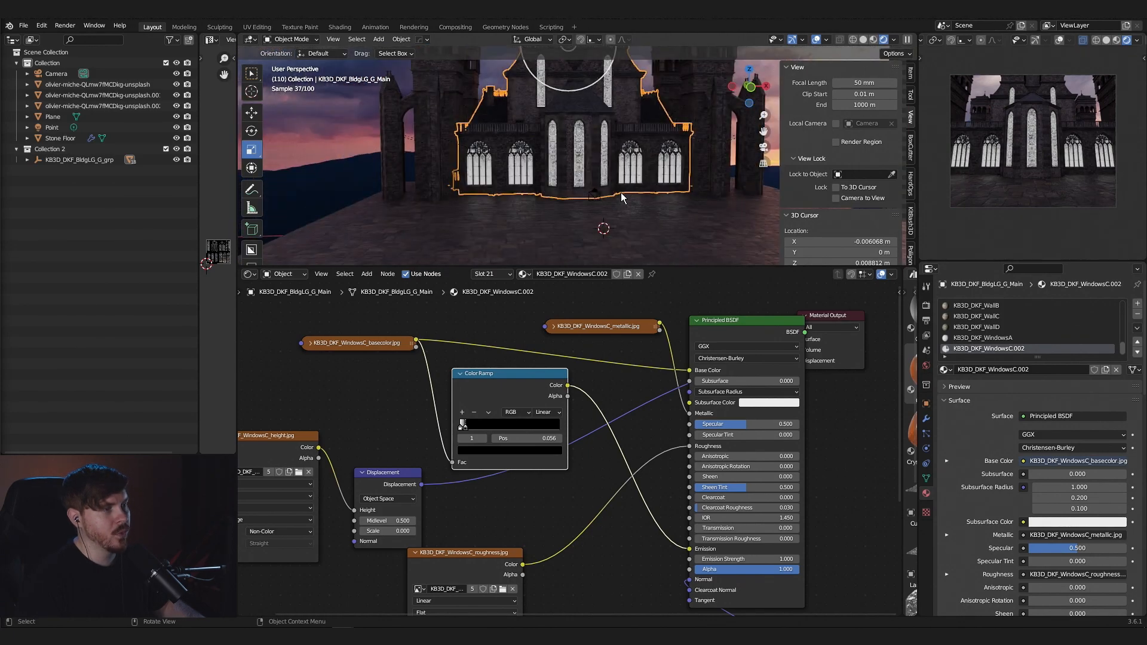
scroll(620, 193, "up", 5)
scroll(608, 198, "down", 2)
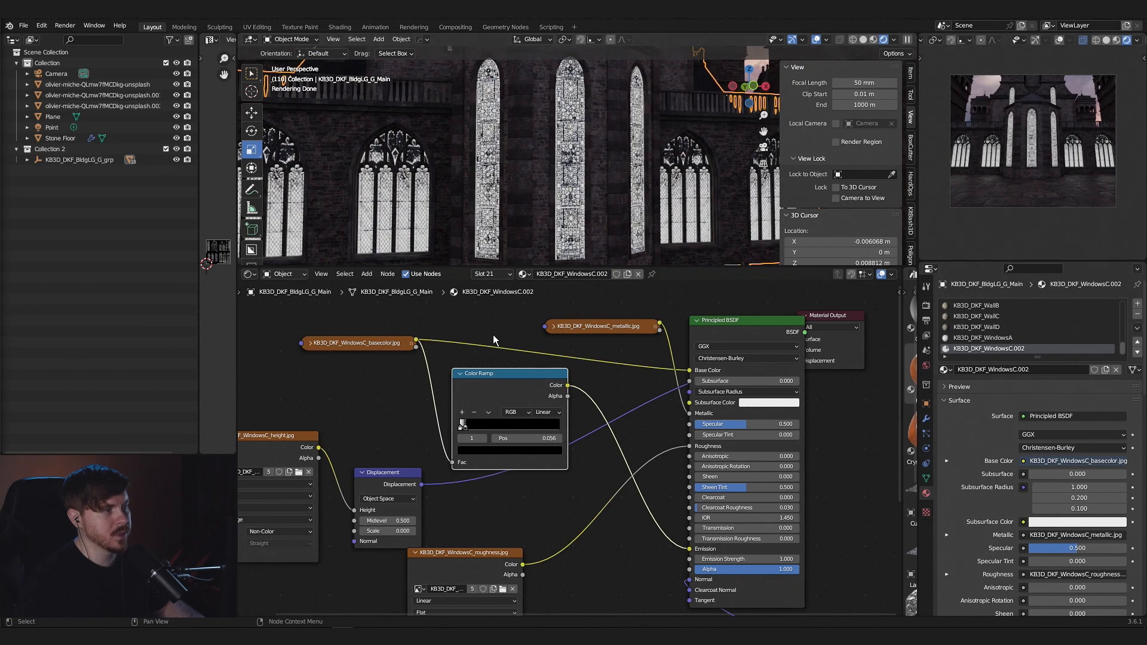
left_click_drag(467, 428, 468, 428)
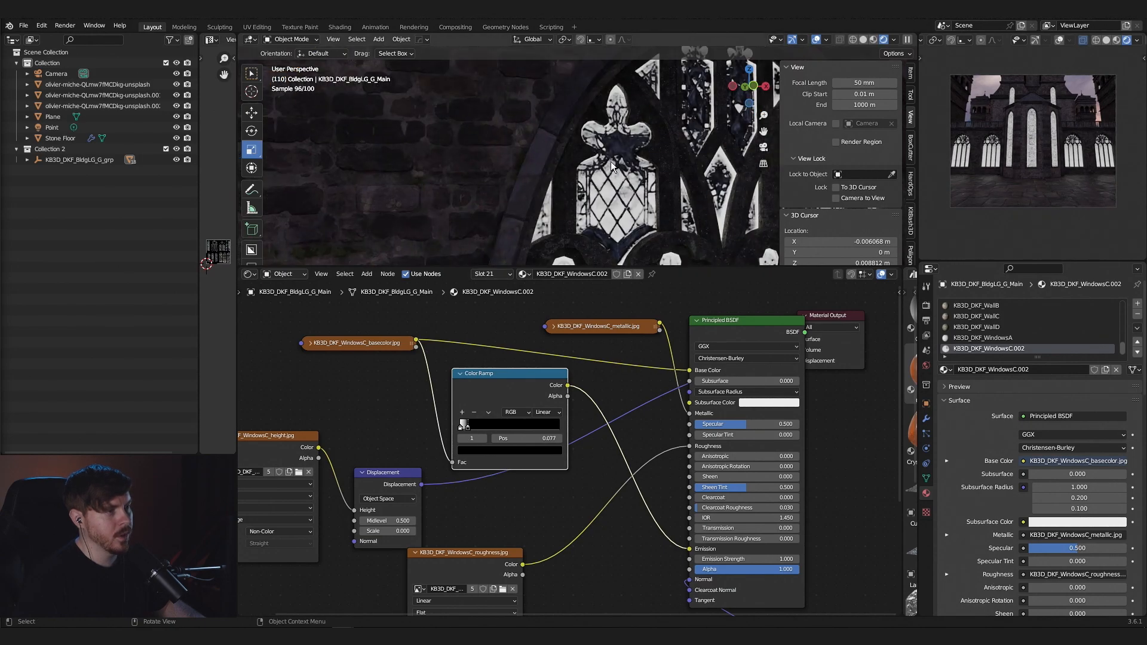
- Recolor the Color Ramp's white stop to a warm orange with hue 0.046, saturation 0.871 and value 5
middle_click_drag(656, 169, 635, 173)
scroll(579, 207, "down", 1)
middle_click_drag(579, 209, 611, 196)
scroll(579, 194, "down", 7)
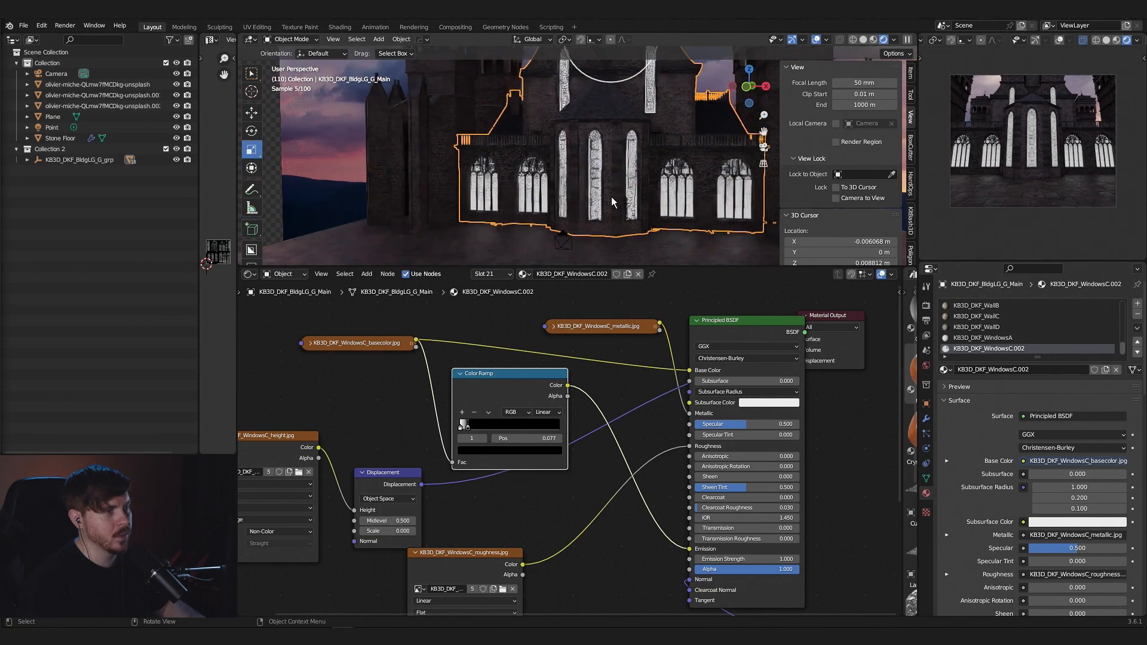
scroll(594, 190, "up", 7)
scroll(636, 199, "down", 5)
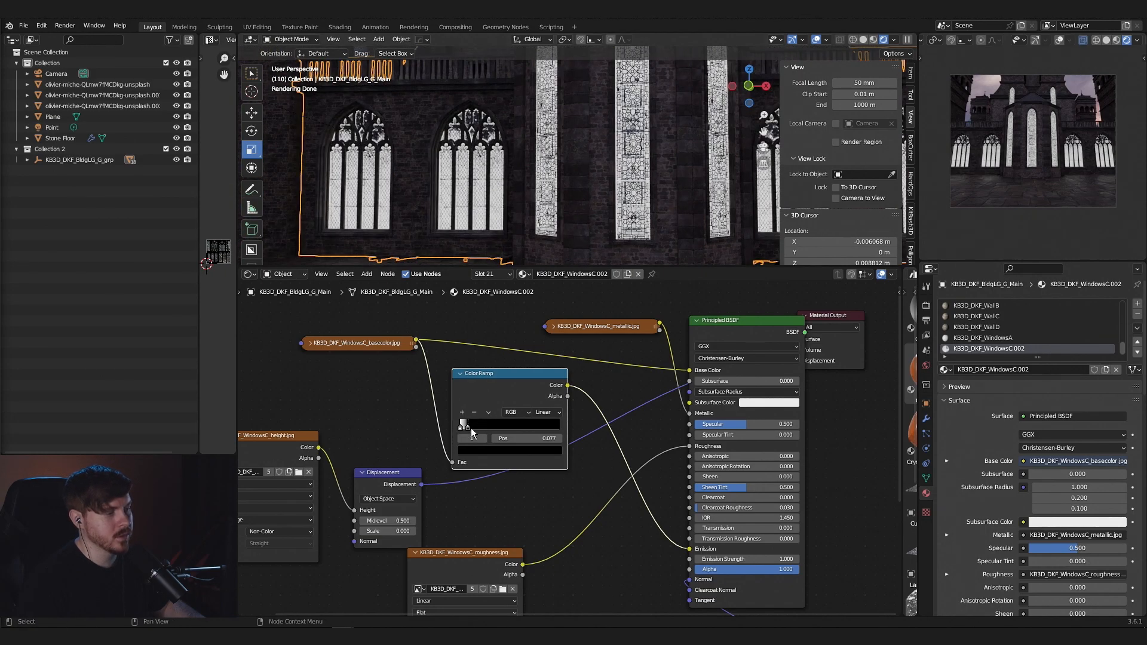
scroll(475, 429, "up", 2)
scroll(479, 431, "up", 2)
left_click_drag(477, 443, 485, 441)
left_click(462, 441)
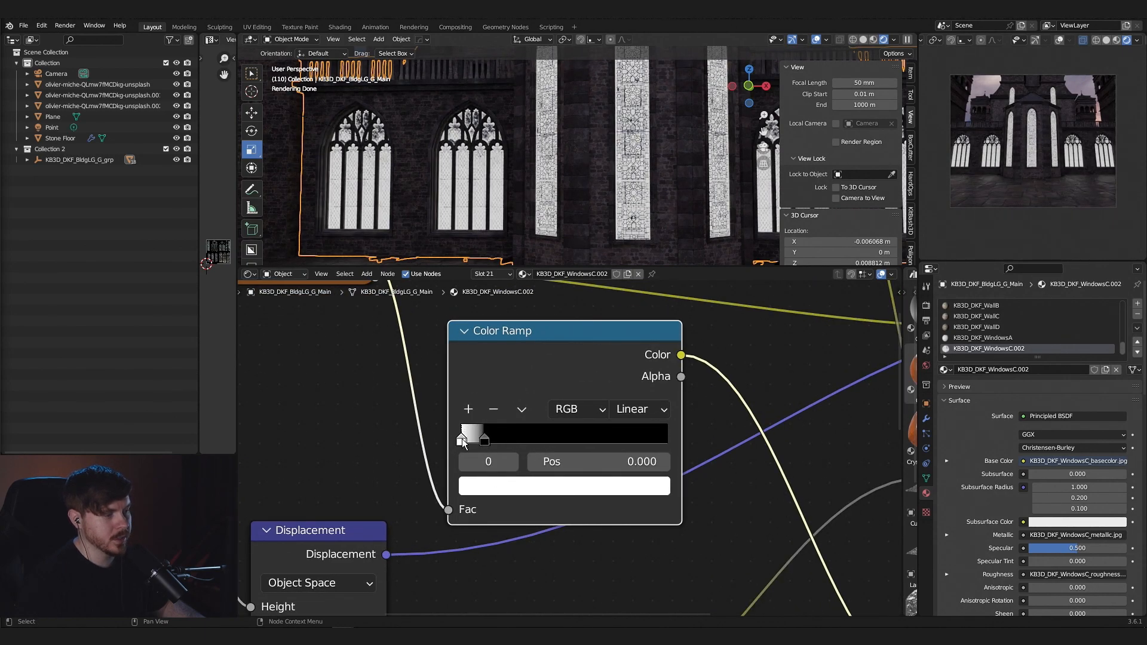
left_click(500, 485)
left_click(523, 318)
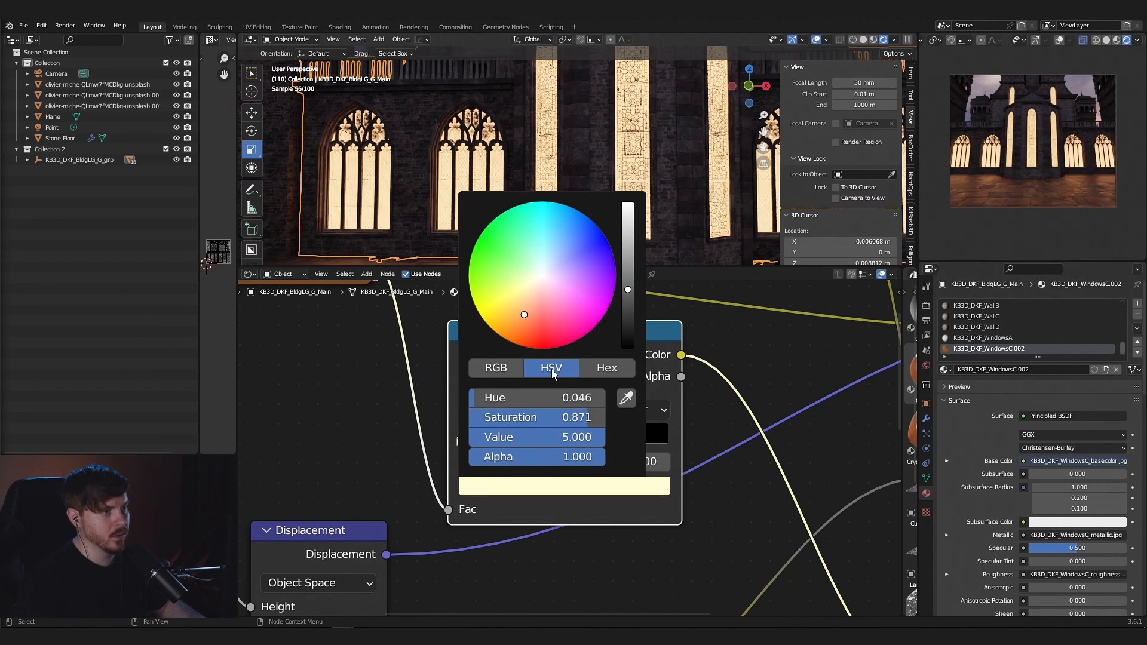
- Set the Principled BSDF's Emission Strength to 50
scroll(751, 403, "down", 8)
middle_click_drag(741, 409, 698, 376)
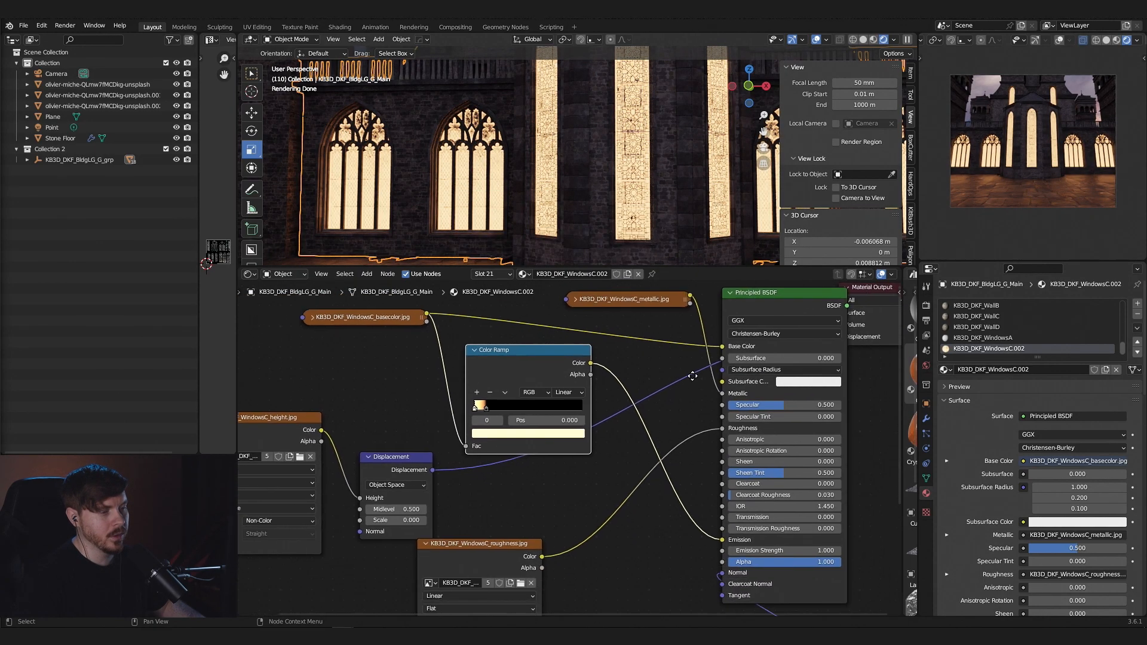
scroll(751, 536, "up", 4)
middle_click_drag(751, 538, 741, 483)
left_click(745, 498)
left_click(811, 499)
type("50")
key("Return")
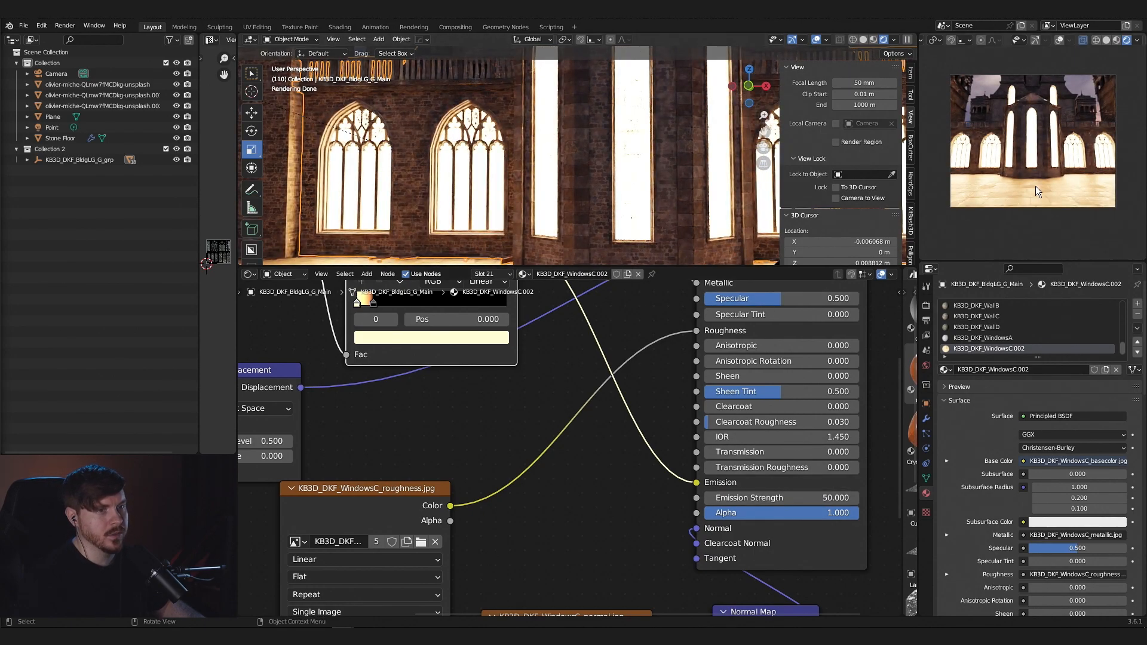
- Lower the value of the Color Ramp's warm stop color to 1
left_click(421, 335)
left_click(427, 301)
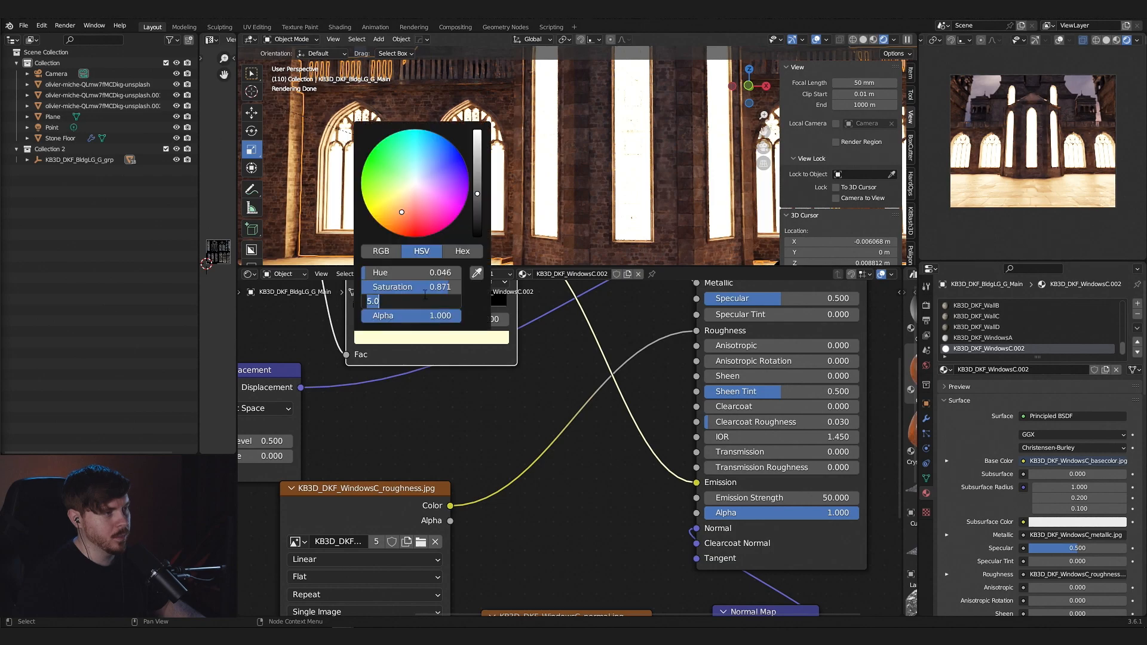
type("1")
key("Return")
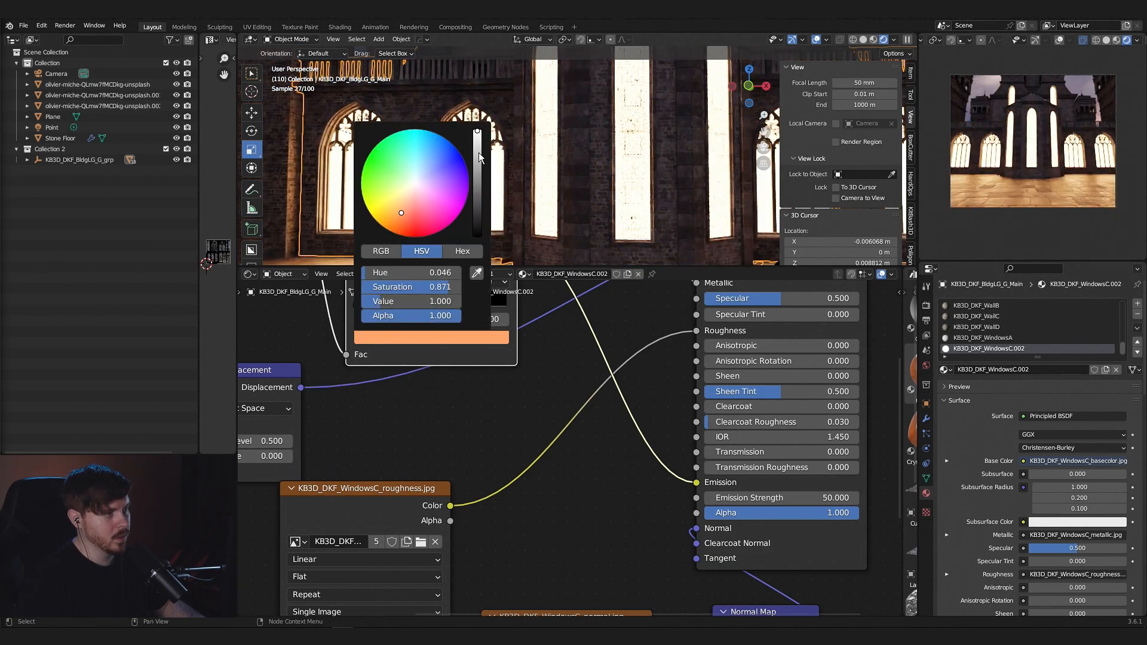
- Reduce the Principled BSDF's Emission Strength to 20
left_click(806, 498)
type("20")
key("Return")
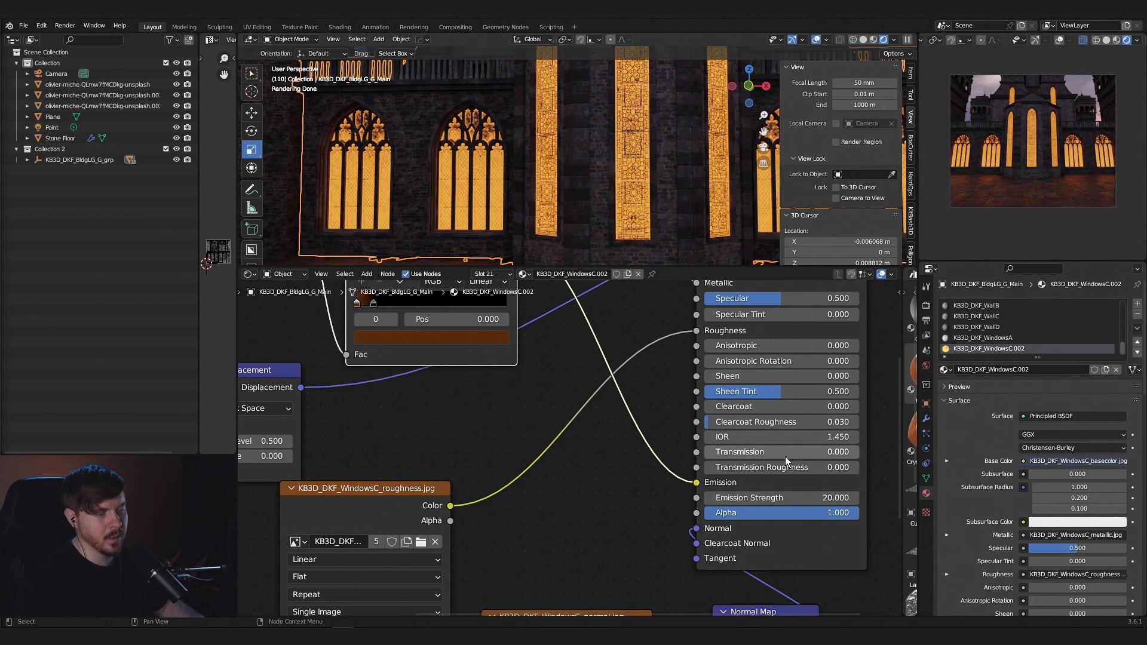
- Try an Emission Strength of 10 on the Principled BSDF and undo the change
left_click(811, 498)
type("10")
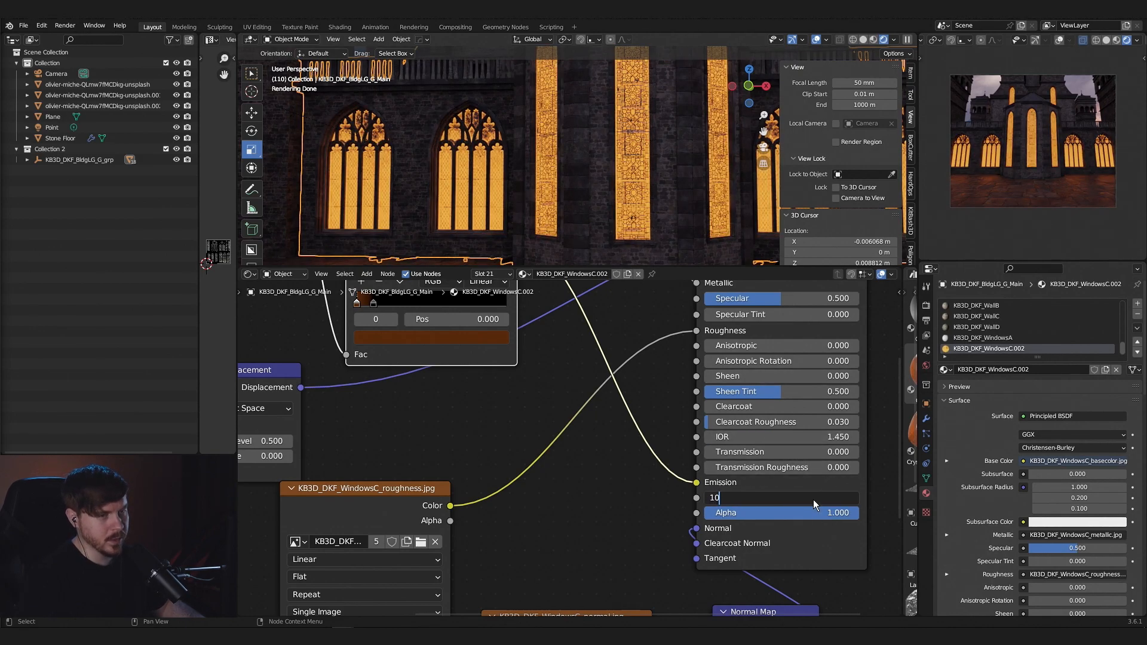
key("Return")
key("ctrl+z")
- Add a Noise Texture node in the free space beside the Principled BSDF
scroll(646, 215, "down", 6)
middle_click_drag(647, 215, 618, 171, "shift")
scroll(648, 227, "up", 2)
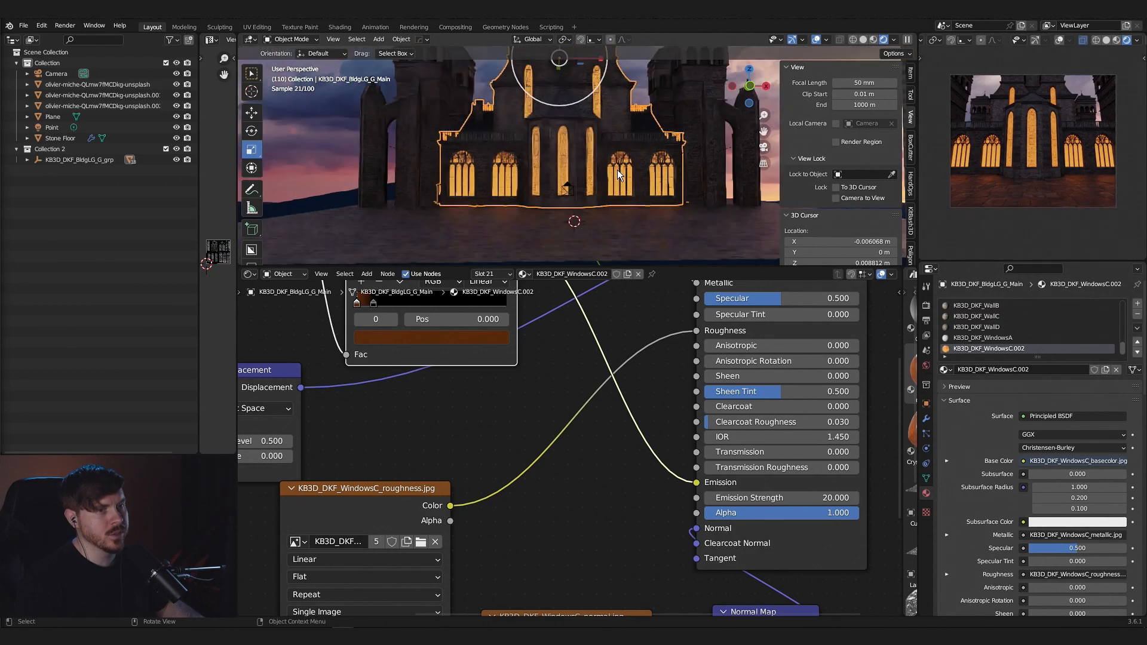
scroll(618, 171, "down", 3)
scroll(618, 171, "up", 6)
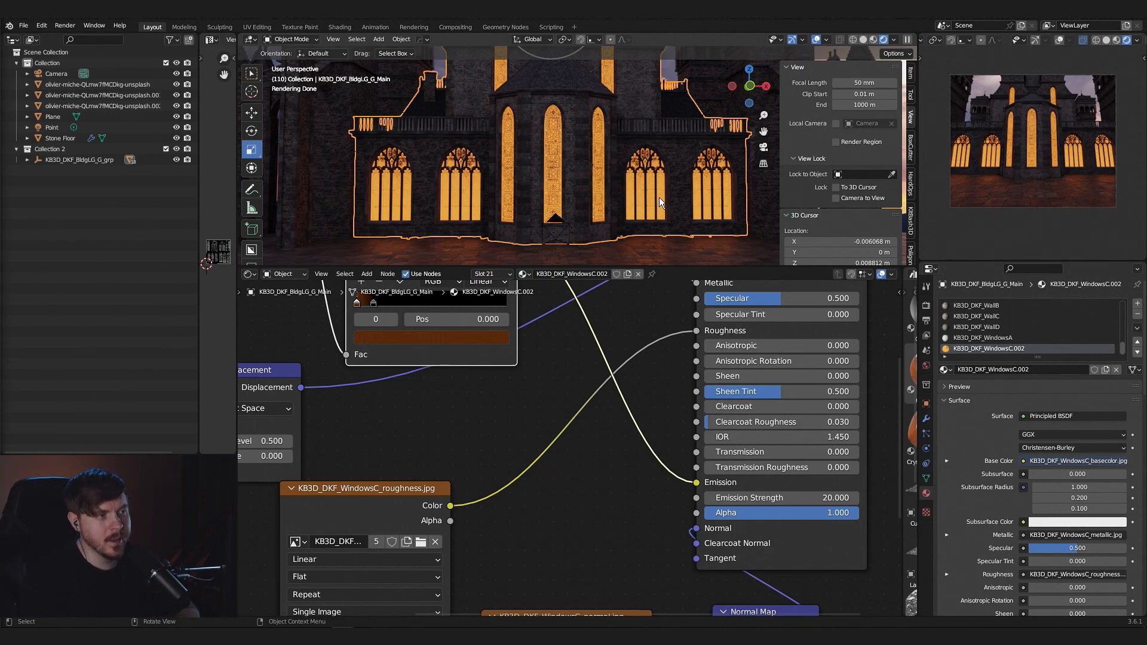
scroll(738, 418, "down", 3)
key("shift+a")
left_click(737, 418)
type("noiuse")
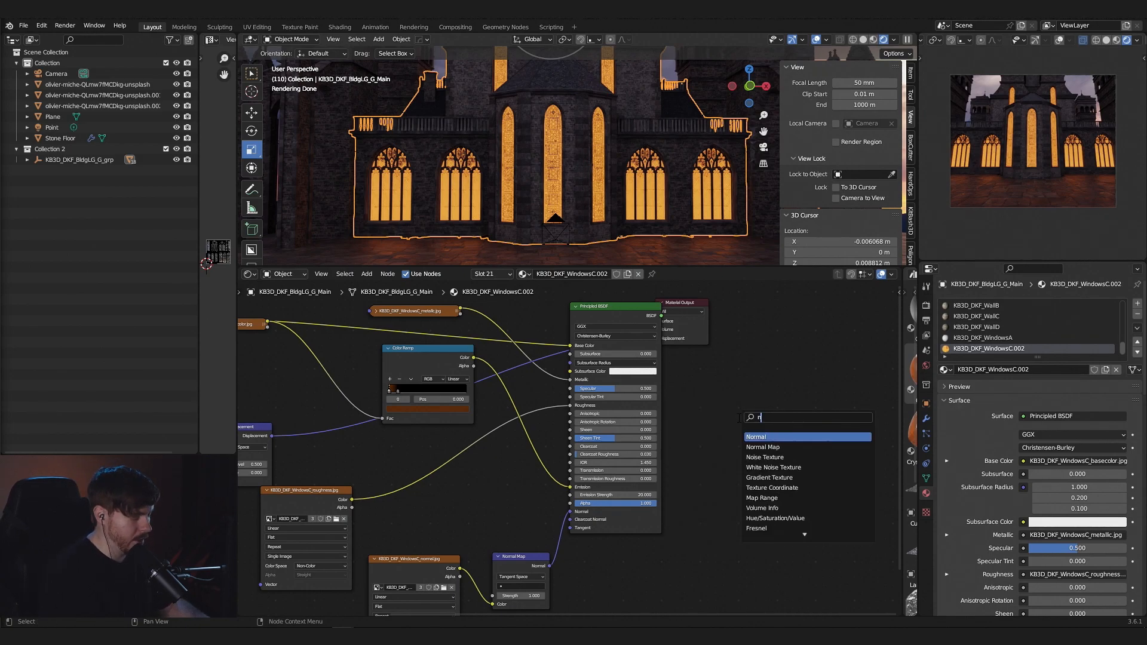
key("BackSpace")
key("BackSpace")
type("se")
key("Return")
left_click(738, 419)
- Add a second Color Ramp fed by the Noise Texture's Fac and link its Color output to Emission Strength
key("shift+a")
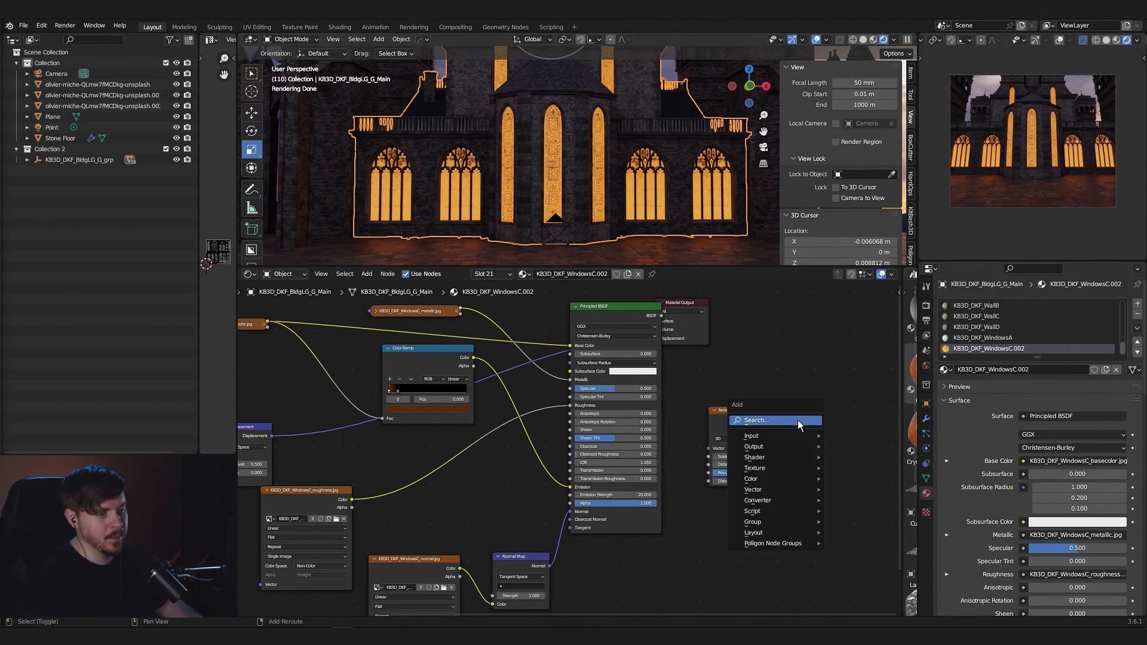
left_click(798, 421)
type("co")
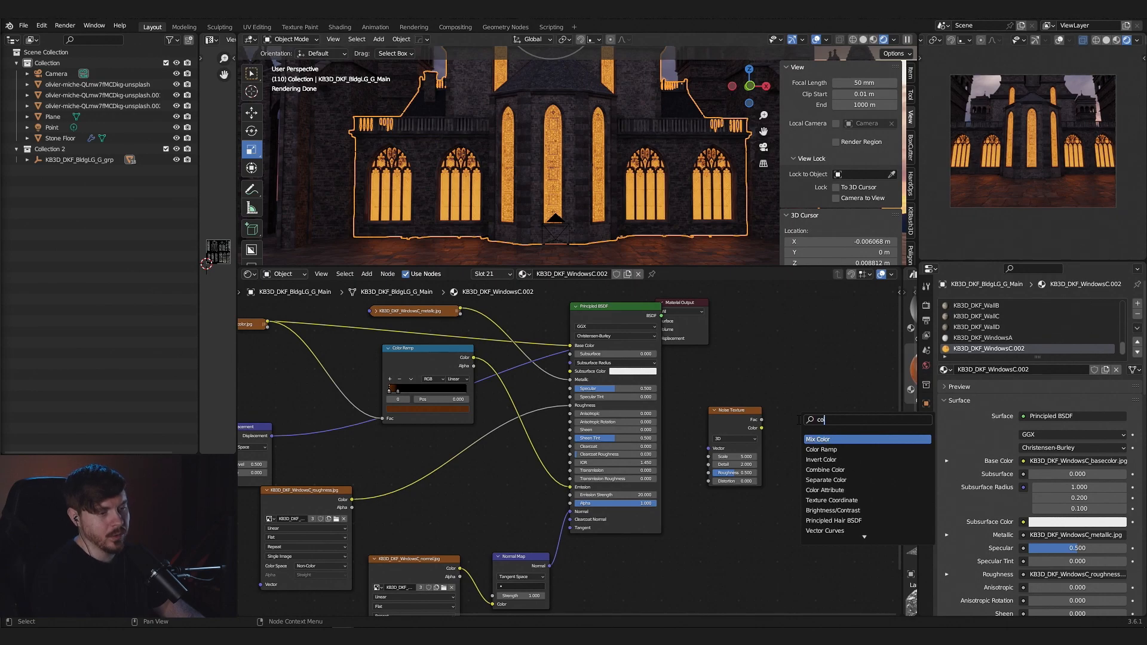
left_click(851, 450)
left_click_drag(702, 407, 712, 422)
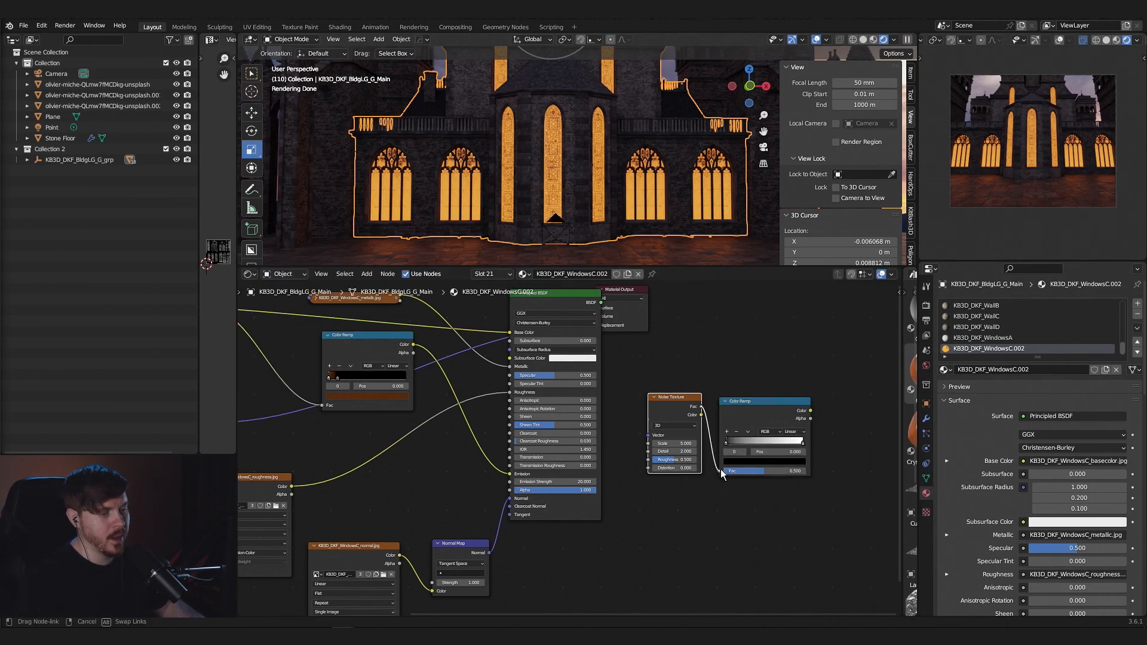
left_click_drag(721, 468, 720, 470)
left_click_drag(809, 412, 512, 481)
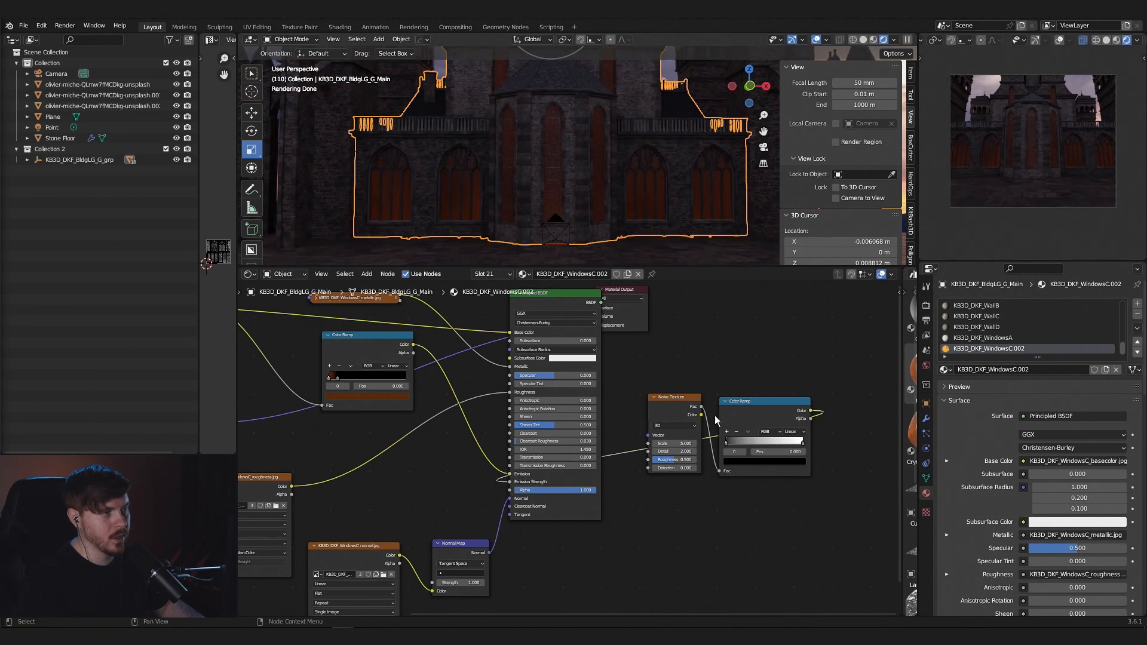
- Move the noise Color Ramp's black stop to position 0.446 and shift the Noise Texture node slightly away from the ramp
left_click_drag(730, 442, 765, 444)
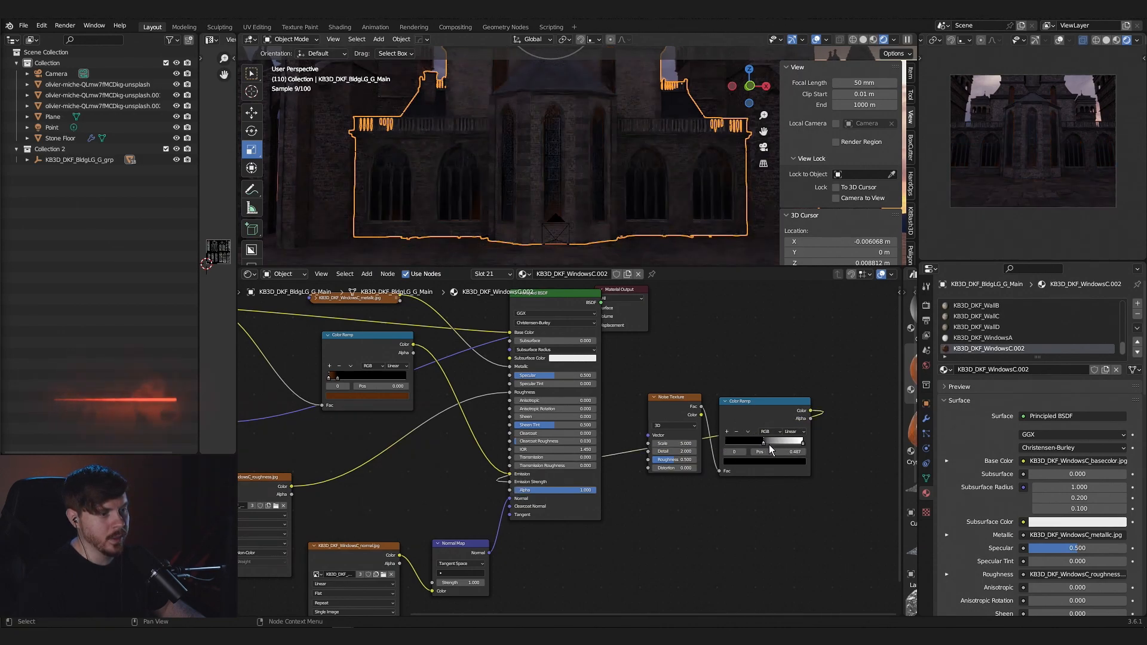
scroll(844, 442, "up", 1)
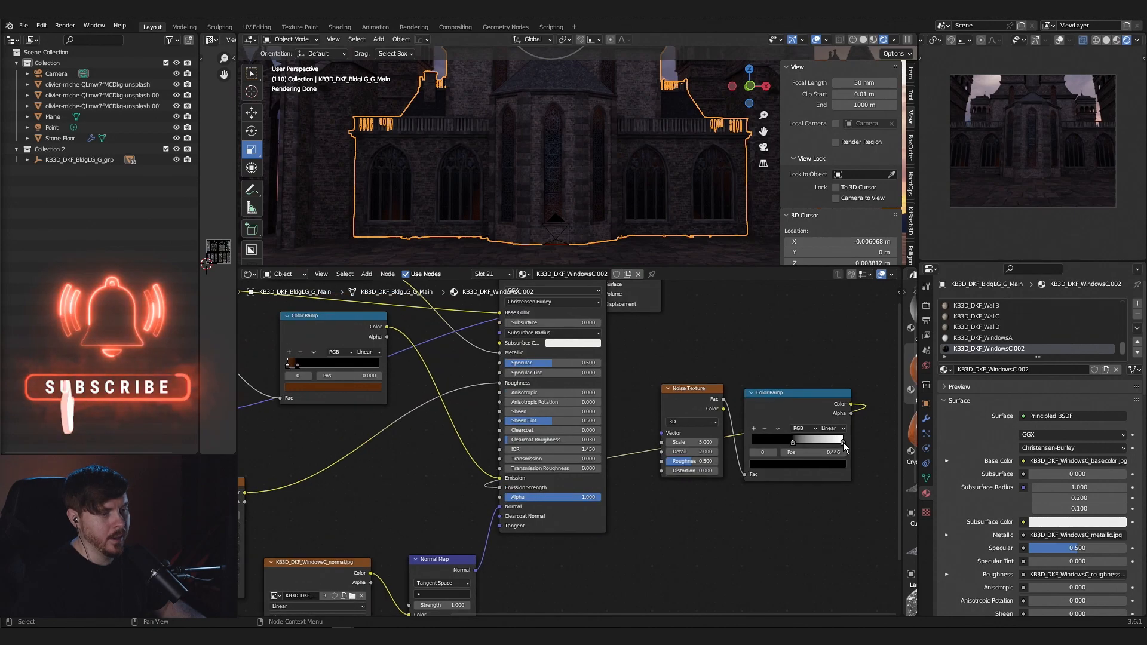
left_click_drag(694, 394, 682, 402)
- Brighten the first Color Ramp's glow color to vivid orange and set the Noise Texture's Scale to 10
left_click(349, 387)
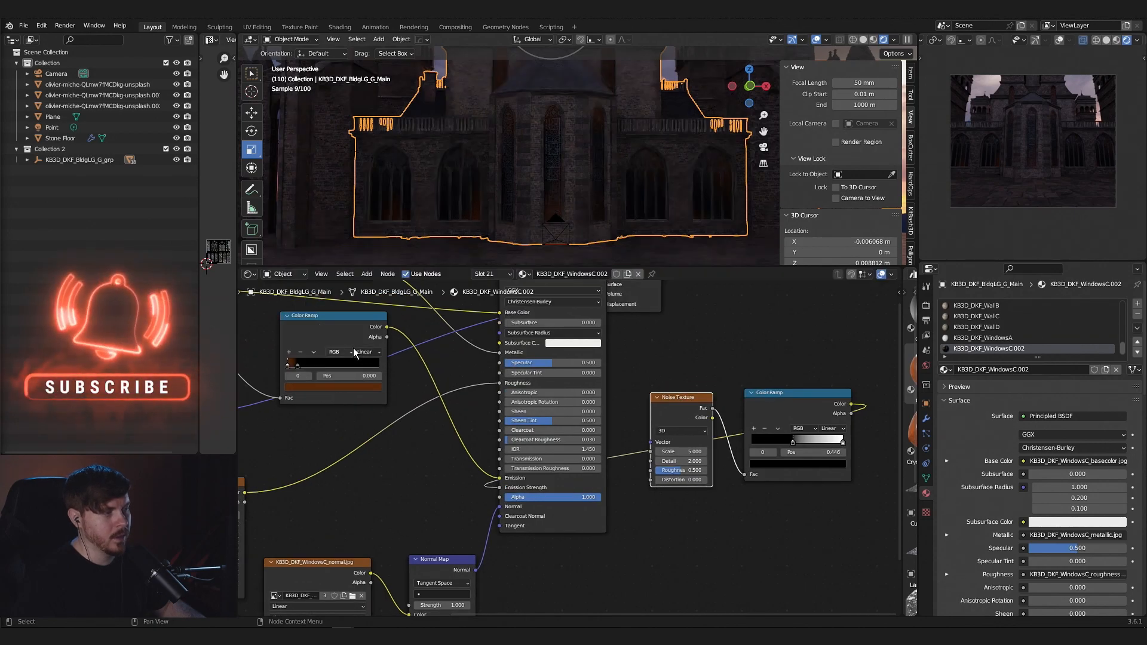
left_click_drag(362, 298, 363, 259)
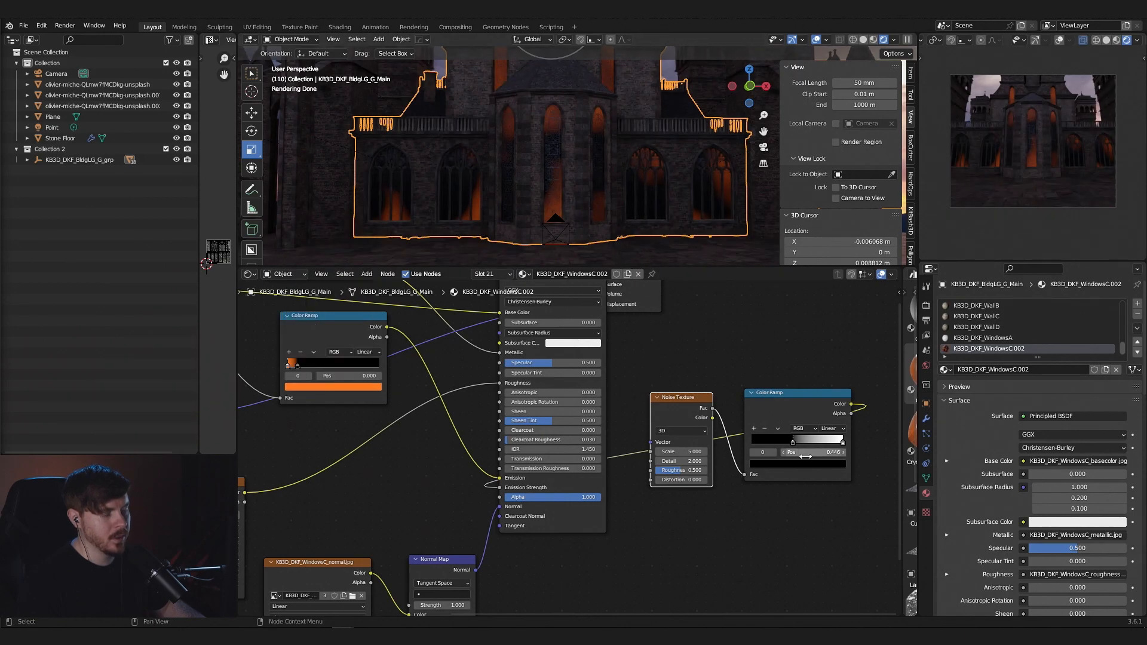
left_click(681, 452)
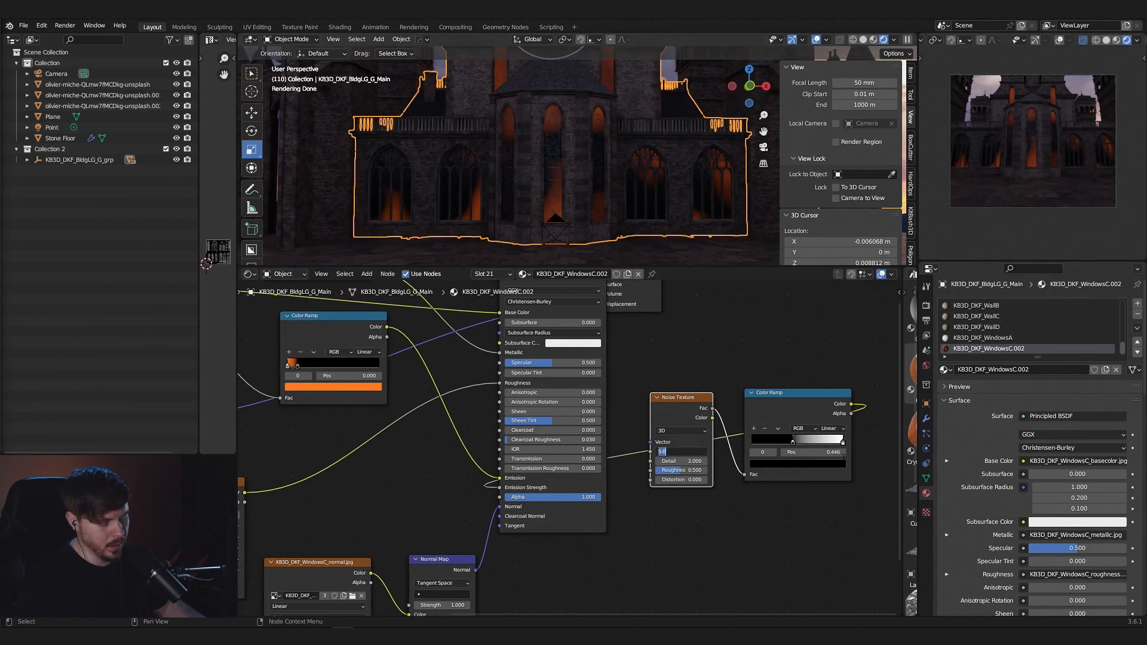
type("10")
key("Return")
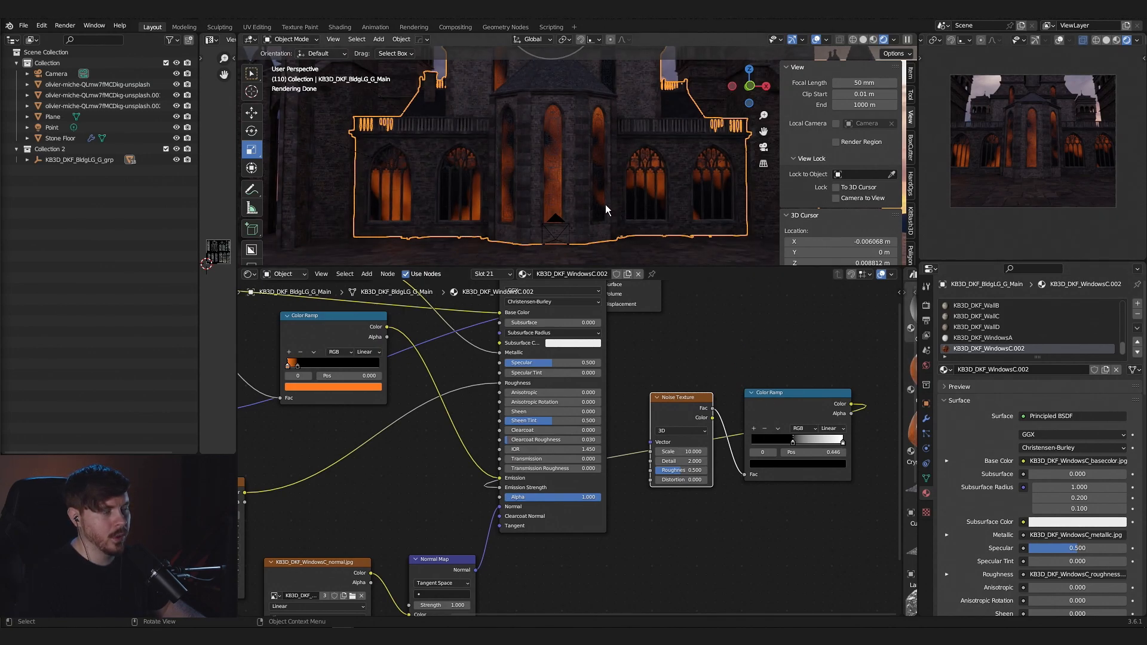
- Lighten the noise Color Ramp's black stop to a dark gray with value 0.105
left_click(793, 446)
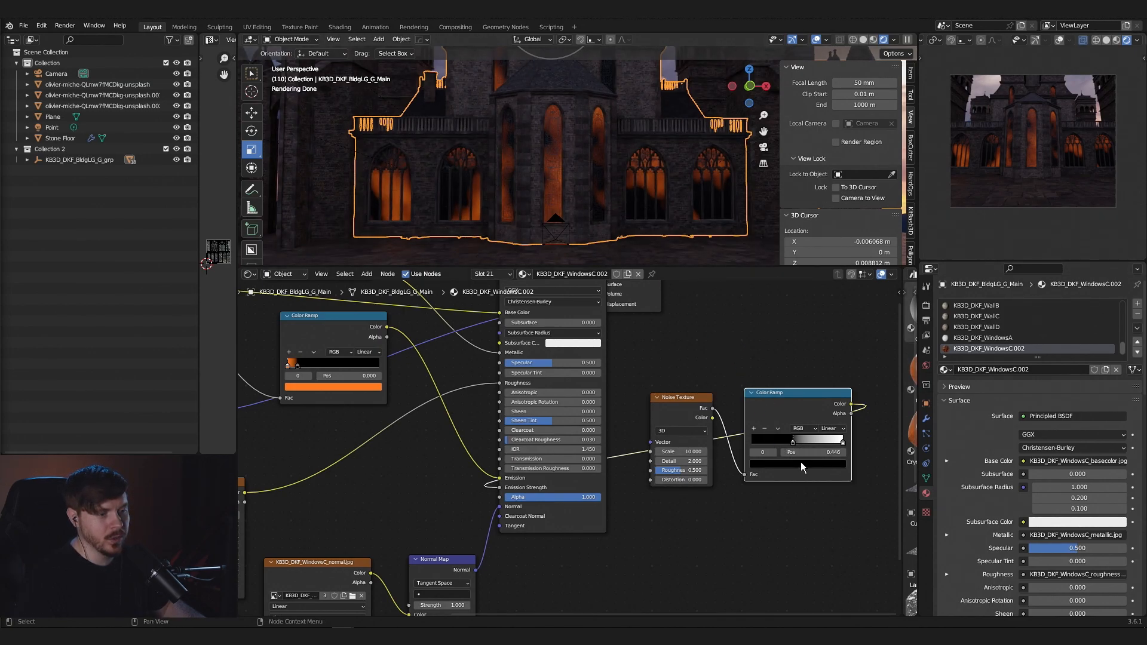
left_click(797, 465)
left_click(827, 363)
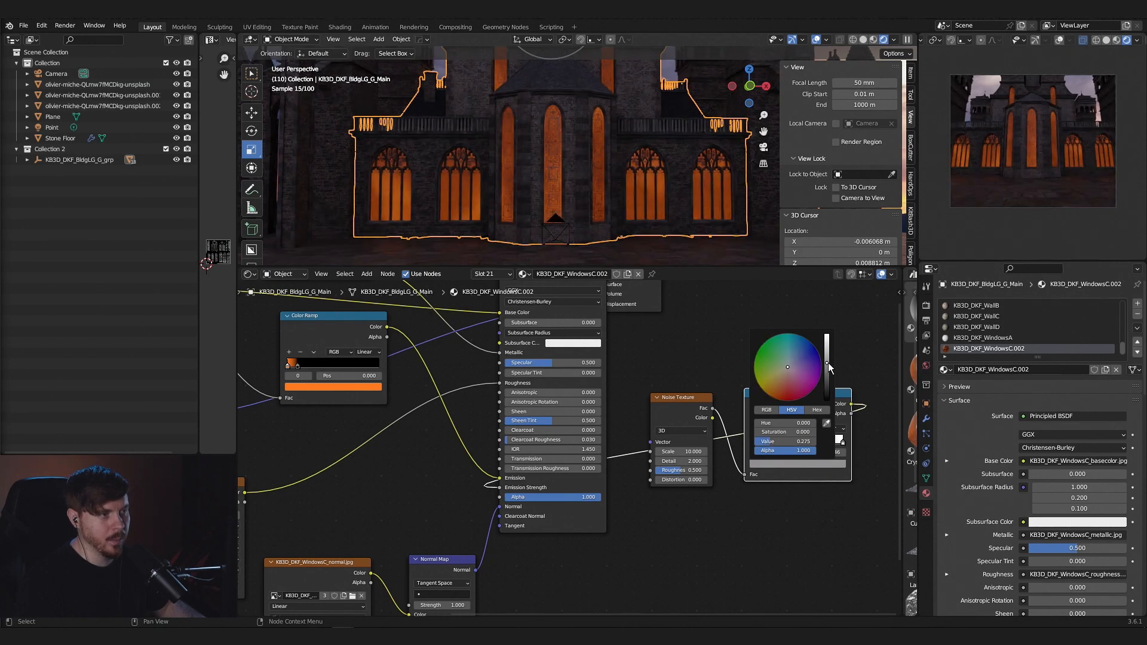
left_click(827, 377)
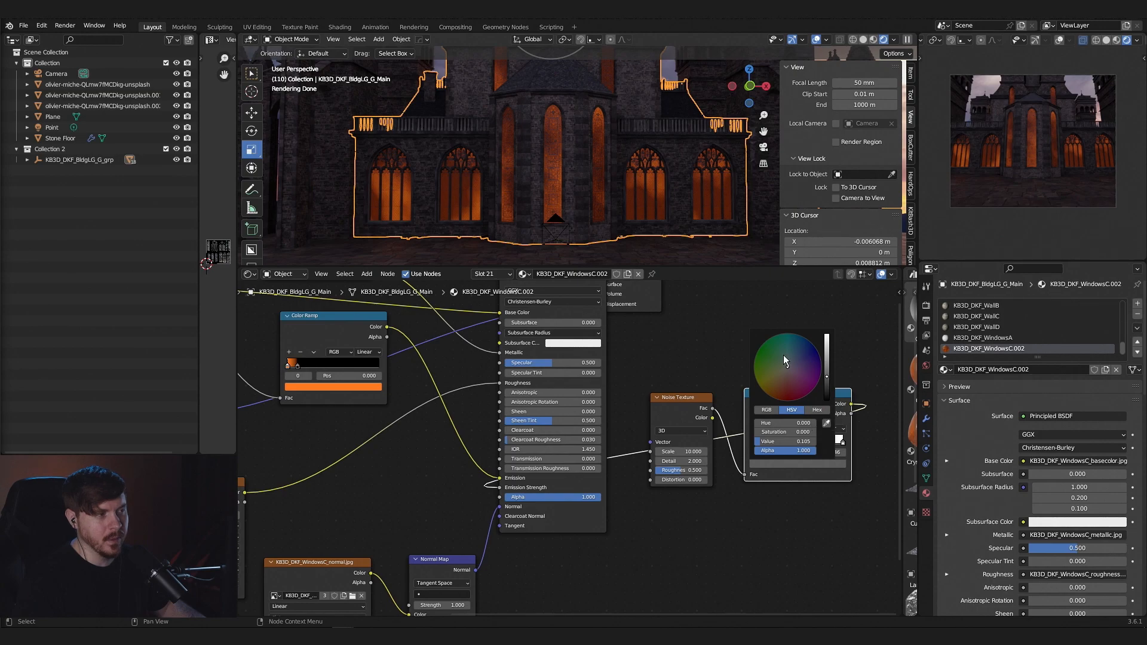
- Examine the uneven window glow from afar and close up, with the noise Color Ramp's white stop selected
scroll(611, 227, "down", 4)
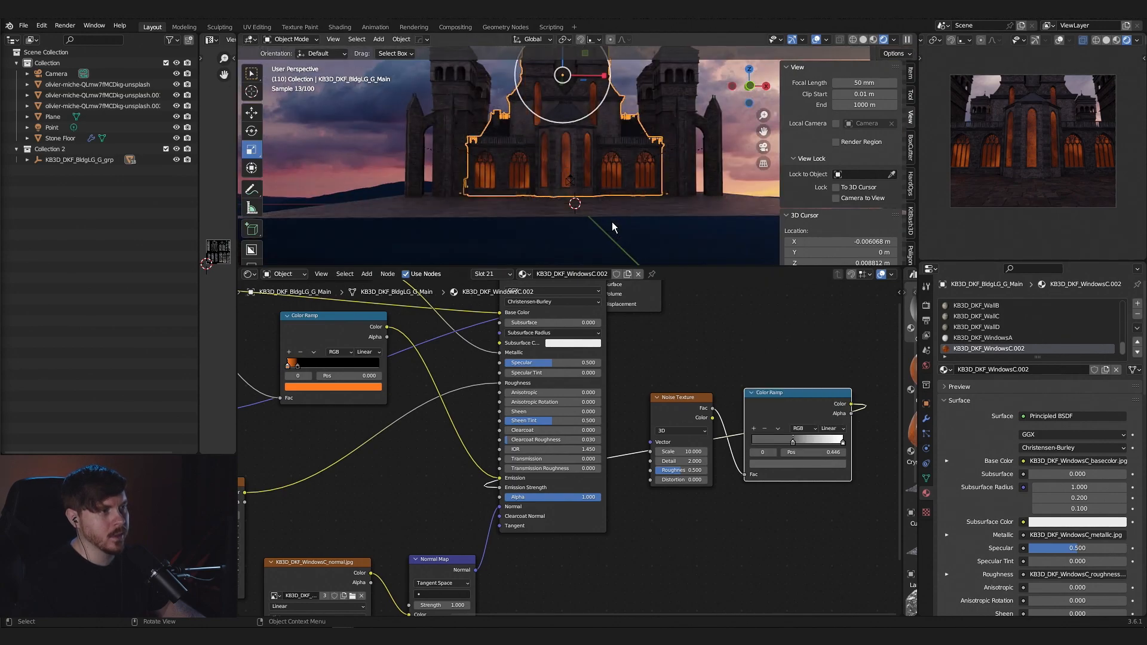
left_click(694, 254)
middle_click_drag(672, 213, 665, 224)
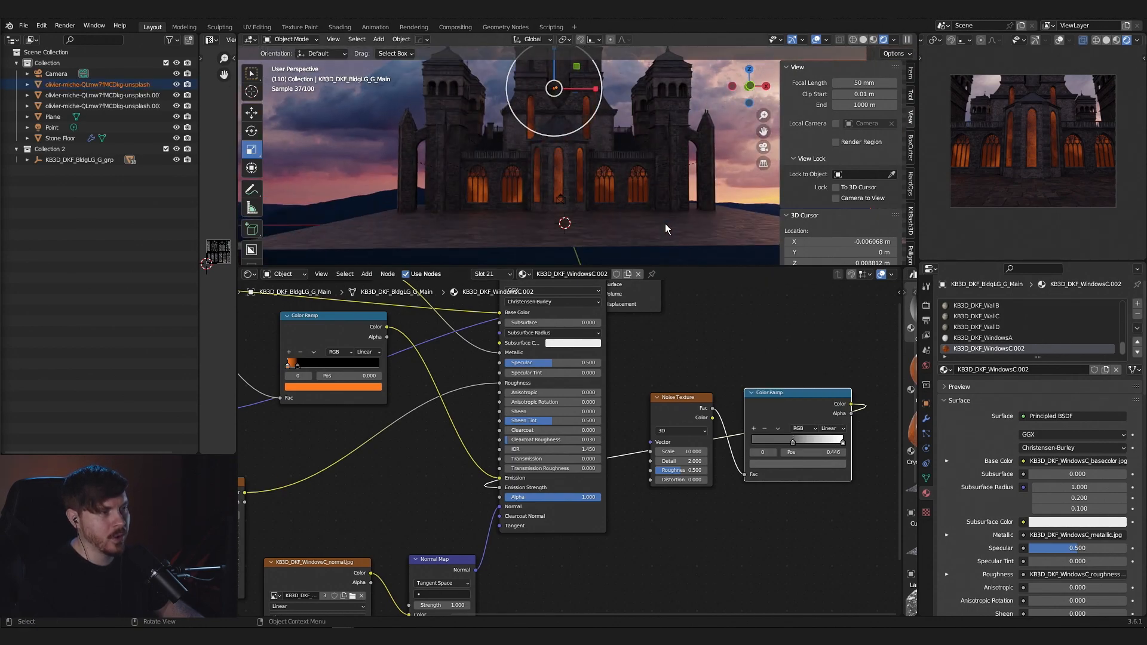
right_click(621, 153)
scroll(689, 215, "down", 4)
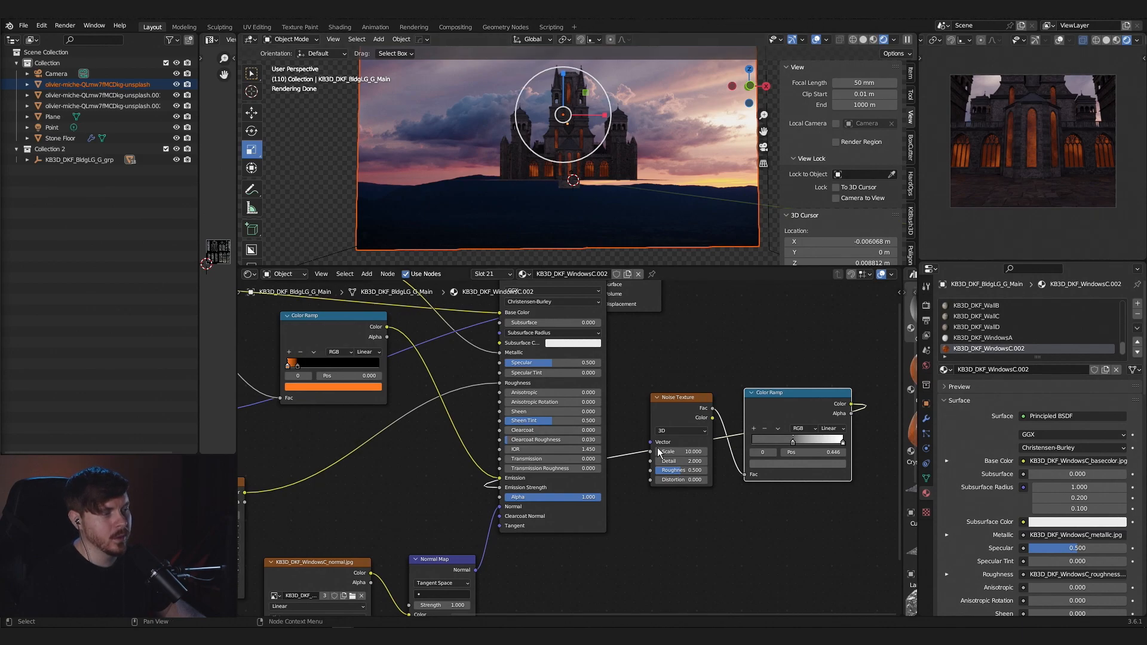
left_click(843, 442)
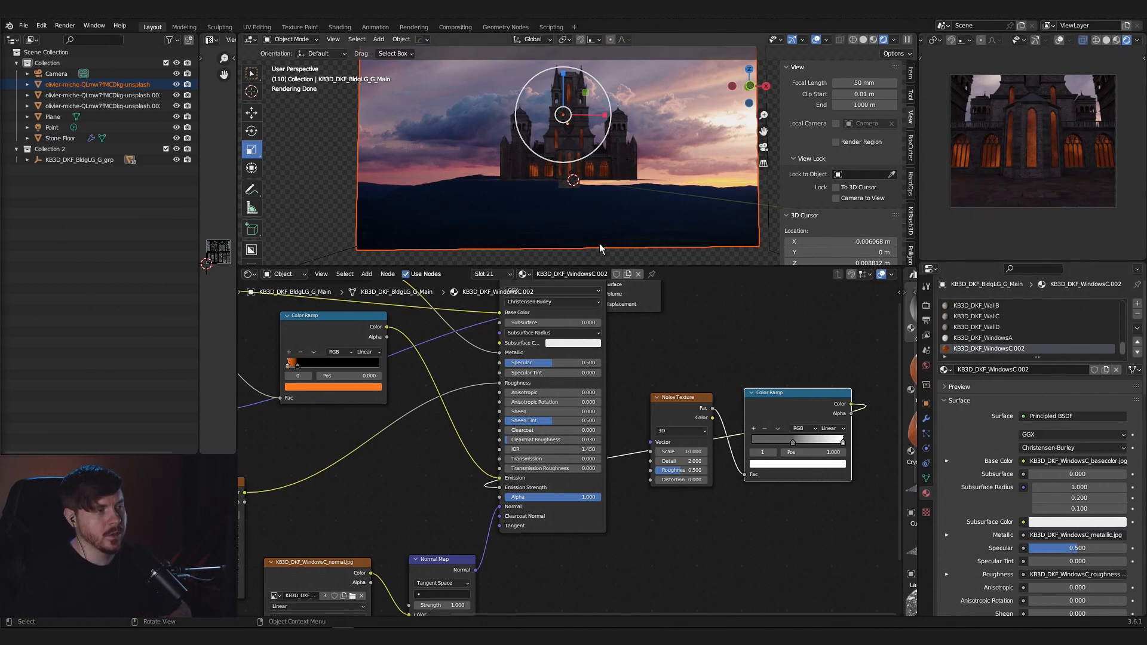
scroll(598, 177, "up", 8)
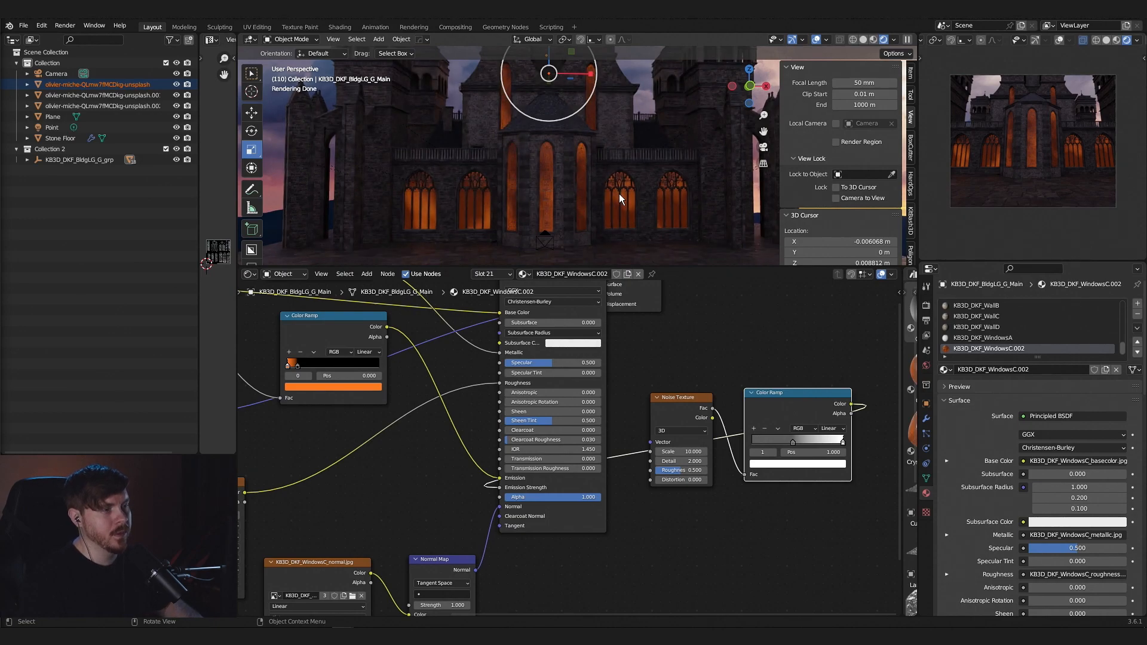
- Brighten the noise Color Ramp's white stop, trying a value of 20 before lowering it, and move the dark stop to position 0.308
scroll(619, 193, "down", 5)
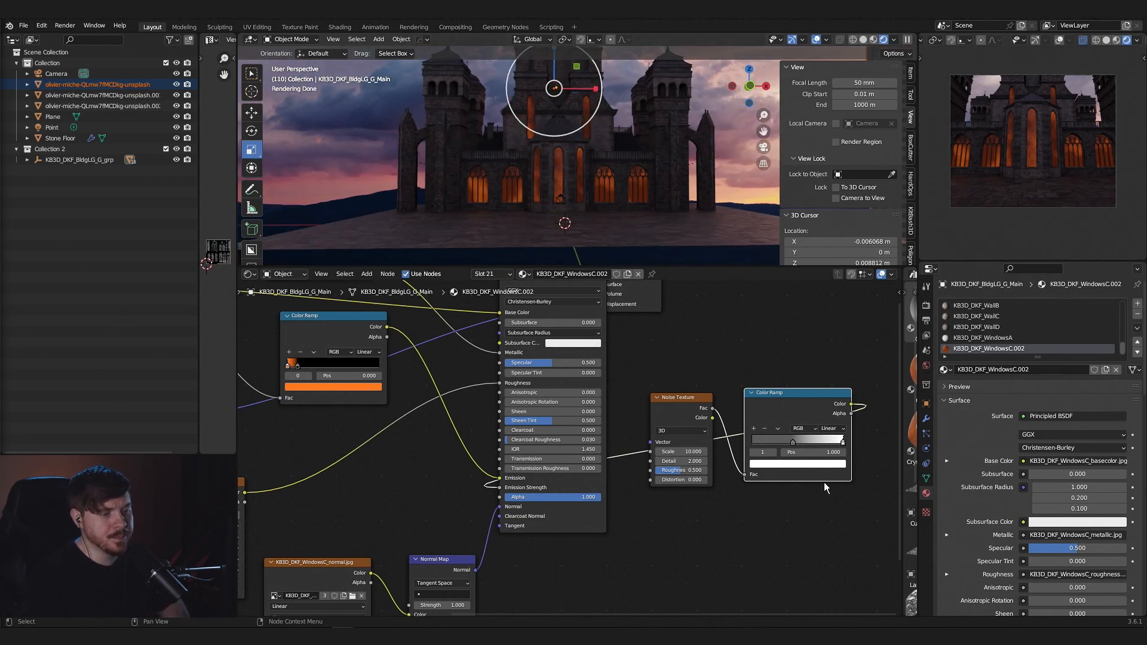
left_click(823, 465)
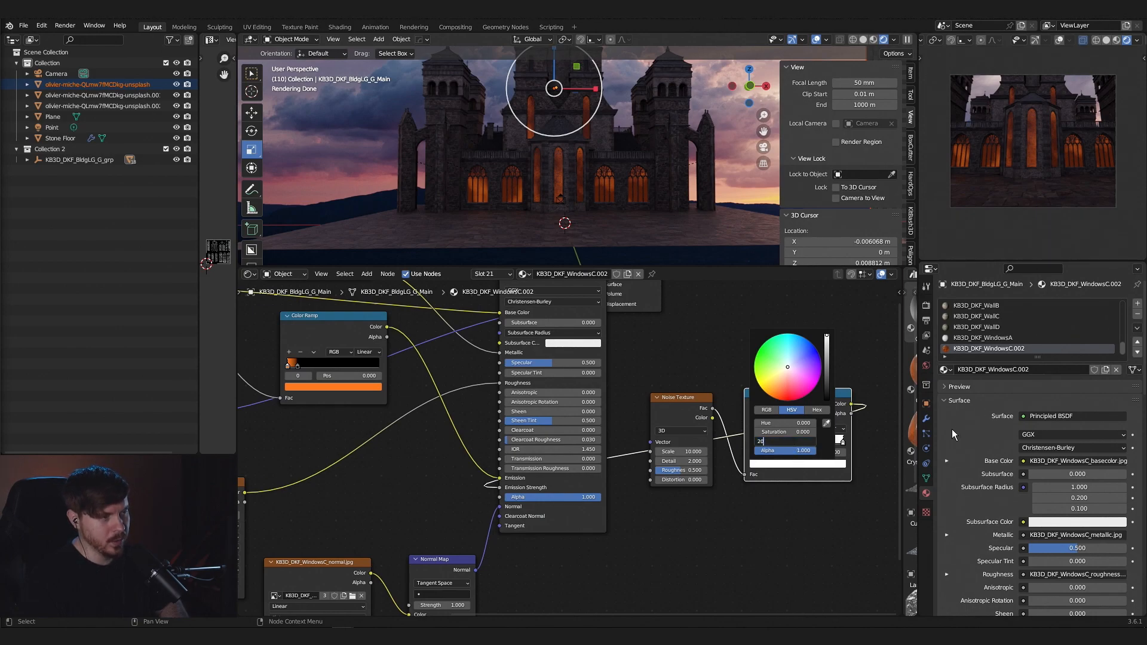
key("Return")
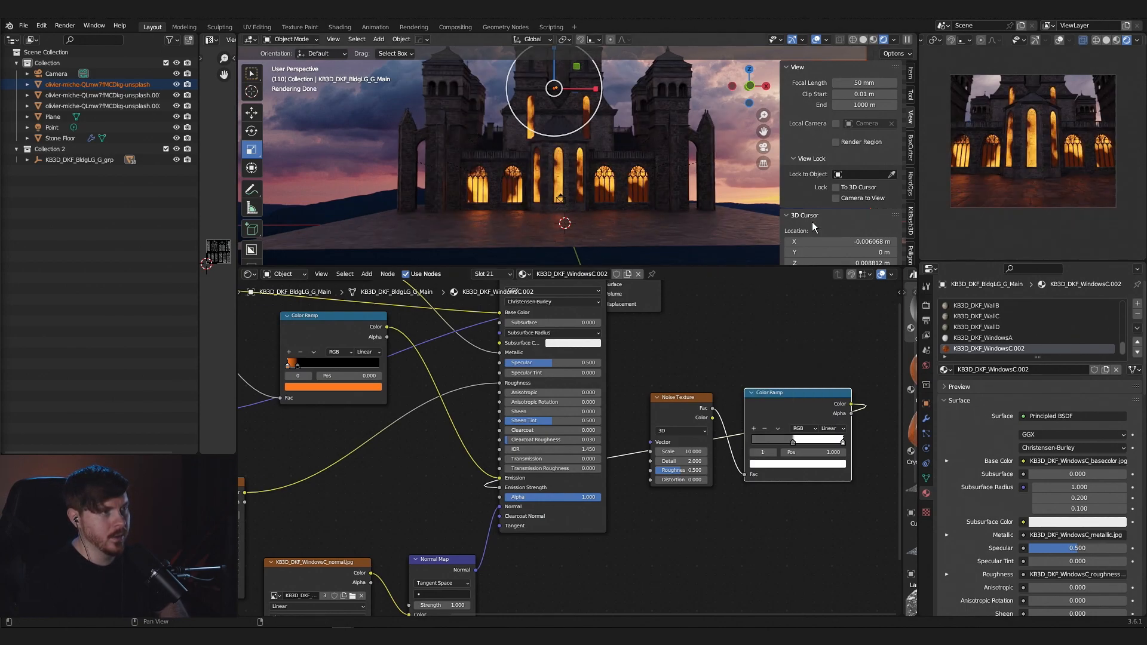
scroll(633, 204, "up", 2)
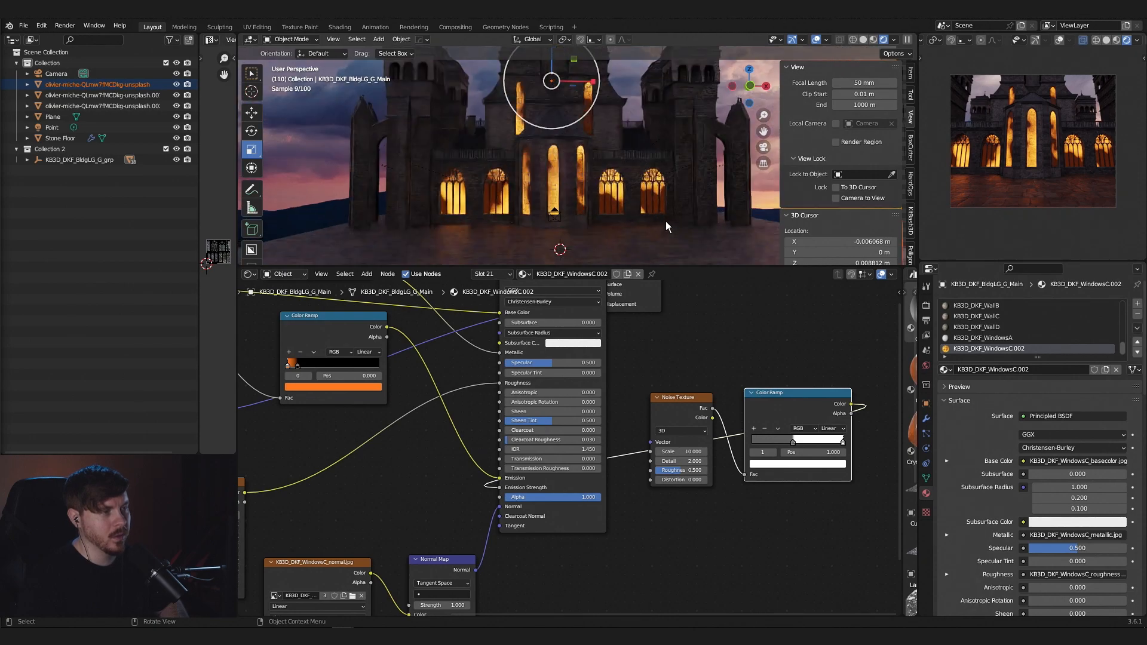
left_click(836, 469)
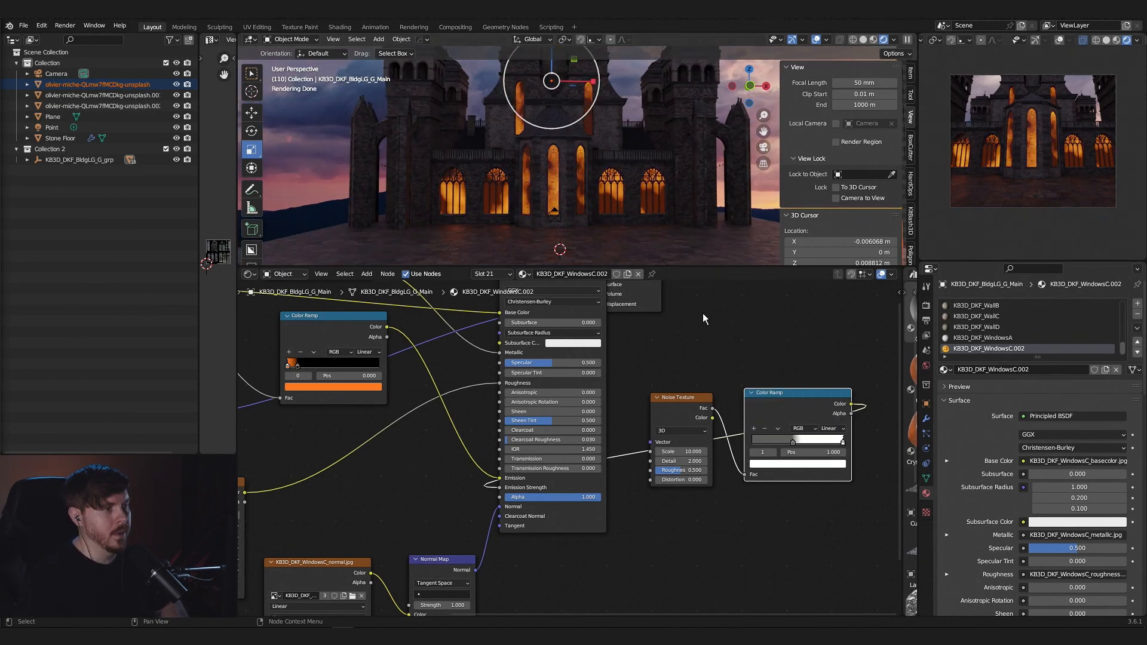
left_click_drag(791, 443, 780, 443)
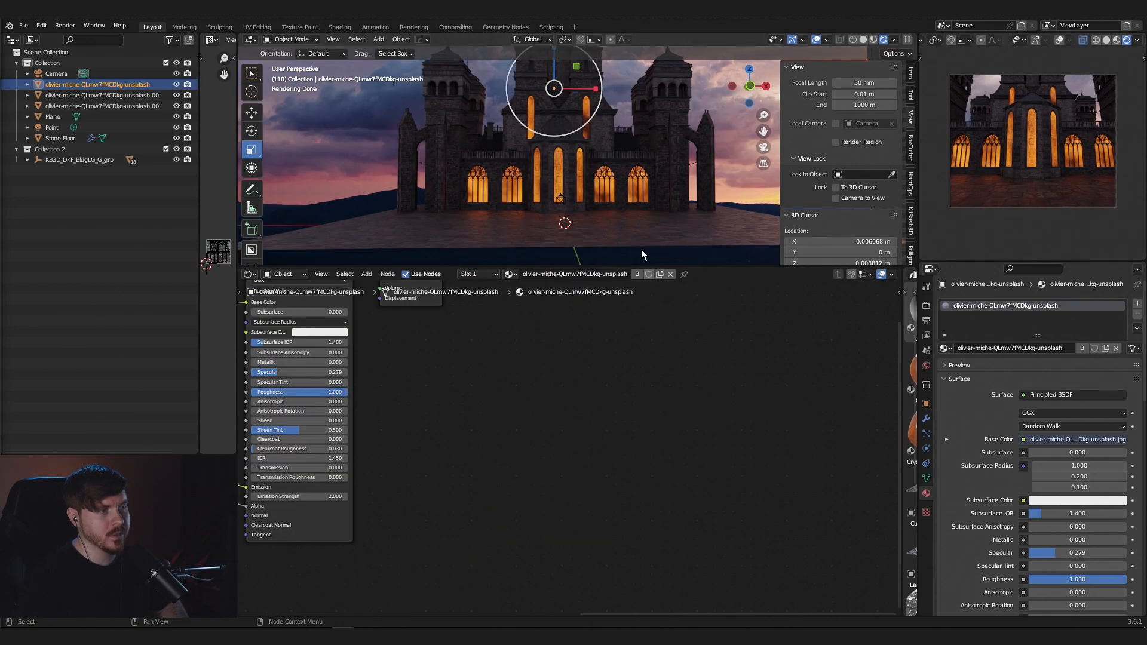
- Examine the brighter window glow on the building close up and from farther away, with the outline hidden
left_click(563, 167)
scroll(627, 190, "up", 5)
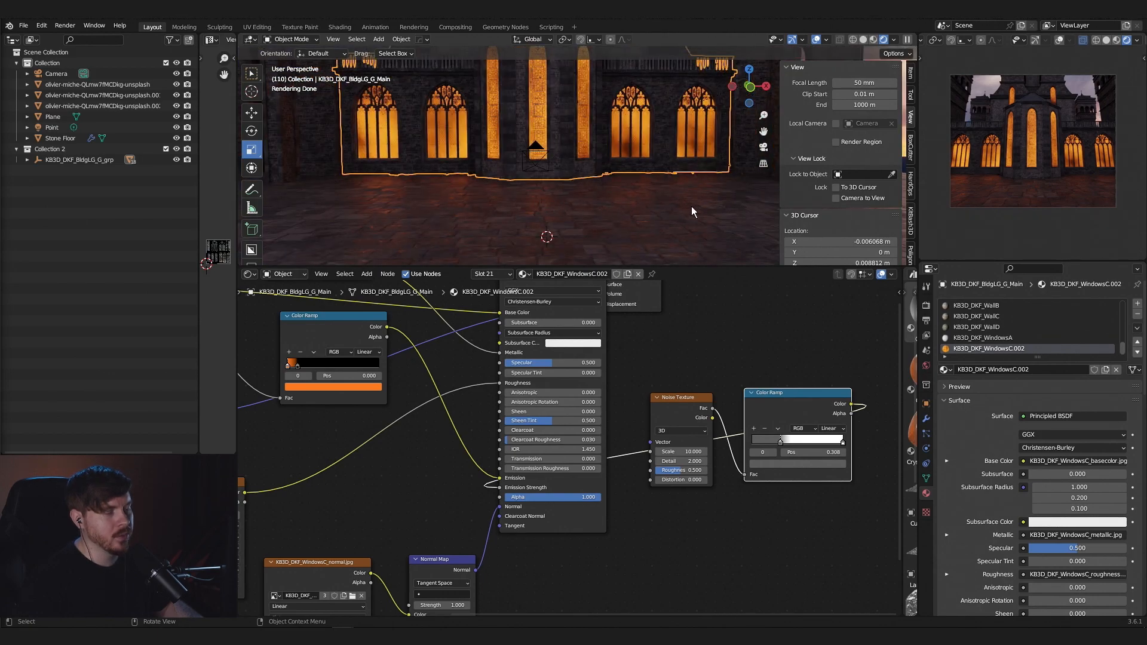
scroll(692, 212, "down", 3)
left_click(271, 127)
scroll(543, 217, "up", 3)
scroll(561, 221, "down", 5)
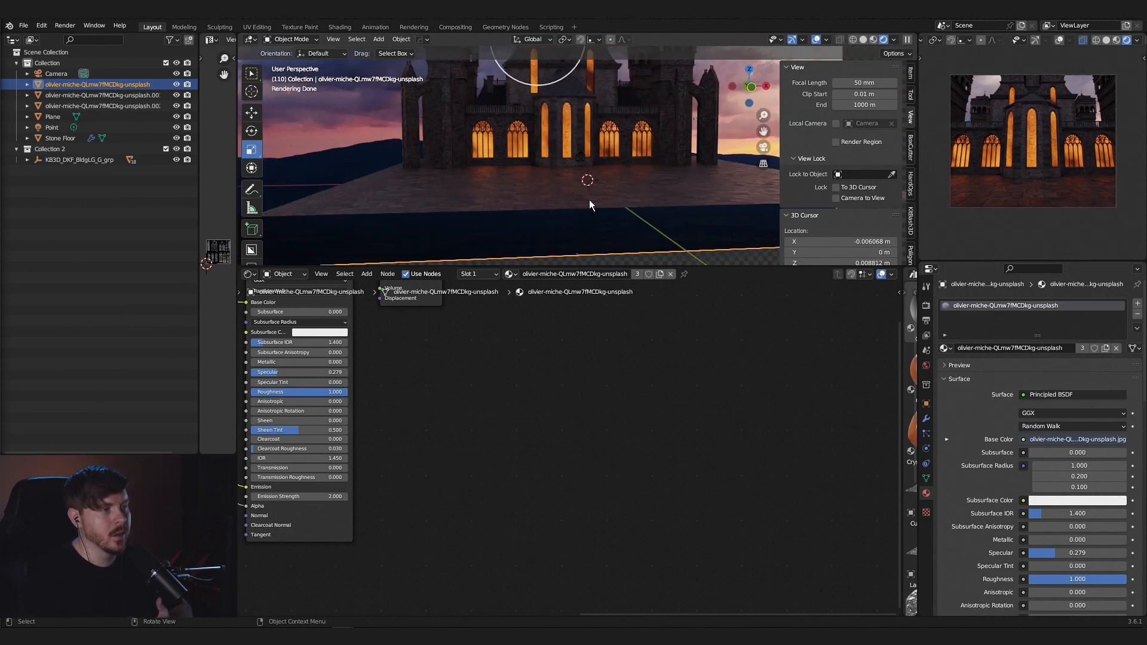
scroll(619, 203, "down", 4)
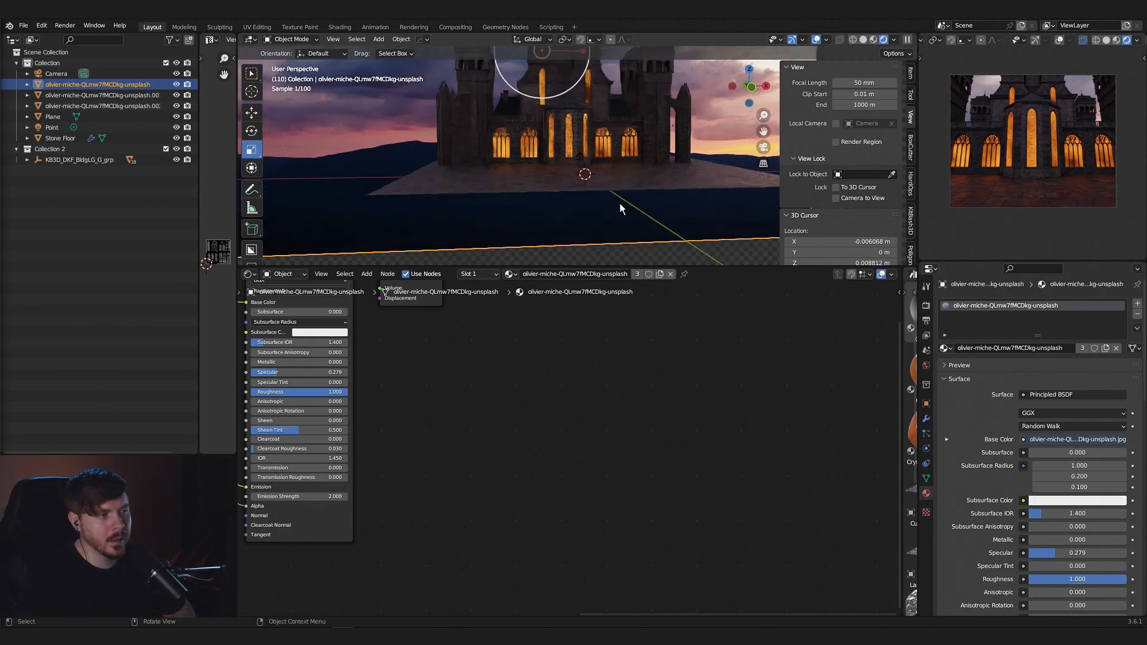
scroll(619, 204, "up", 4)
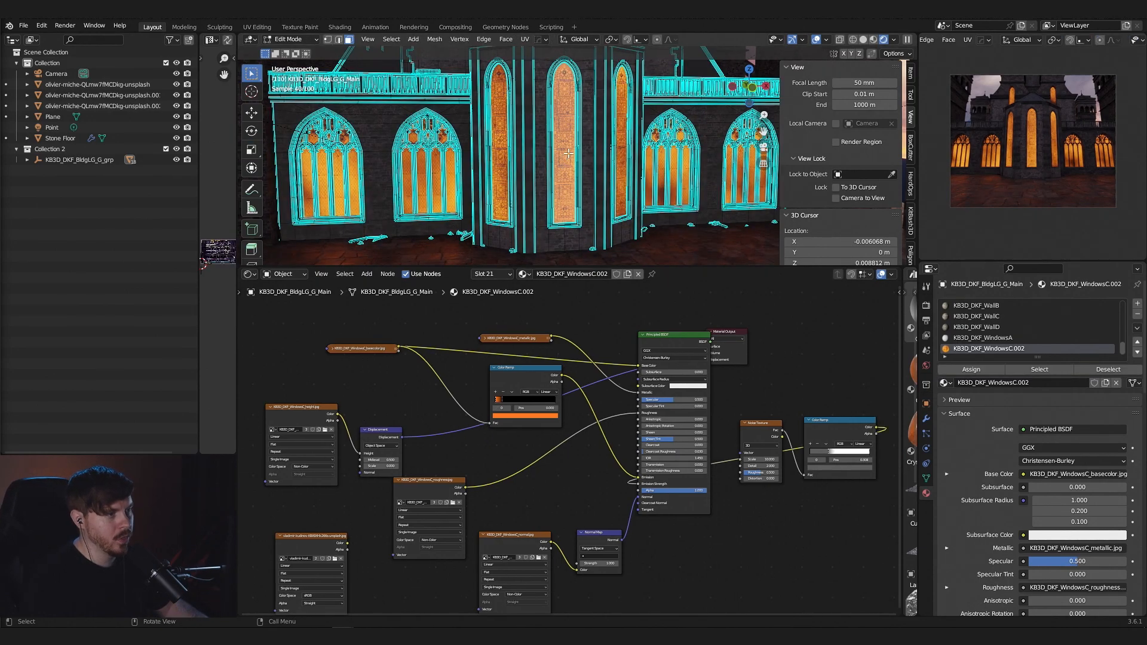
- Select all window faces of the building that share the same material using Select Similar
right_click(570, 112)
key("Escape")
left_click(392, 39)
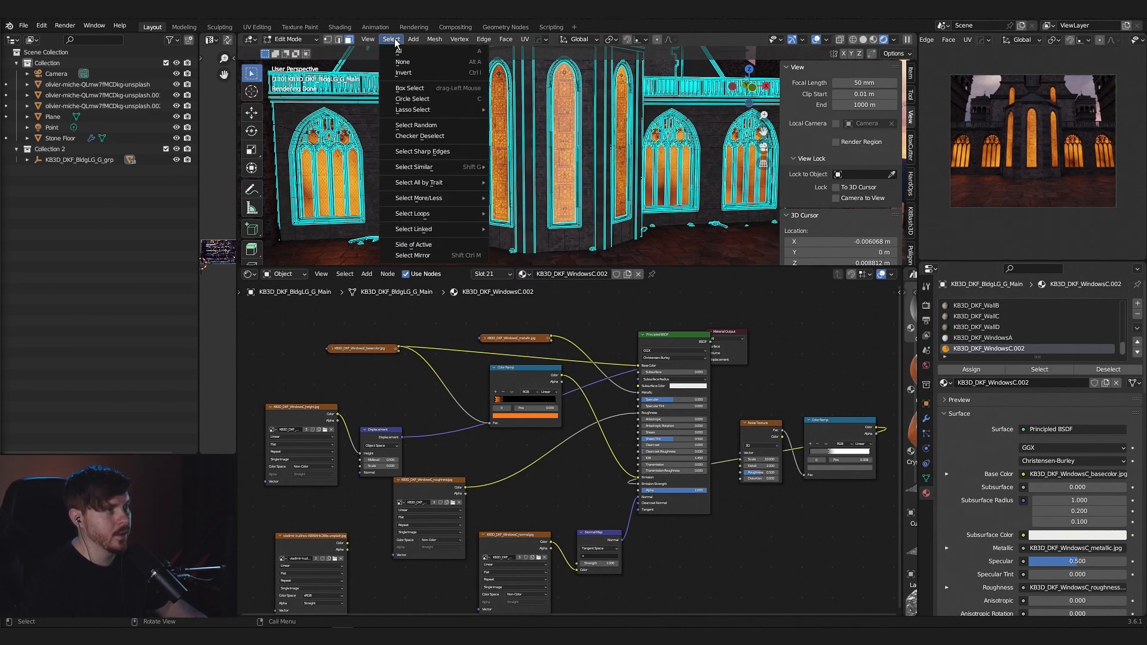
mouse_move(469, 166)
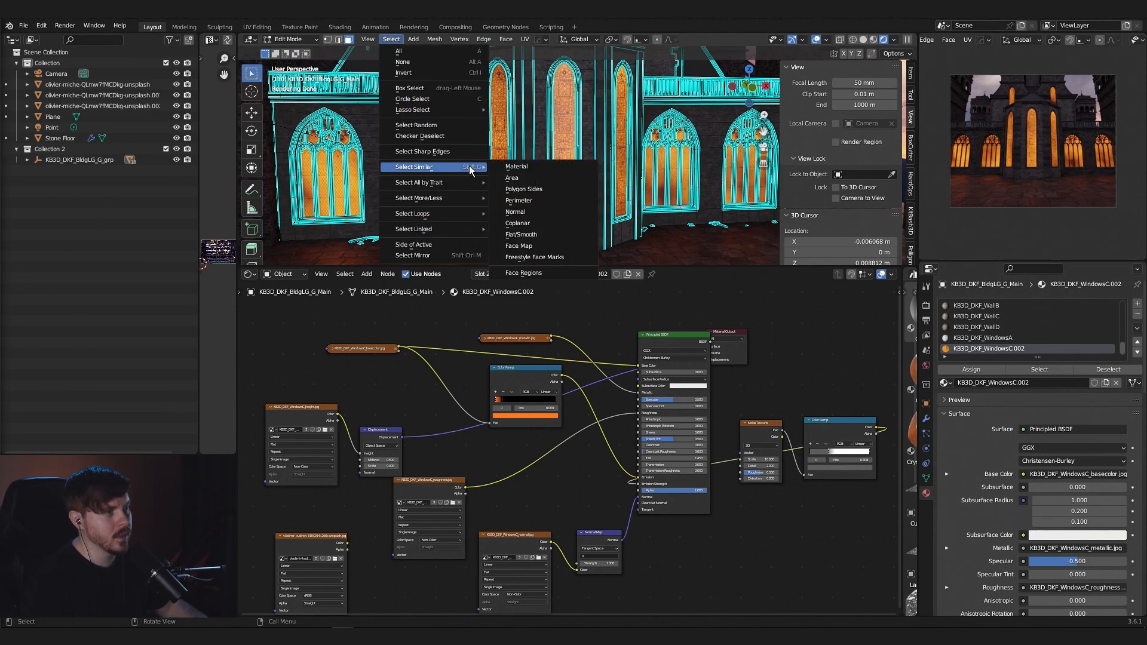
left_click(528, 168)
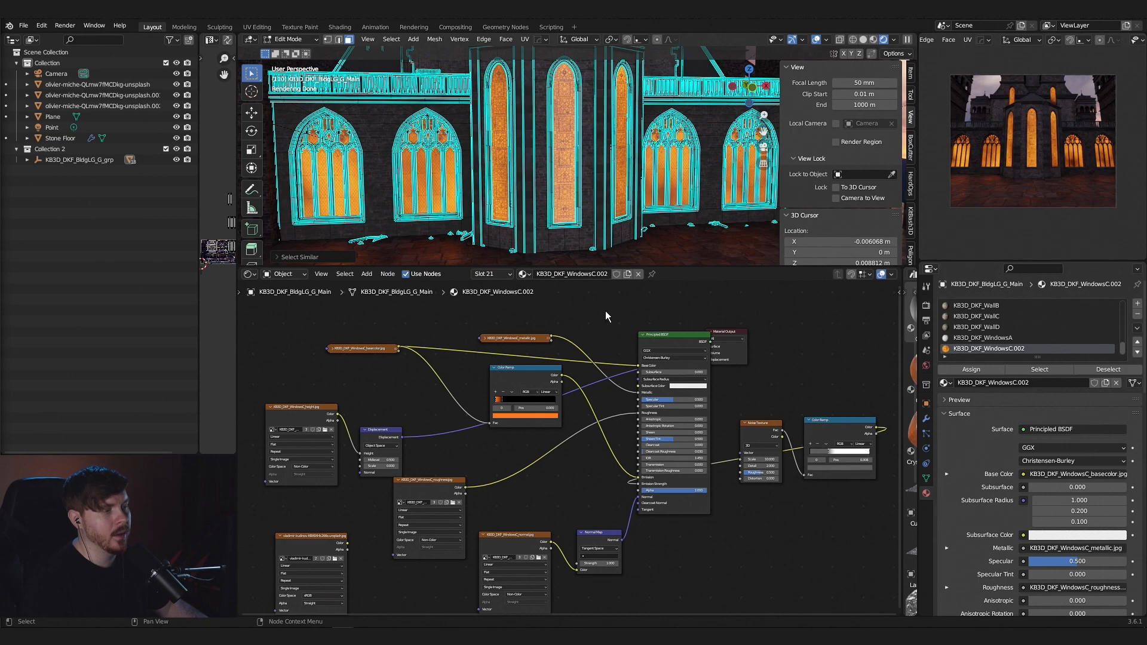
- Make a separate copy of the window material and connect the city photo texture's color to Base Color and Emission
left_click(628, 274)
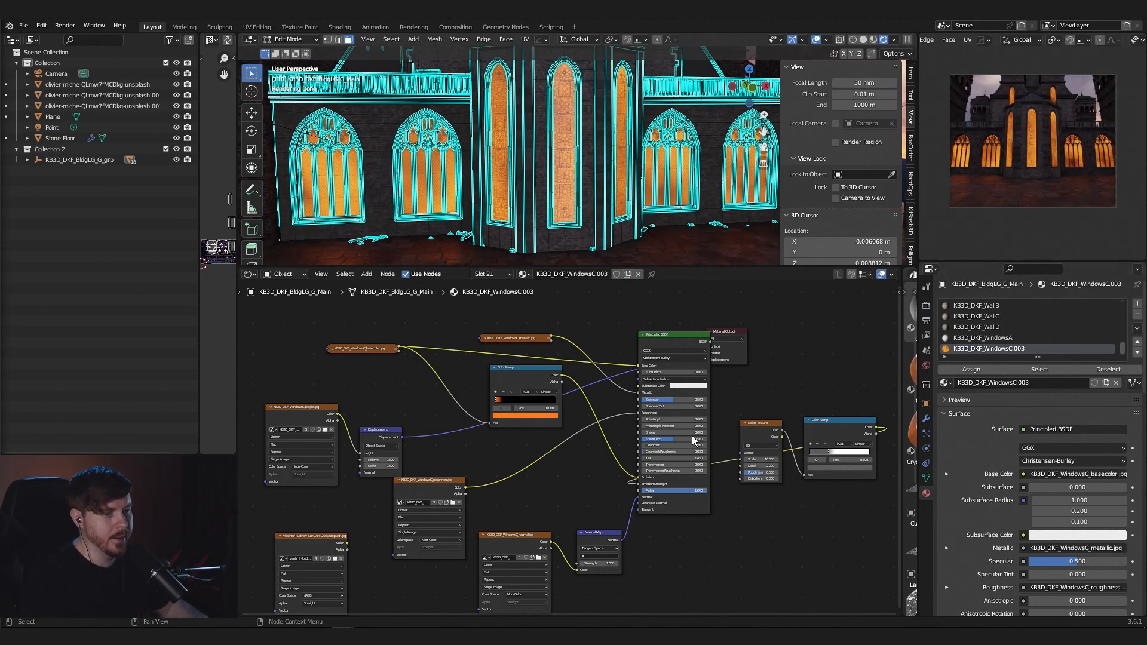
left_click_drag(347, 543, 640, 366)
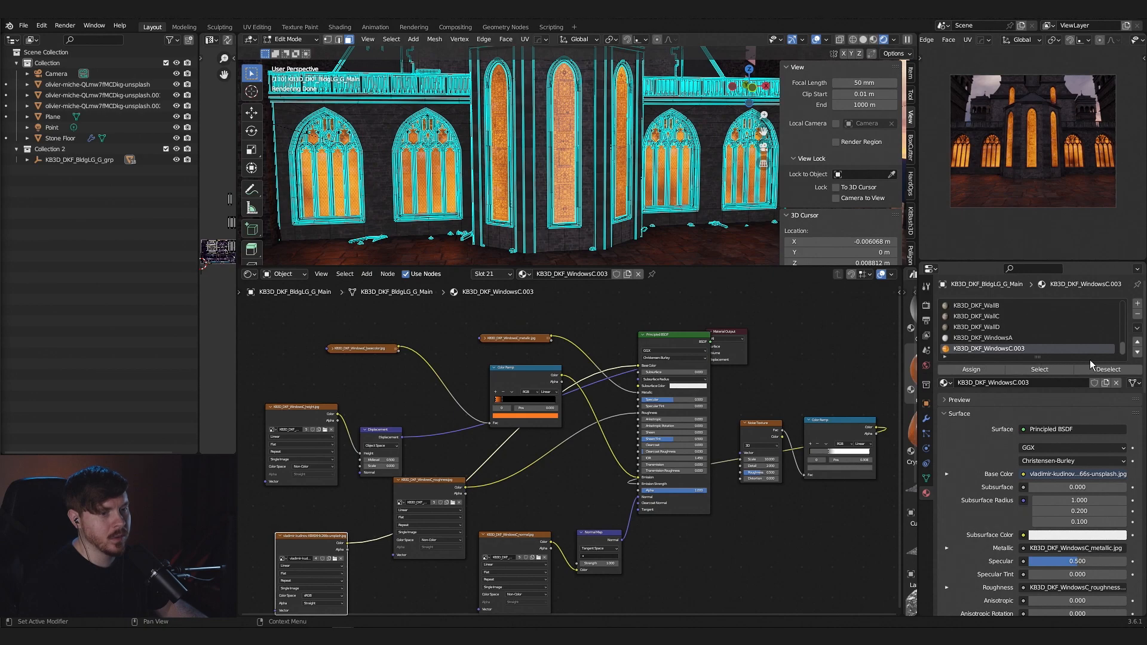
left_click_drag(348, 550, 641, 479)
scroll(735, 203, "down", 4)
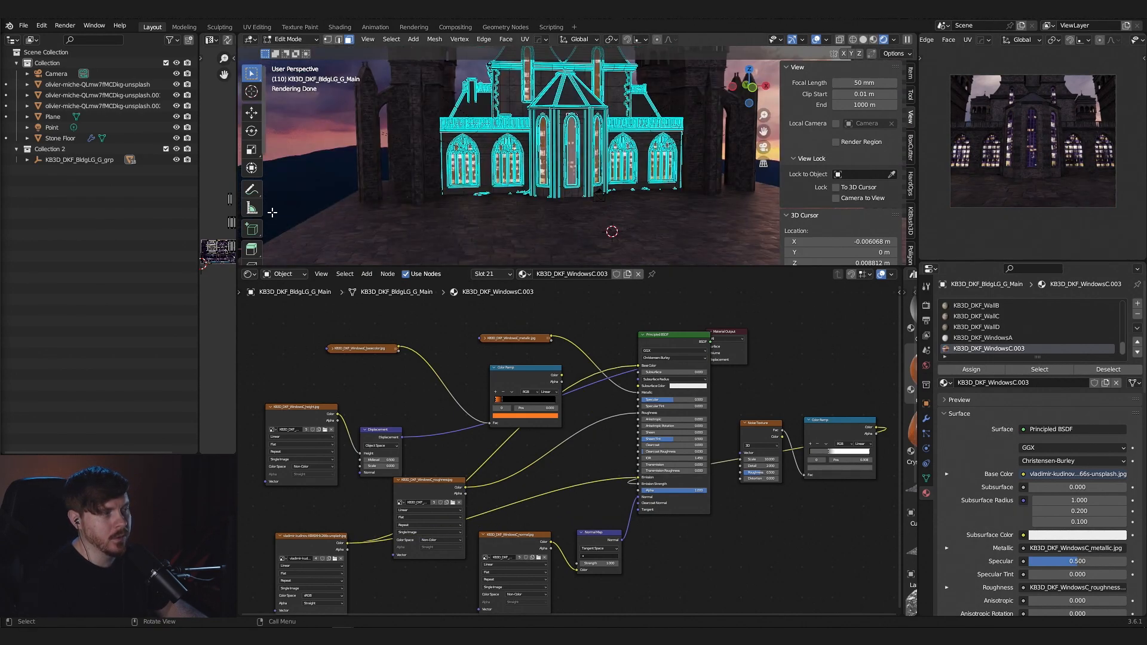
key("Tab")
- Rearrange the window material's nodes so the photo texture sits near the Principled BSDF, with the normal map nodes below it
scroll(607, 218, "up", 5)
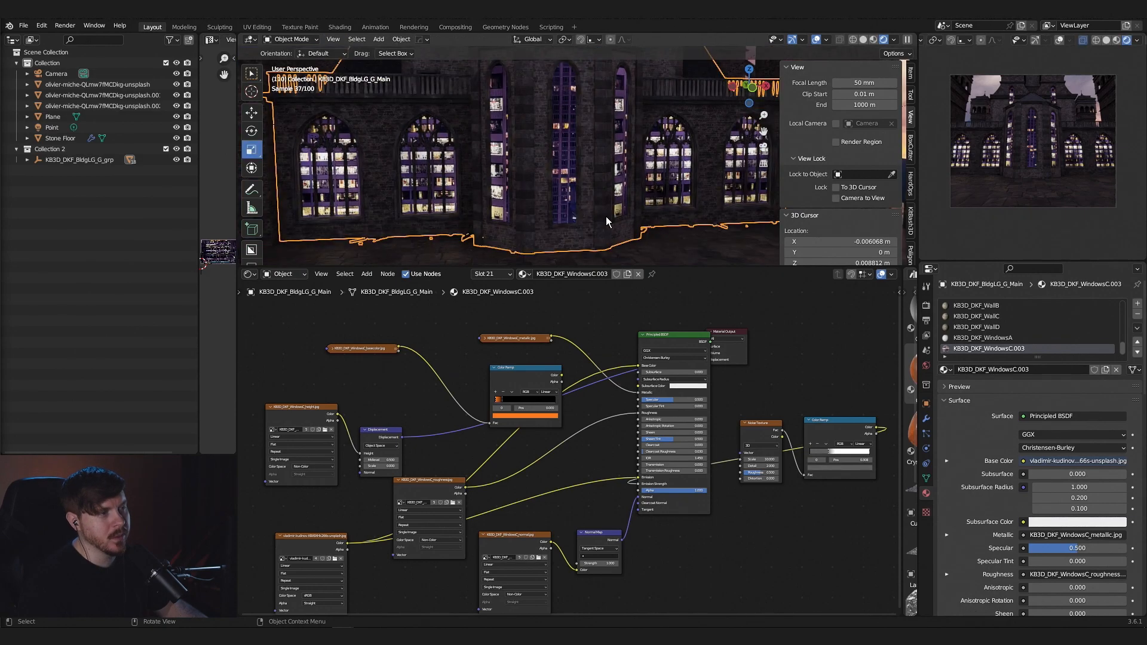
scroll(604, 216, "down", 5)
mouse_move(603, 217)
middle_mouse_down()
mouse_move(648, 203)
mouse_move(618, 214)
middle_mouse_up()
scroll(618, 213, "up", 3)
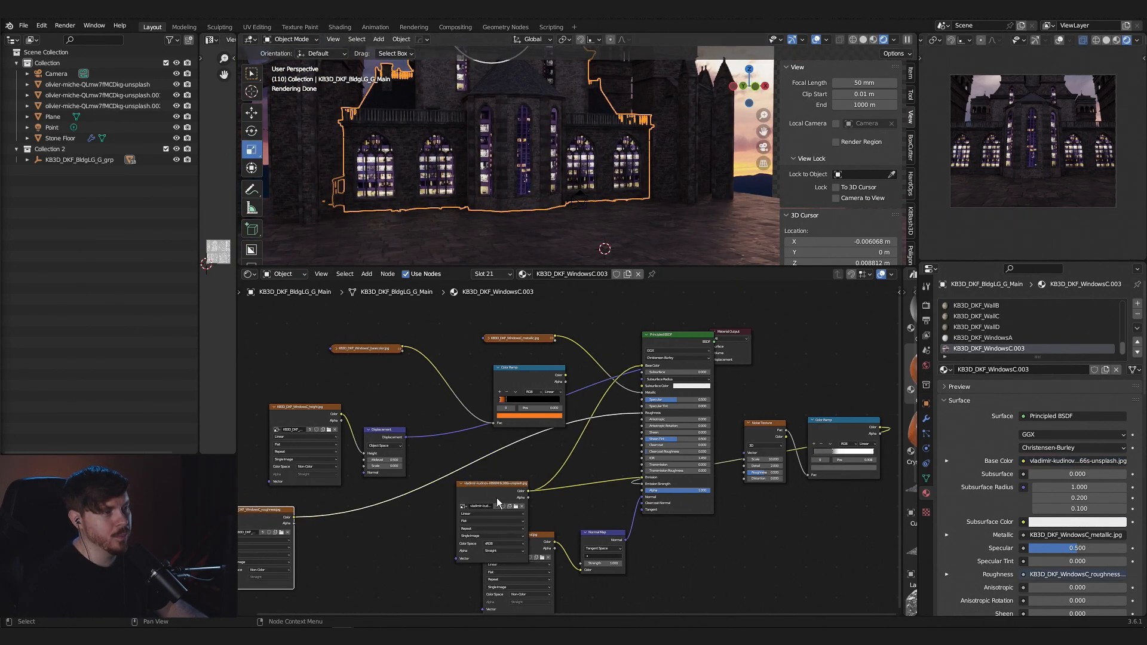
left_click_drag(496, 498, 440, 481)
mouse_move(695, 339)
left_mouse_down()
mouse_move(713, 351)
mouse_move(809, 322)
mouse_move(683, 324)
left_mouse_up()
key("ctrl+z")
left_click_drag(607, 533, 609, 567)
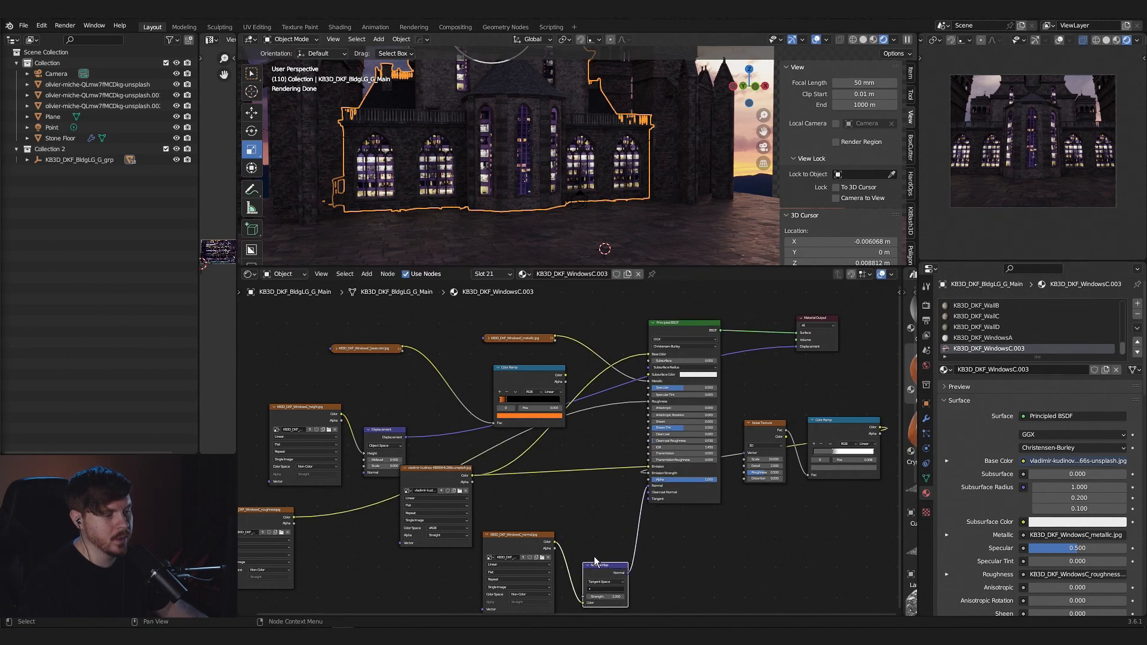
left_click_drag(528, 537, 534, 572)
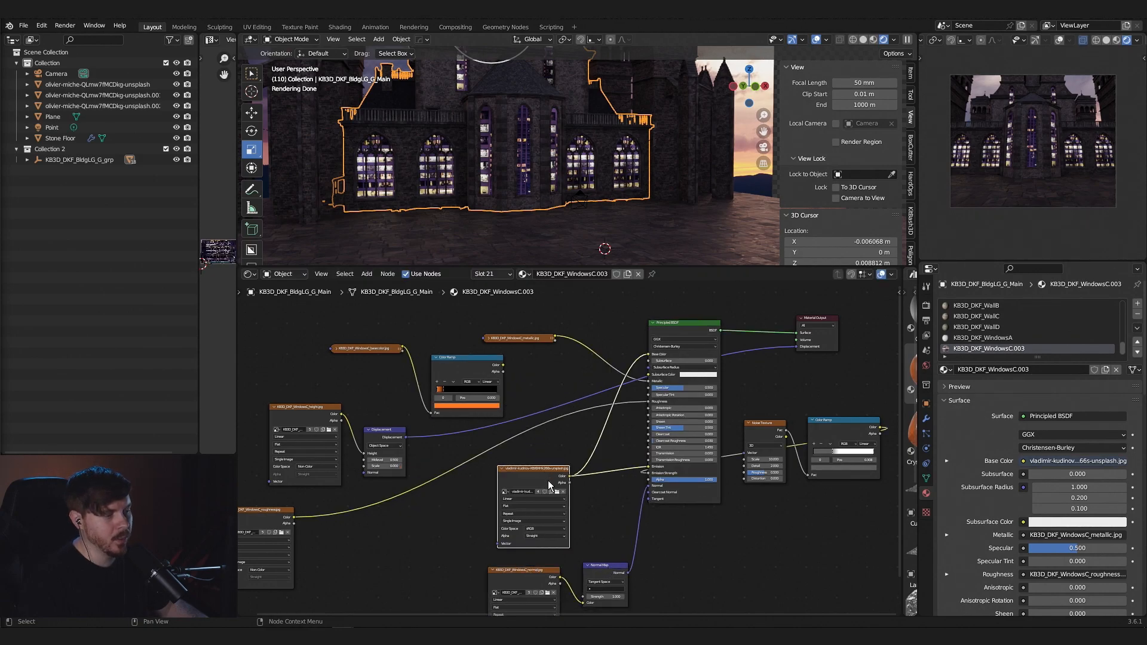
scroll(555, 470, "up", 1)
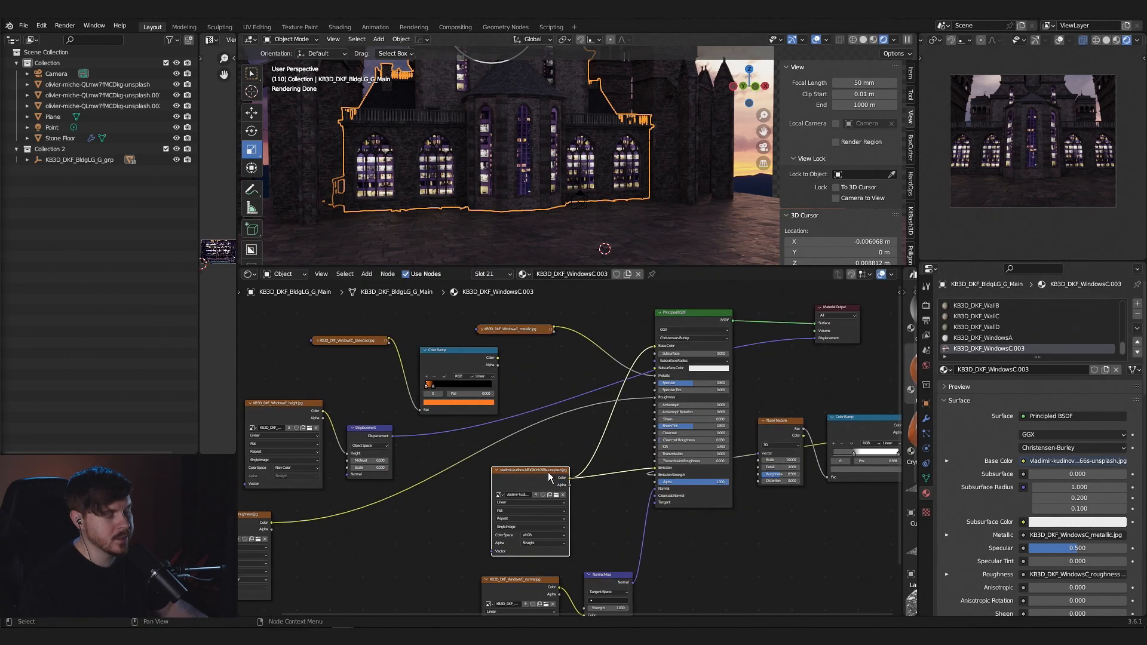
- Disconnect the noise Color Ramp from Emission Strength and raise the strength so the photo texture glows brighter
middle_click_drag(548, 467, 541, 474)
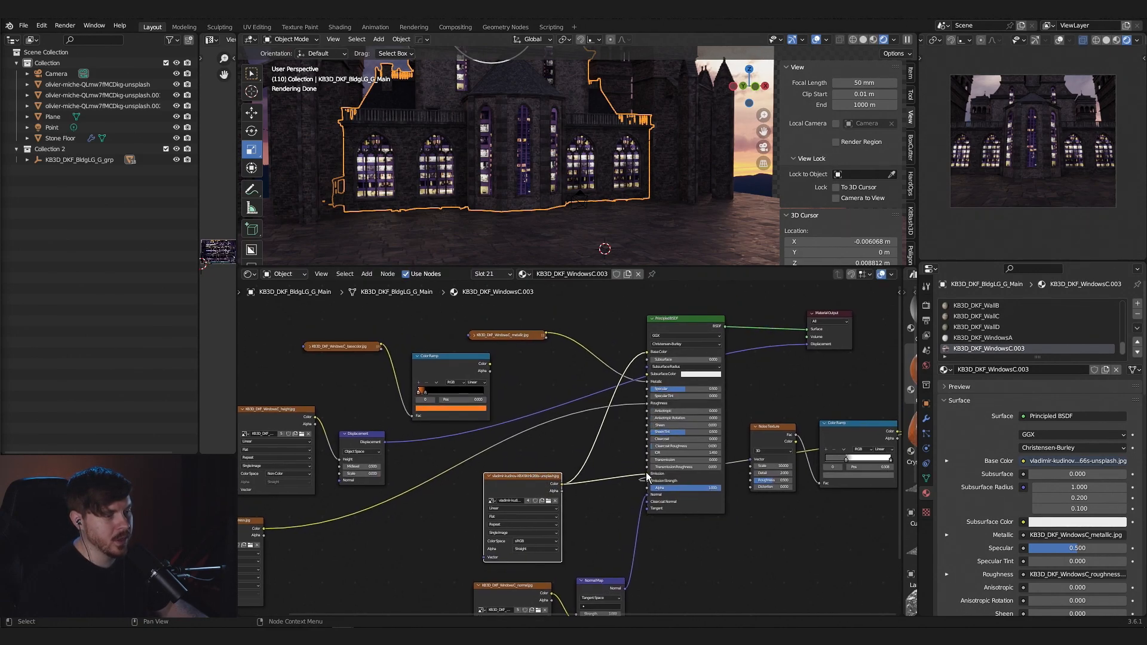
scroll(648, 201, "down", 5)
scroll(592, 219, "up", 6)
middle_click_drag(777, 391, 763, 386)
left_click_drag(633, 476, 795, 423)
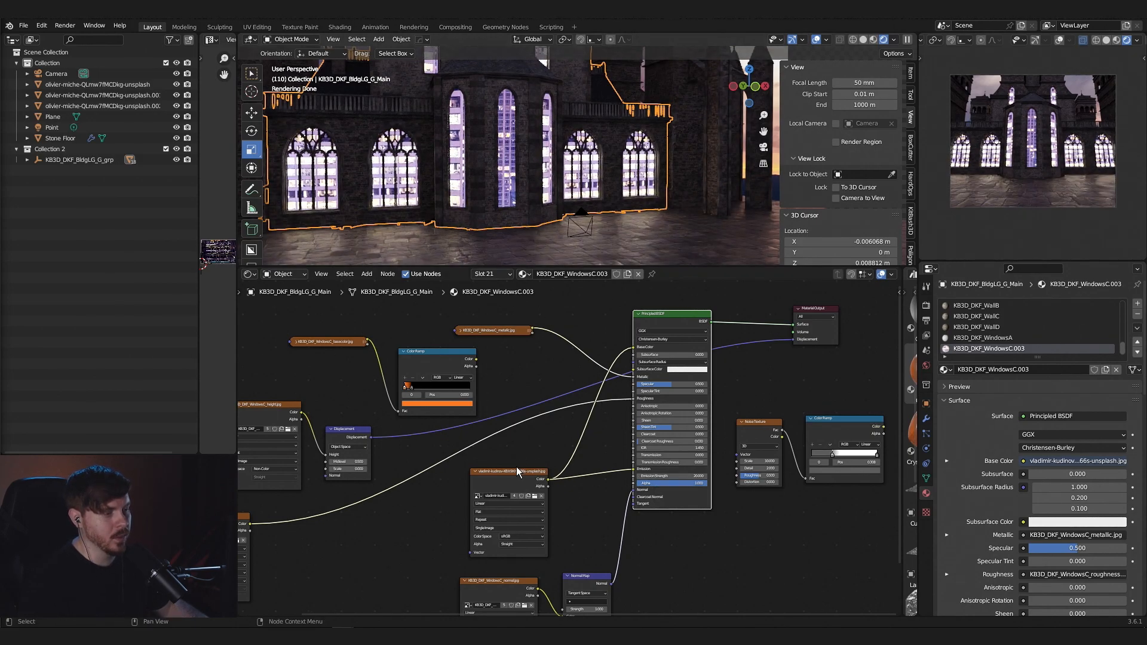
- Add a Color Ramp between the city photo texture and the Principled BSDF's Emission input
left_click_drag(522, 472, 493, 475)
key("shift+a")
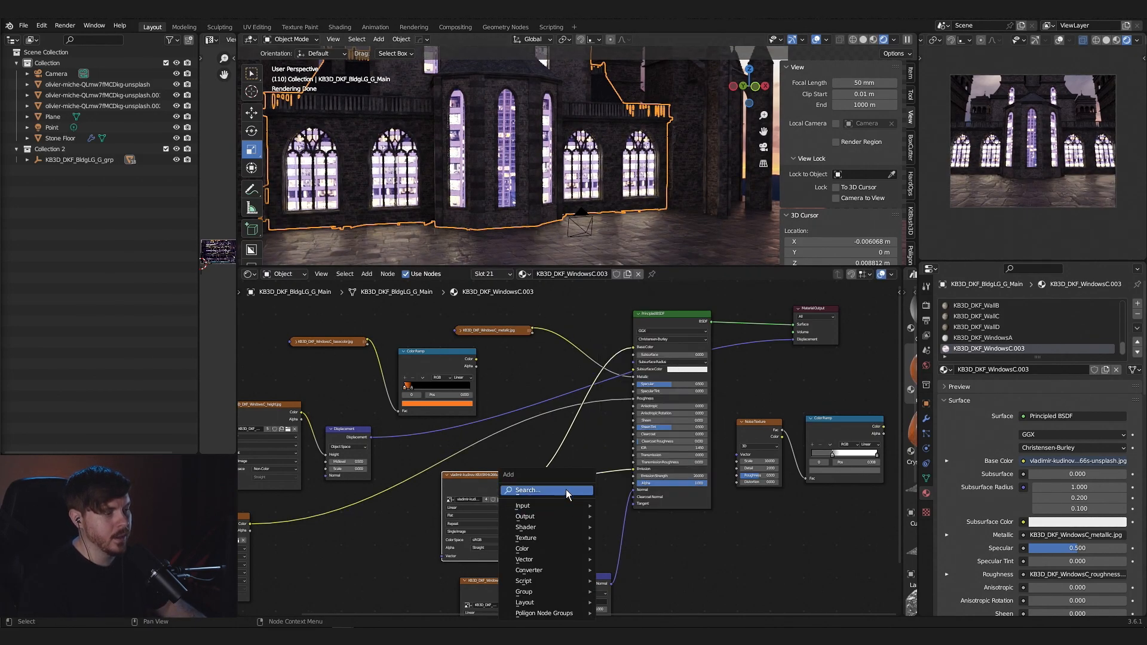
left_click(569, 491)
key("Down")
key("Down")
key("Return")
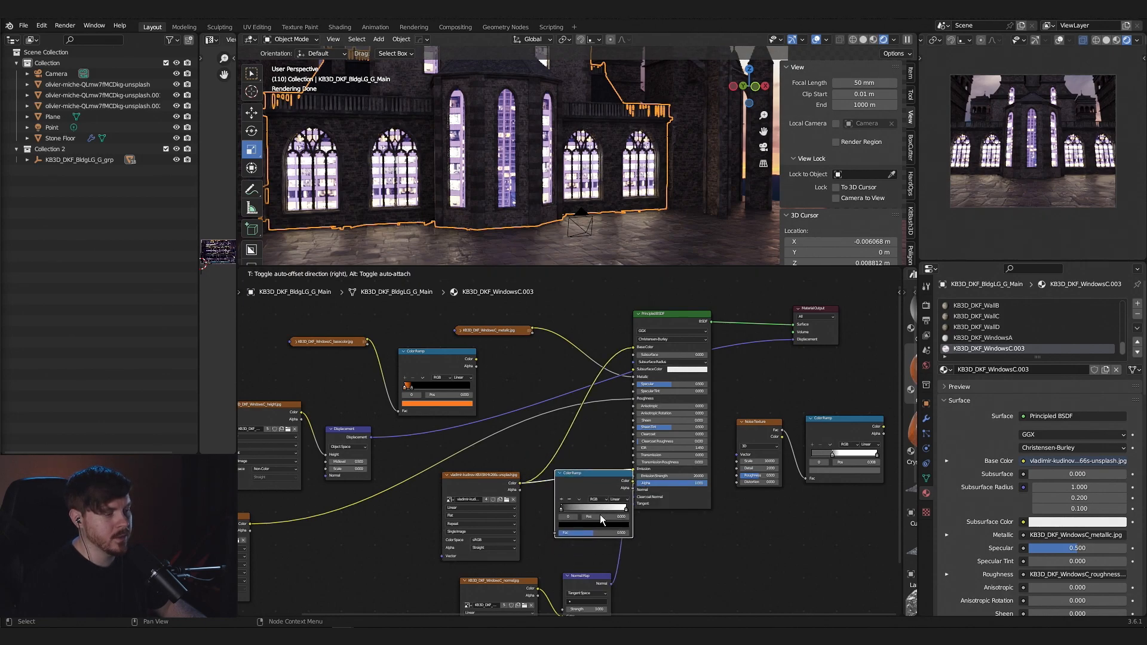
left_click(601, 515)
- Move the new Color Ramp's black stop inward to increase contrast and change its white stop to warm orange
left_click_drag(562, 509, 588, 512)
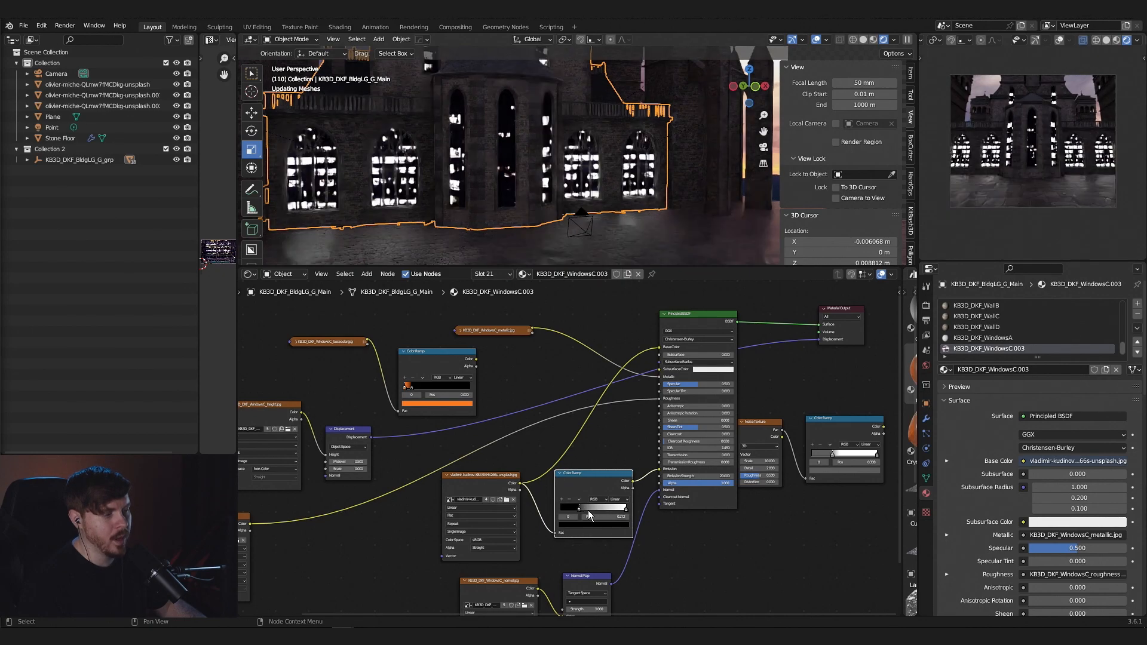
middle_click_drag(593, 509, 603, 471)
left_click(636, 474)
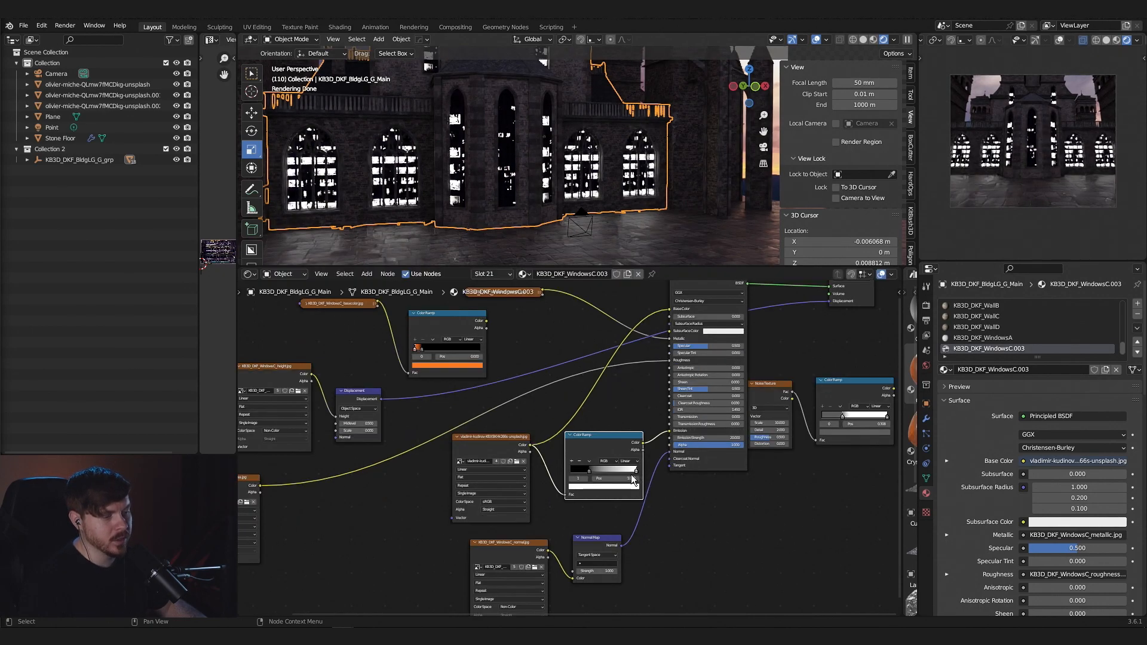
left_click(604, 487)
left_click_drag(597, 416, 594, 427)
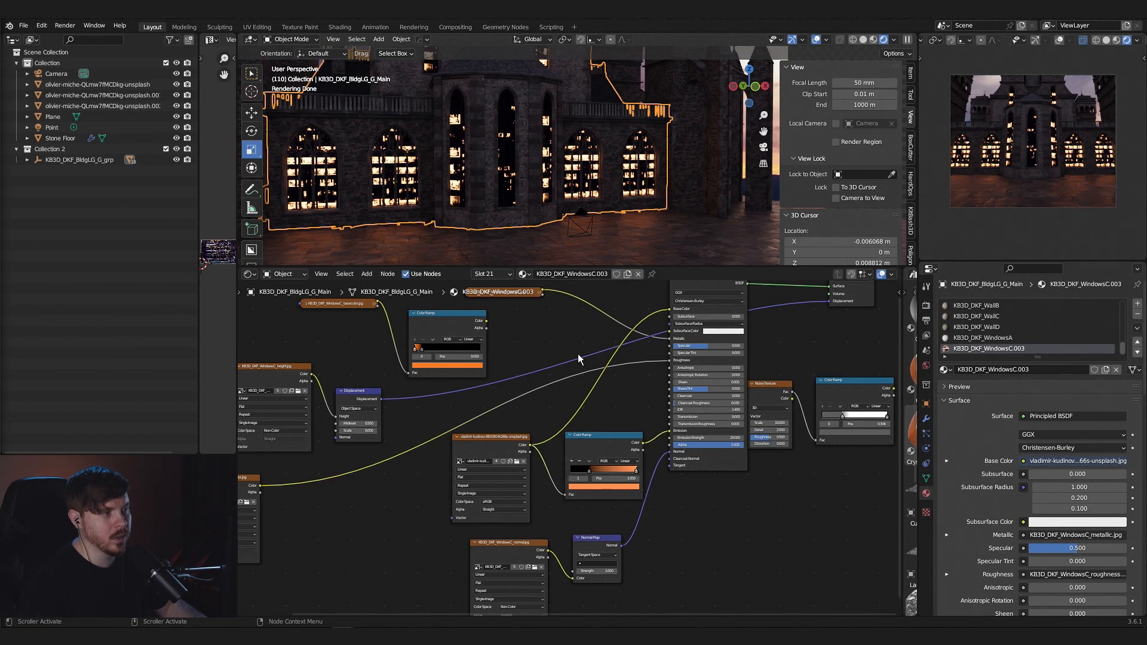
- Examine the castle's lit windows from afar against the sunset, with the building deselected
scroll(609, 206, "down", 5)
scroll(608, 205, "down", 2)
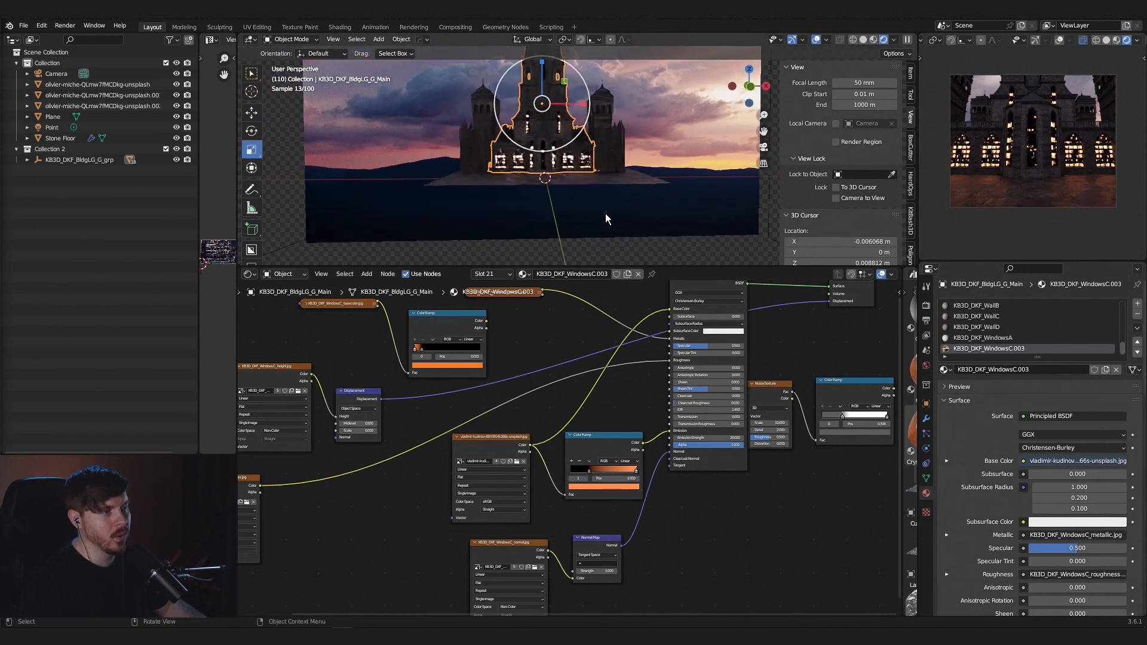
left_click(671, 202)
left_click(773, 199)
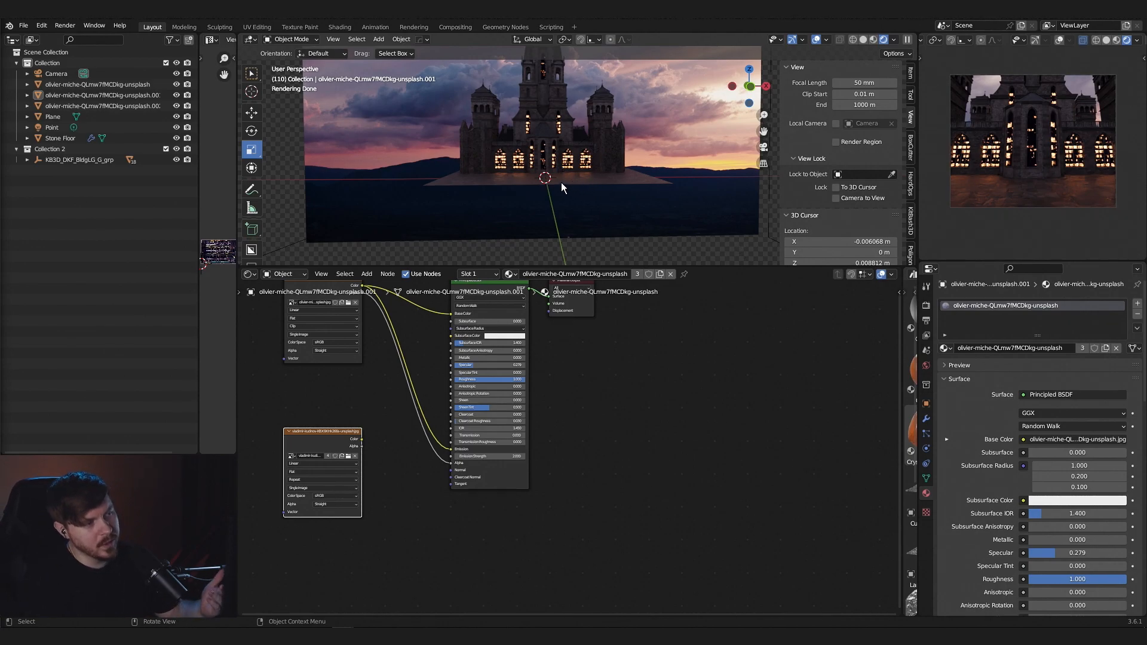
scroll(561, 181, "up", 2)
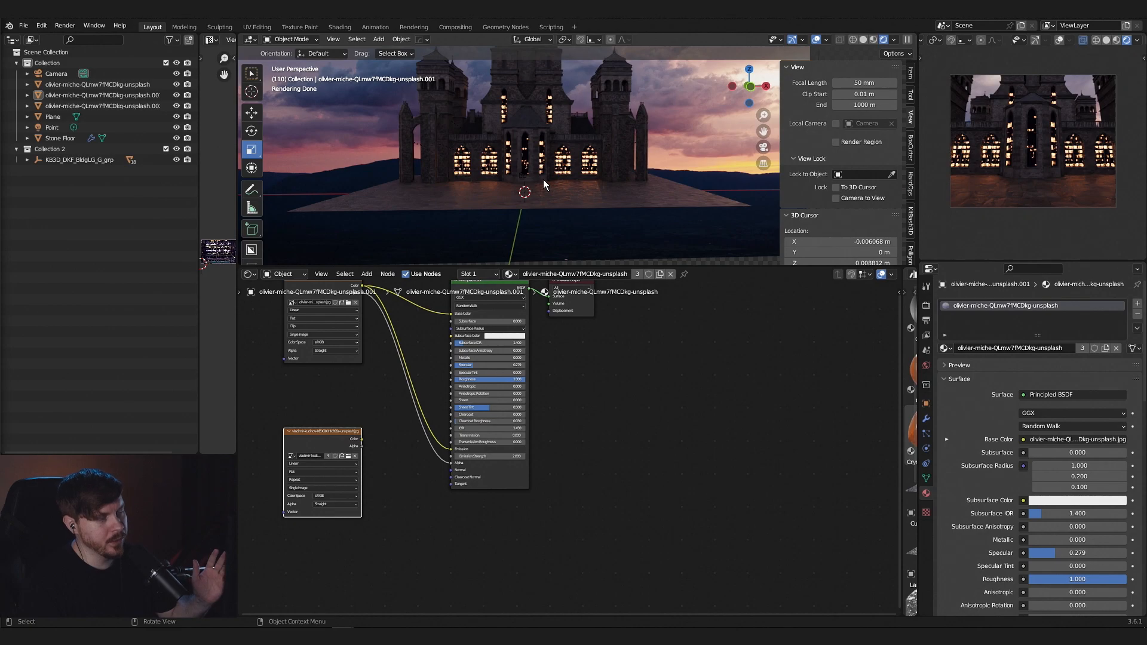
scroll(544, 179, "up", 2)
- Enter Edit Mode on the main building and reselect every face that uses the glowing window material
left_click(561, 188)
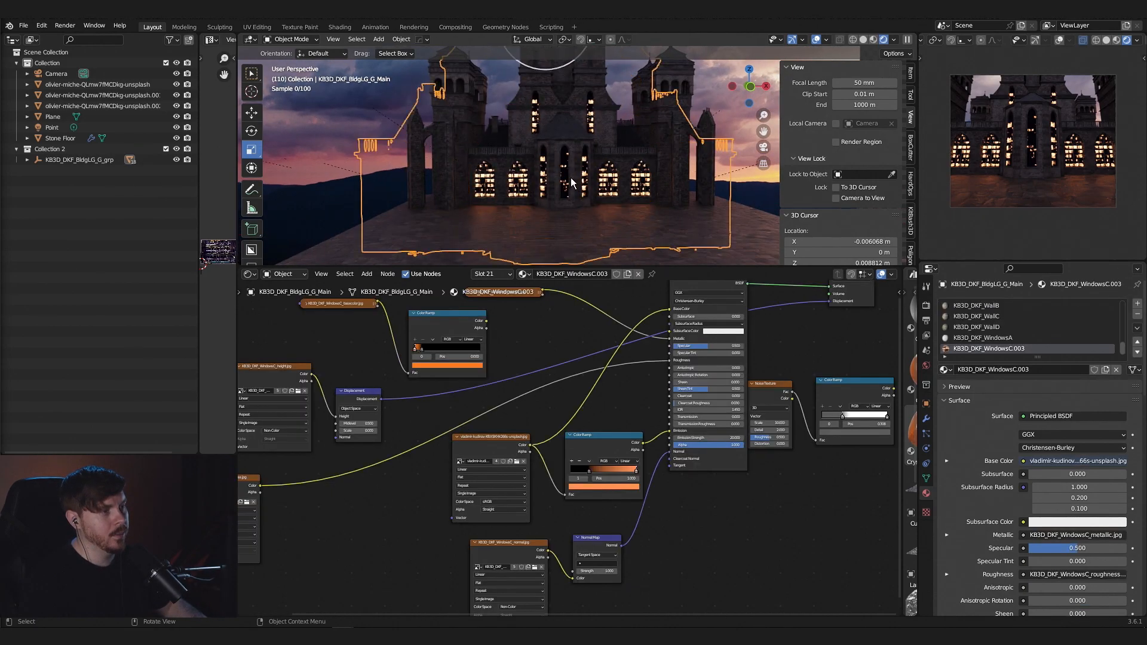
scroll(556, 191, "up", 2)
key("Tab")
key("shift+g")
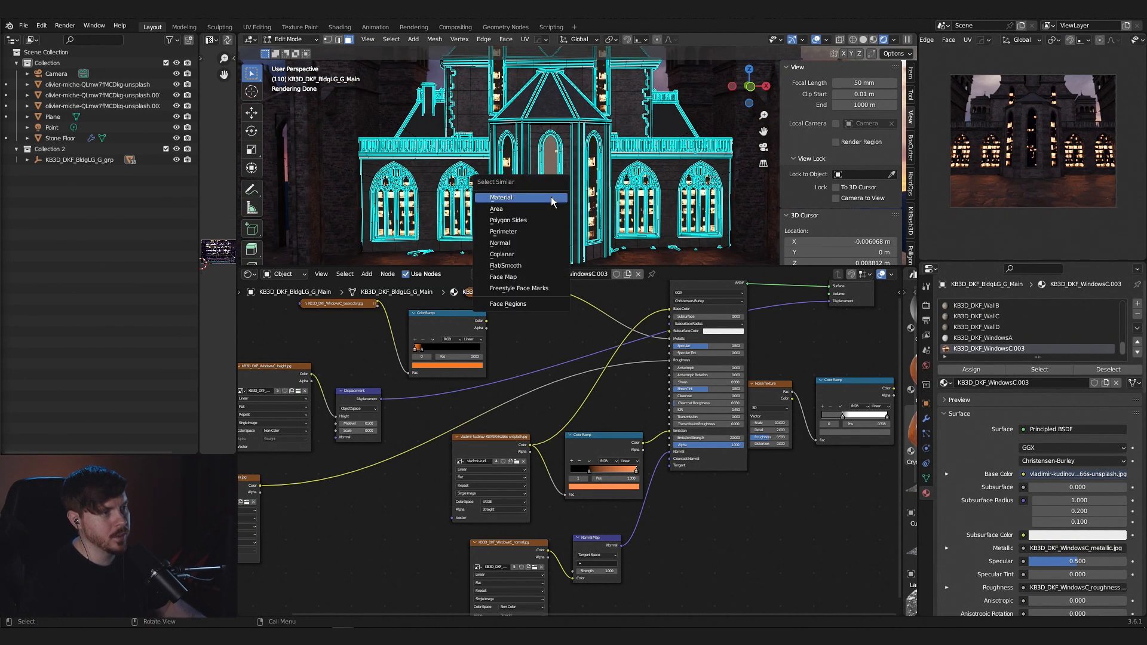
left_click(553, 202)
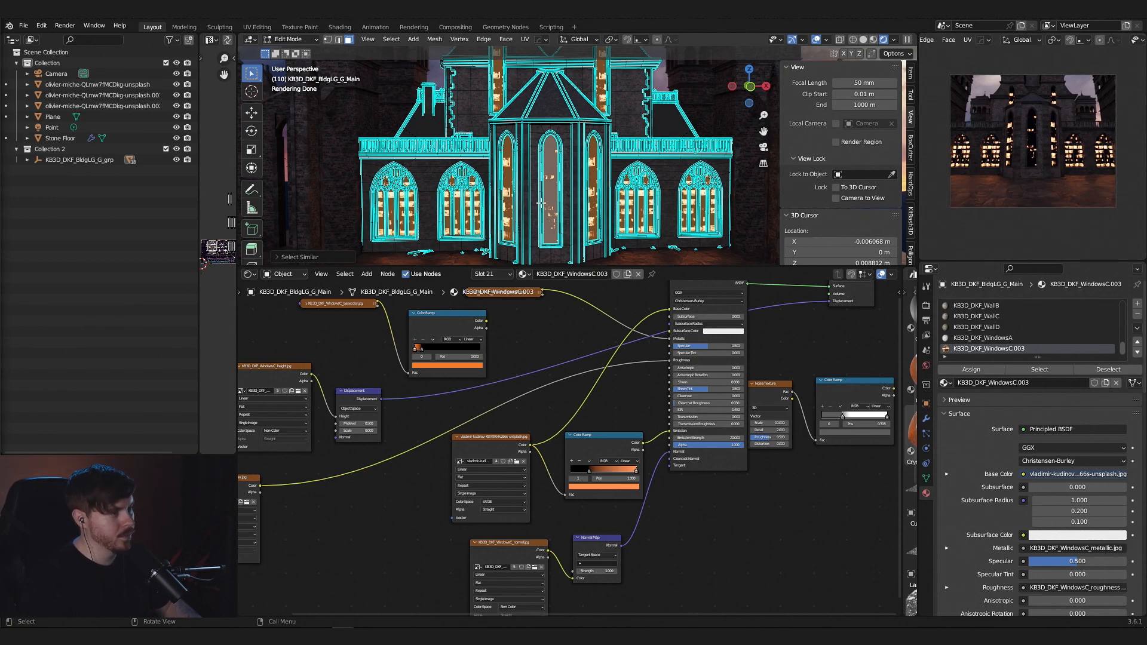
- Re-unwrap the selected window faces, scale their UVs up about 3.9 times and return to Object Mode
key("u")
left_click(540, 202)
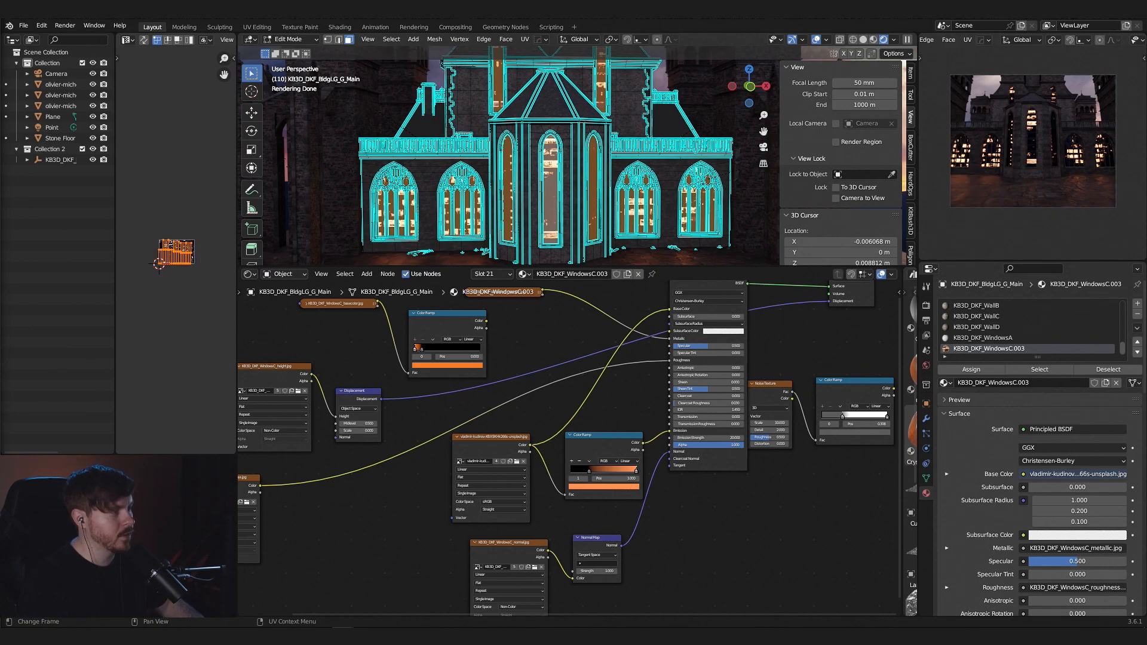
key("s")
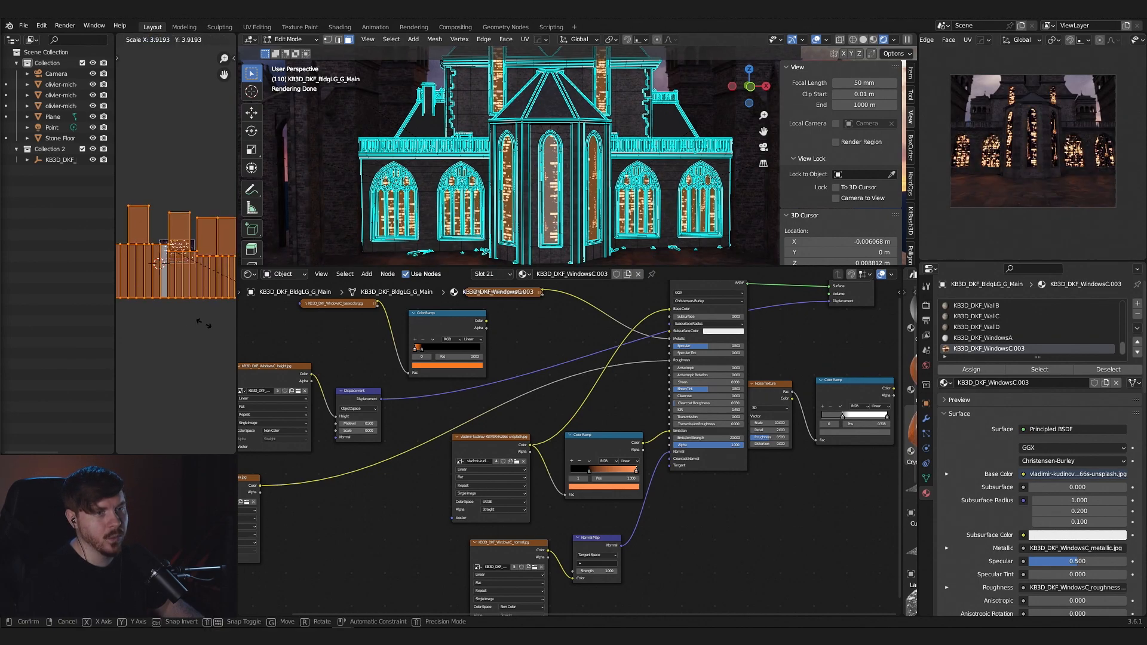
left_click(203, 324)
scroll(734, 232, "down", 6)
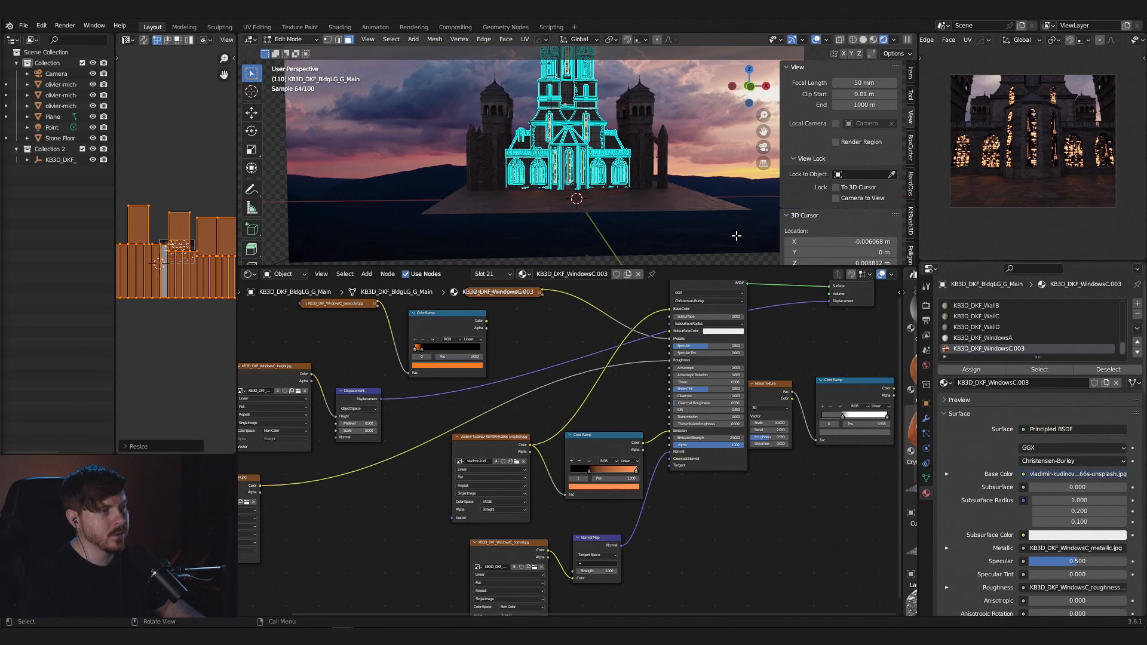
key("Tab")
- Replace the Color Ramp before Emission with a Hue/Saturation/Value node and link the city photo's Color to the Principled BSDF's Alpha
scroll(625, 234, "up", 2)
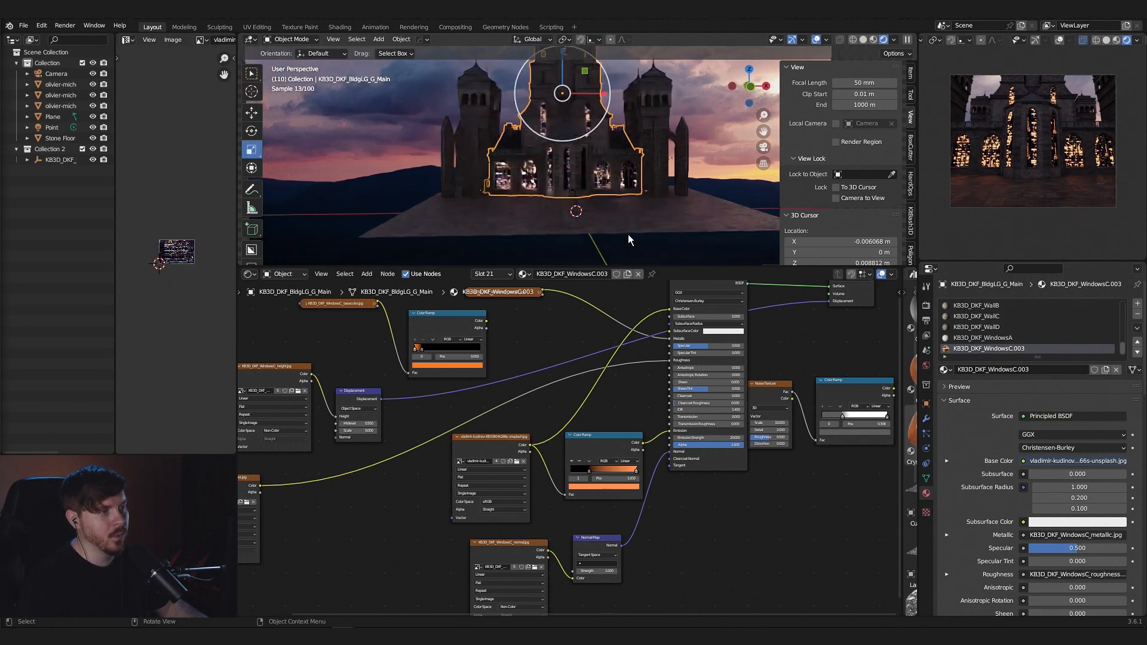
scroll(593, 190, "up", 4)
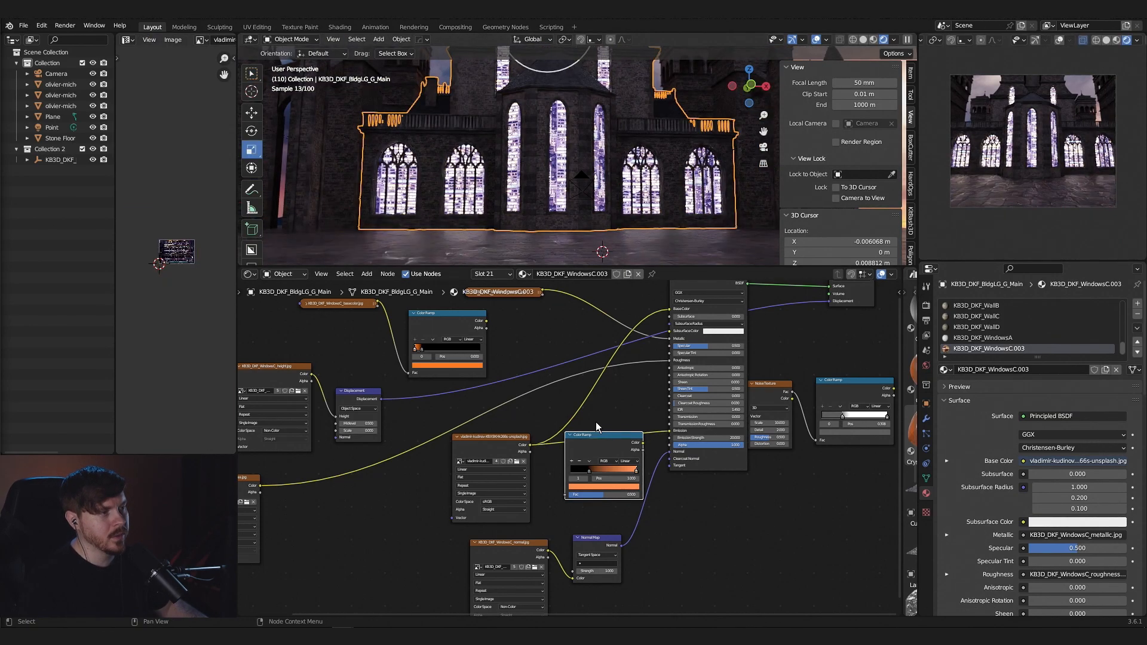
left_click_drag(602, 444, 729, 527, "alt")
left_click_drag(554, 434, 670, 446)
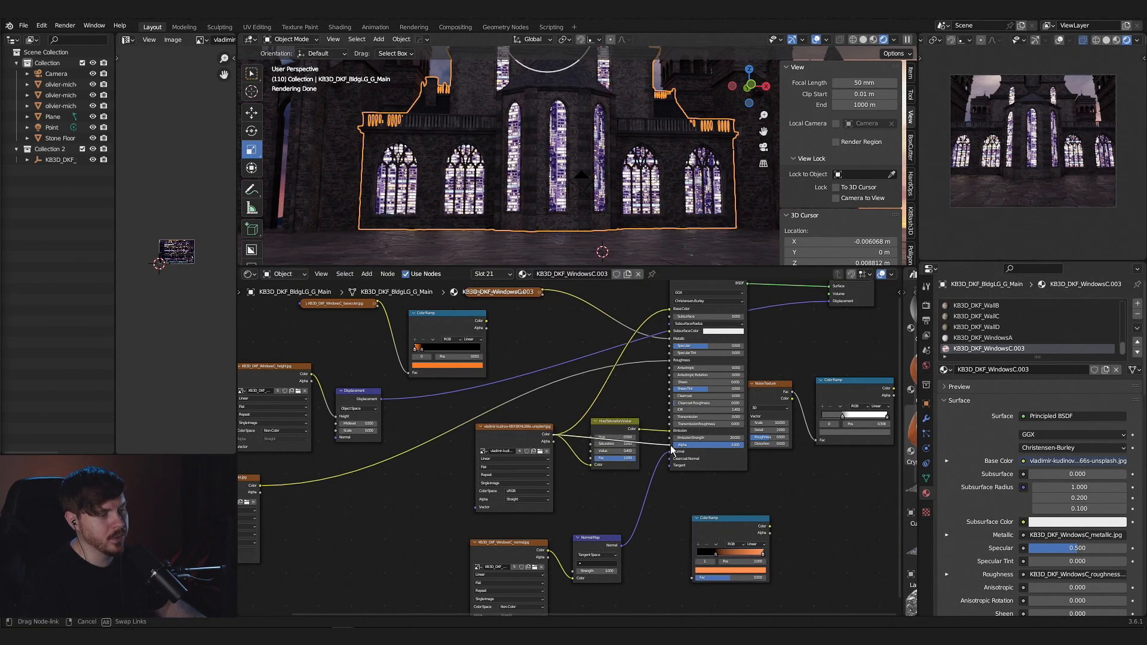
left_click_drag(766, 464, 730, 450)
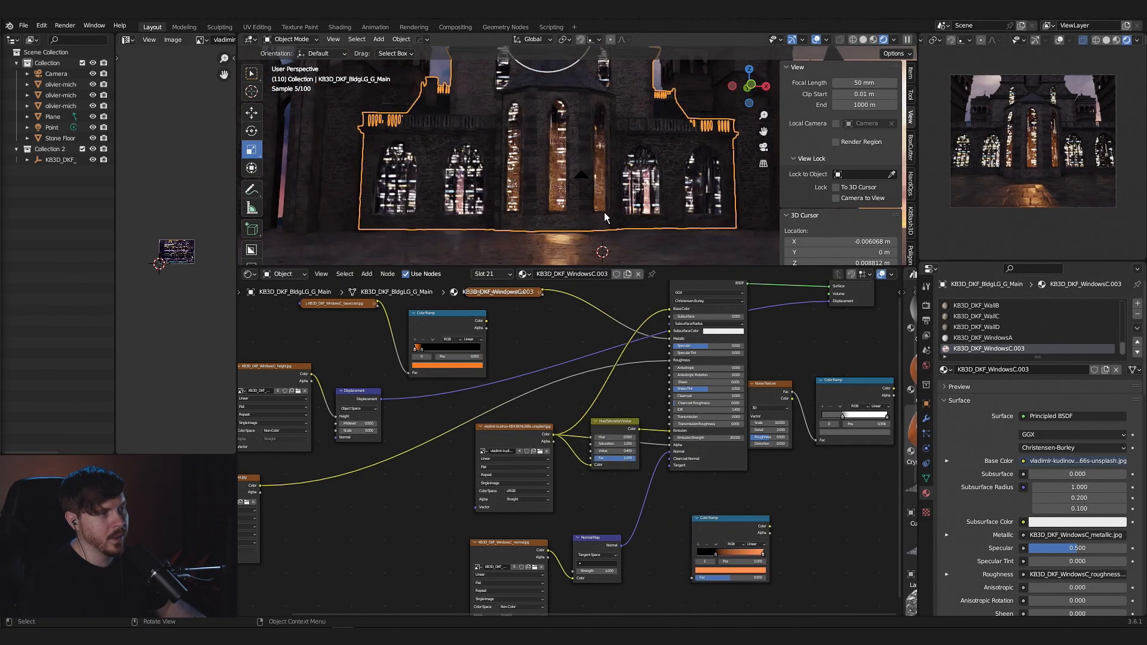
scroll(600, 219, "up", 2)
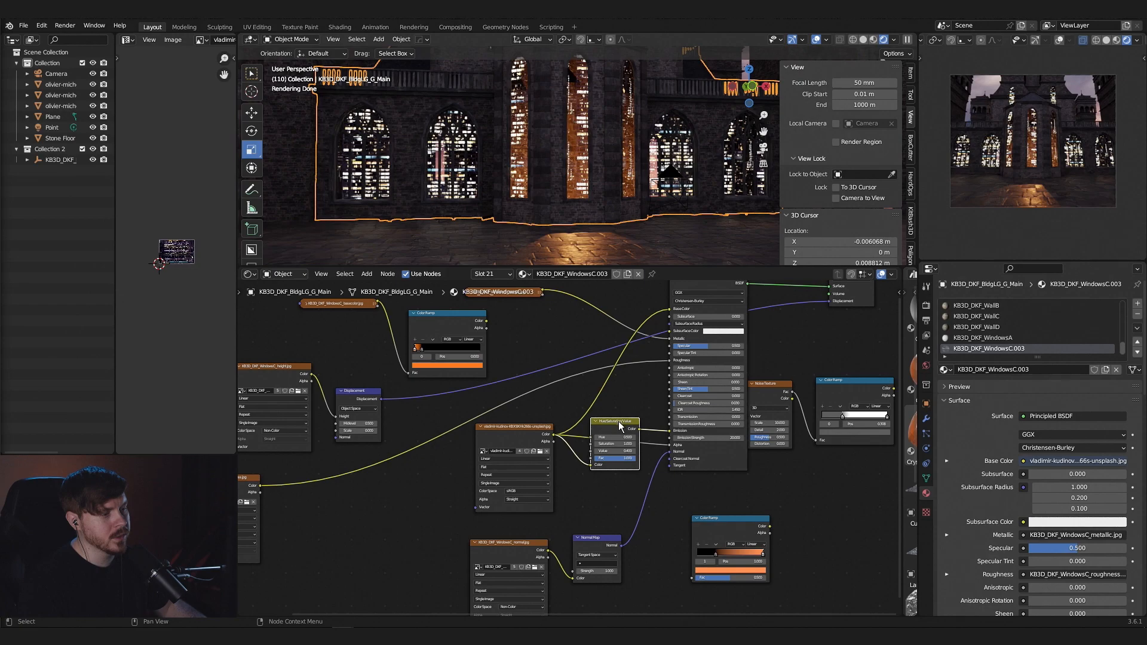
- Connect the city photo's Color directly to Emission and insert the Hue/Saturation/Value node into the link to Alpha
left_click_drag(553, 435, 670, 432)
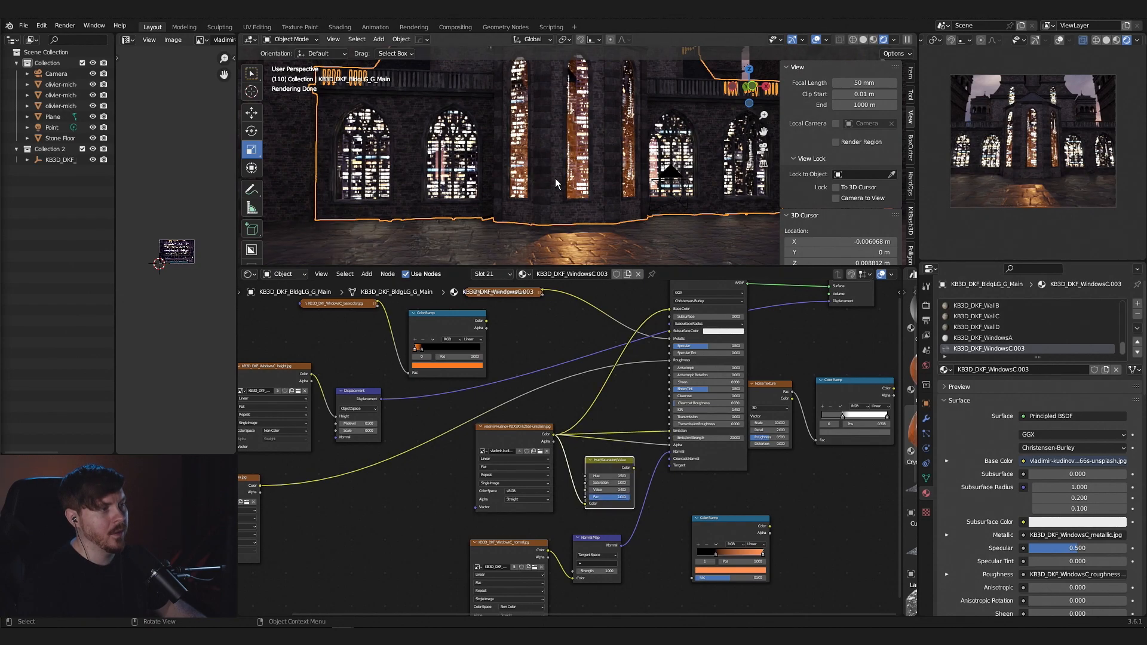
scroll(556, 178, "up", 2)
scroll(601, 187, "up", 2)
scroll(622, 187, "up", 3)
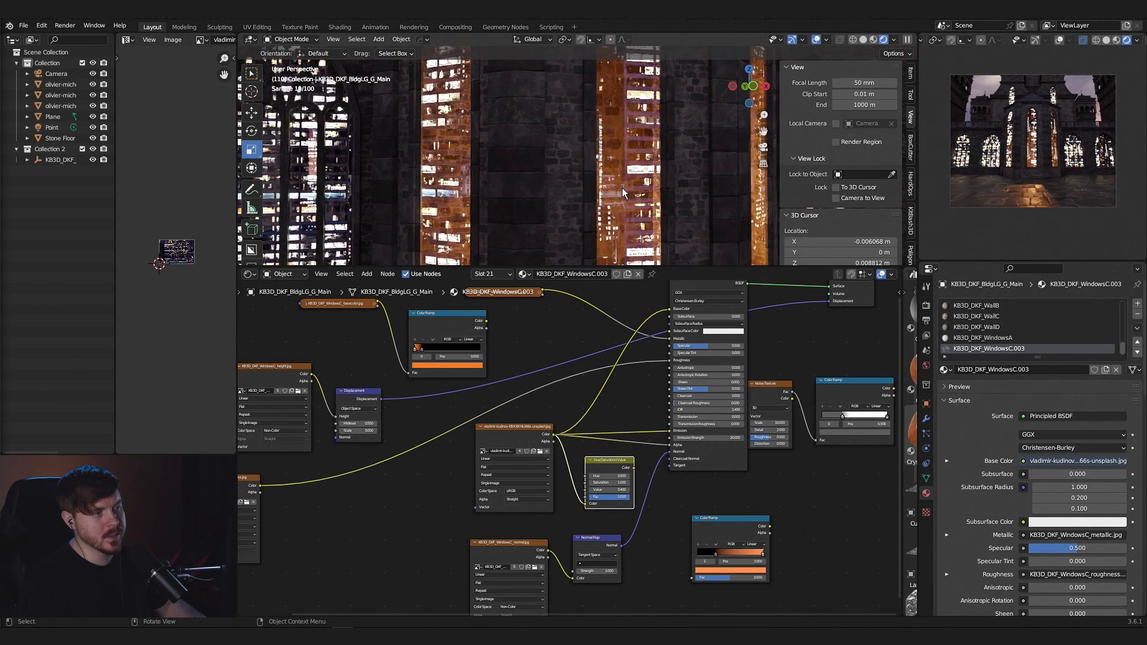
left_click_drag(615, 459, 644, 369)
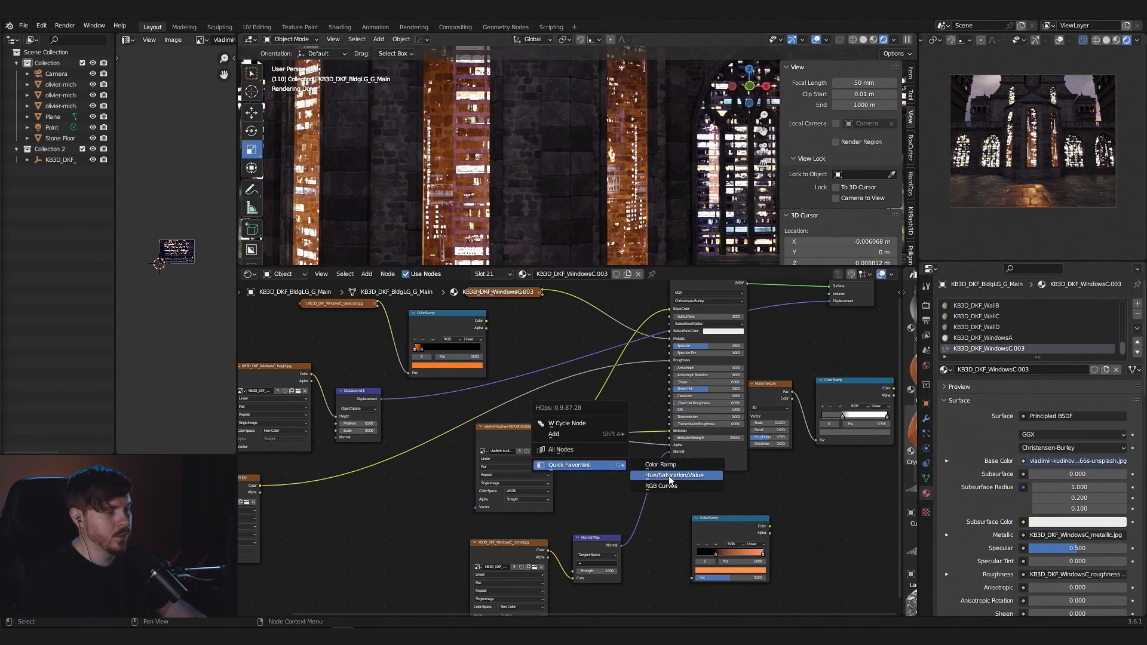
left_click(670, 476)
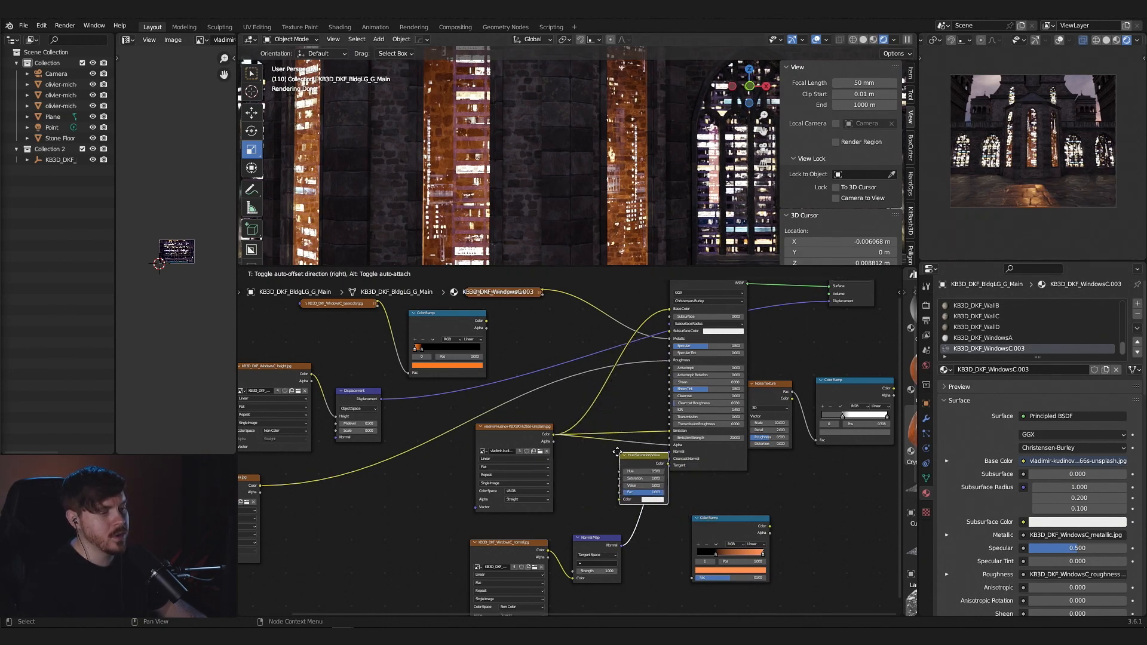
left_click(571, 449)
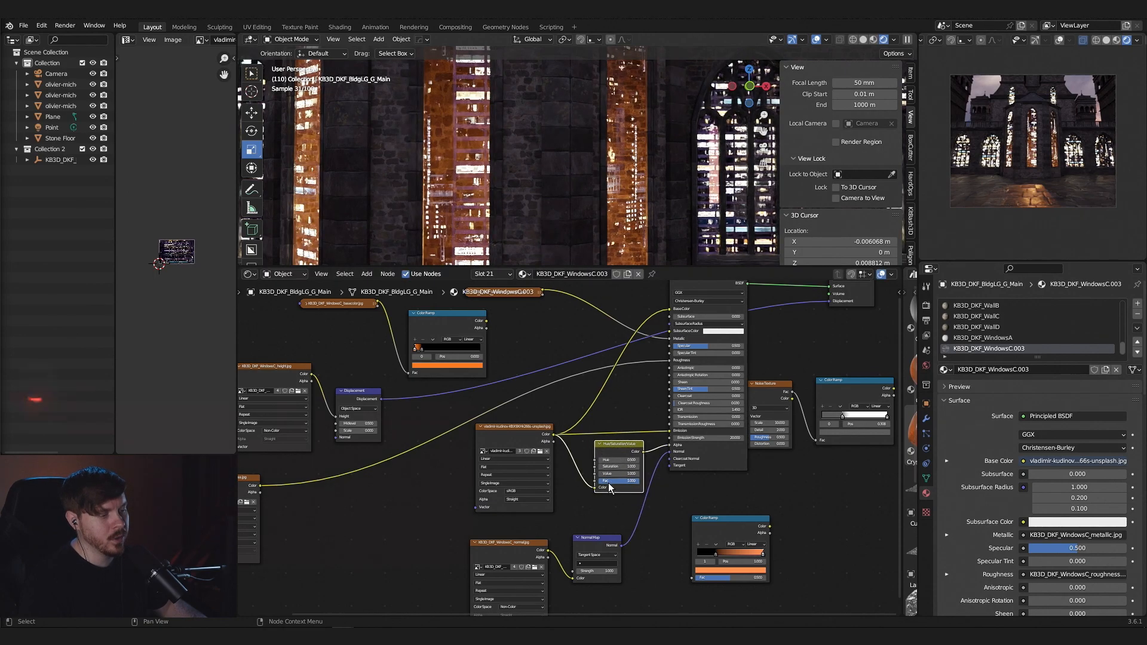
- Lower the Value setting of the Hue/Saturation/Value node that feeds the window material's Alpha
left_click(602, 474)
left_click(601, 474)
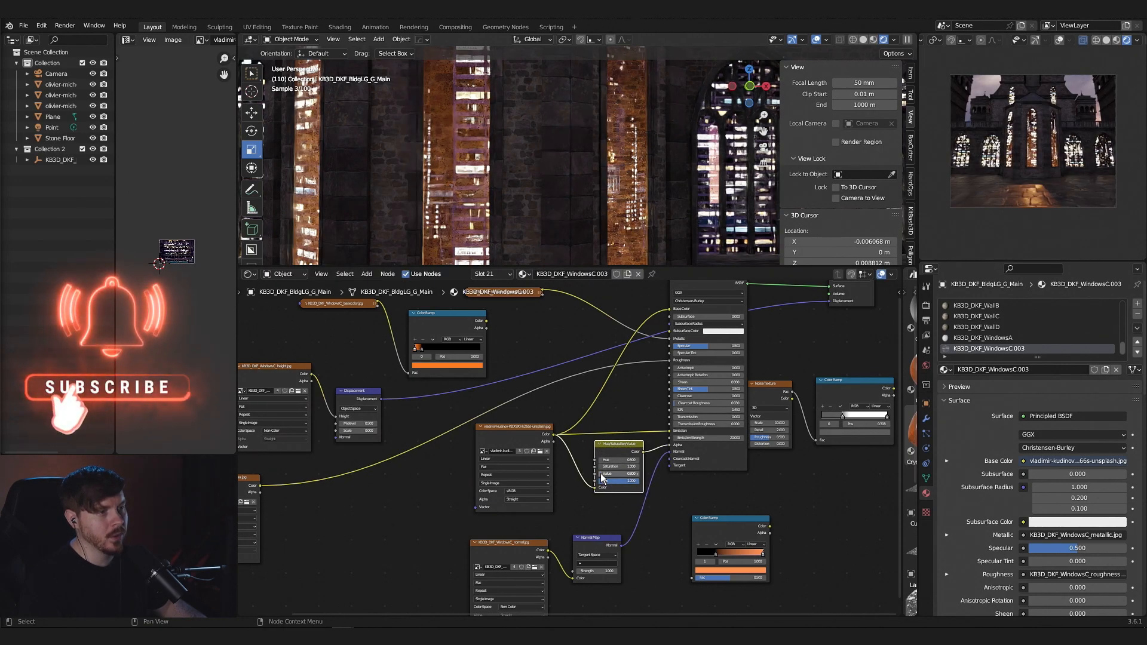
left_click(601, 474)
left_click(601, 474)
left_click(601, 474)
left_click(601, 475)
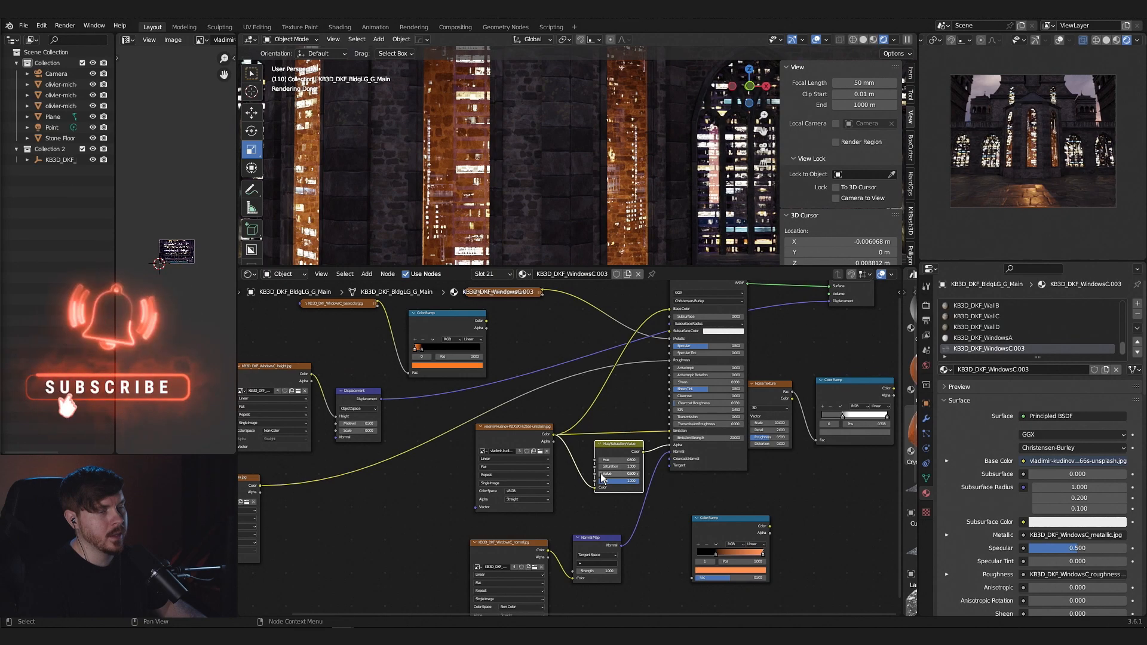
left_click(602, 475)
- Examine the arched side windows up close and the building's whole facade from farther away
scroll(538, 227, "down", 5)
mouse_move(519, 216)
middle_mouse_down()
mouse_move(553, 214)
mouse_move(411, 190)
mouse_move(522, 199)
middle_mouse_up()
scroll(554, 218, "up", 4)
scroll(524, 214, "up", 5)
scroll(431, 189, "down", 6)
scroll(514, 201, "up", 3)
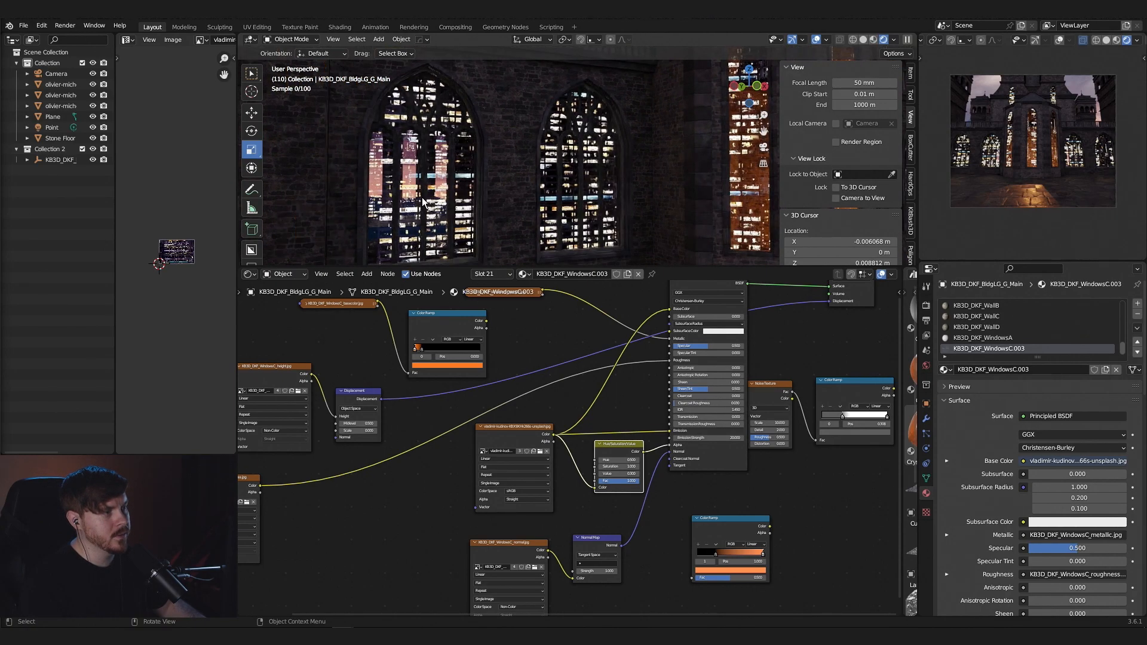
scroll(421, 198, "up", 2)
middle_click_drag(394, 177, 366, 164)
scroll(357, 174, "down", 4)
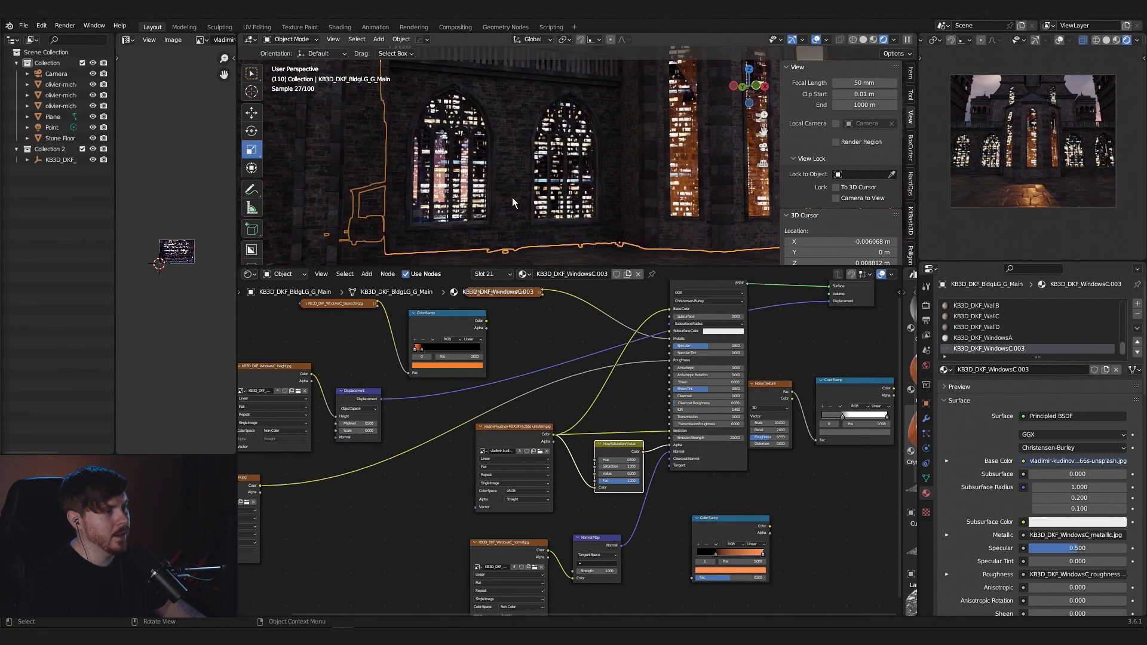
middle_click_drag(568, 200, 539, 201)
scroll(541, 200, "down", 5)
mouse_move(644, 202)
middle_mouse_down()
mouse_move(681, 217)
mouse_move(658, 207)
middle_mouse_up()
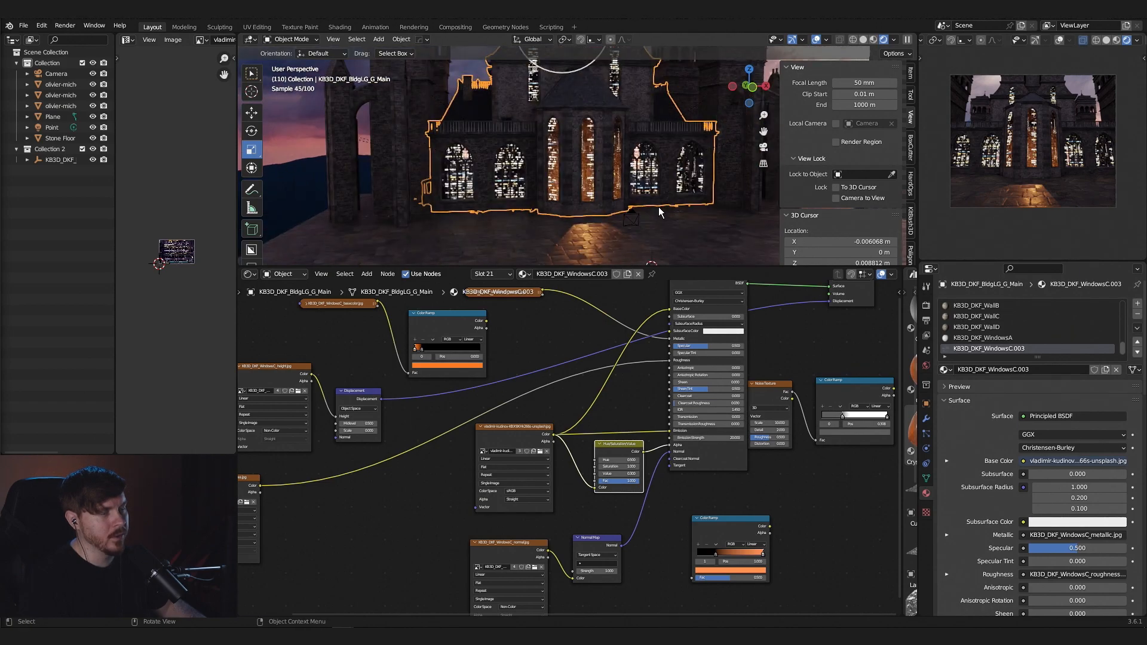
- Scale the window faces' UVs down in Edit Mode so the city photo appears larger, and check the facade in Object Mode
key("Tab")
key("s")
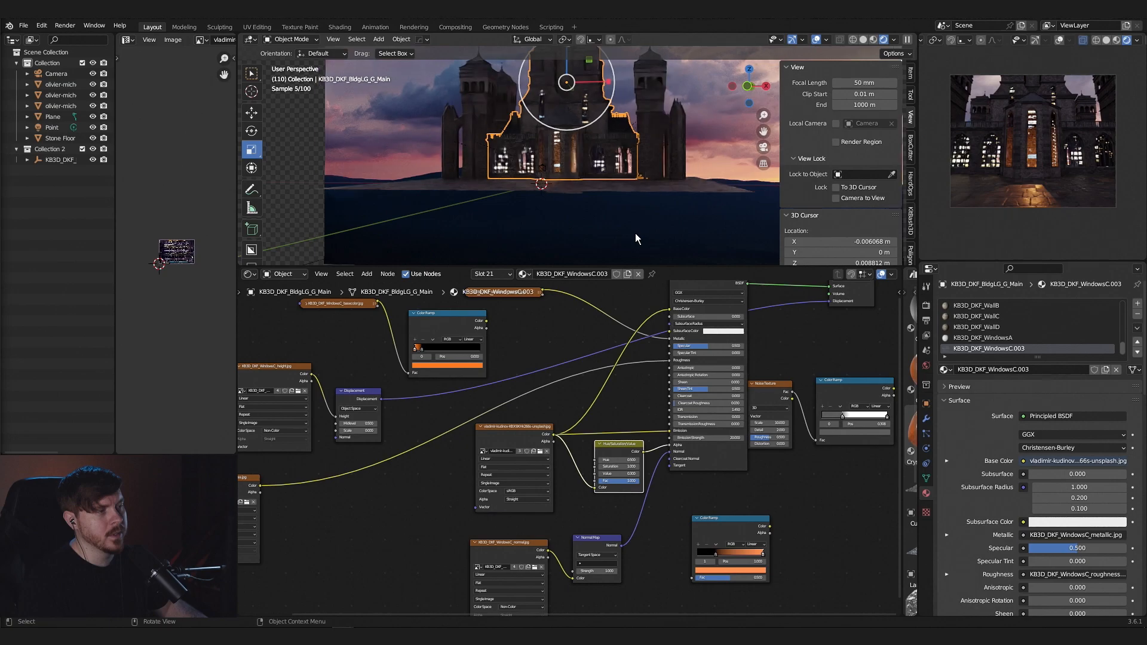
middle_click_drag(631, 235, 603, 234)
scroll(622, 241, "up", 3)
middle_click_drag(596, 234, 633, 242)
scroll(633, 241, "down", 3)
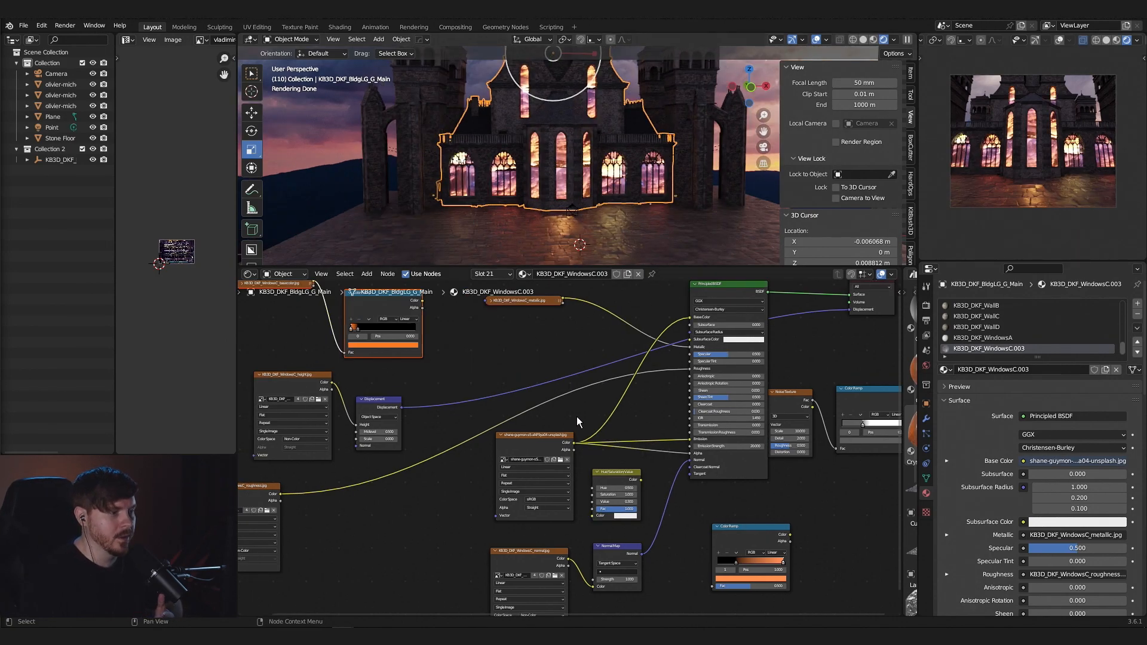
scroll(578, 208, "up", 4)
scroll(578, 206, "down", 4)
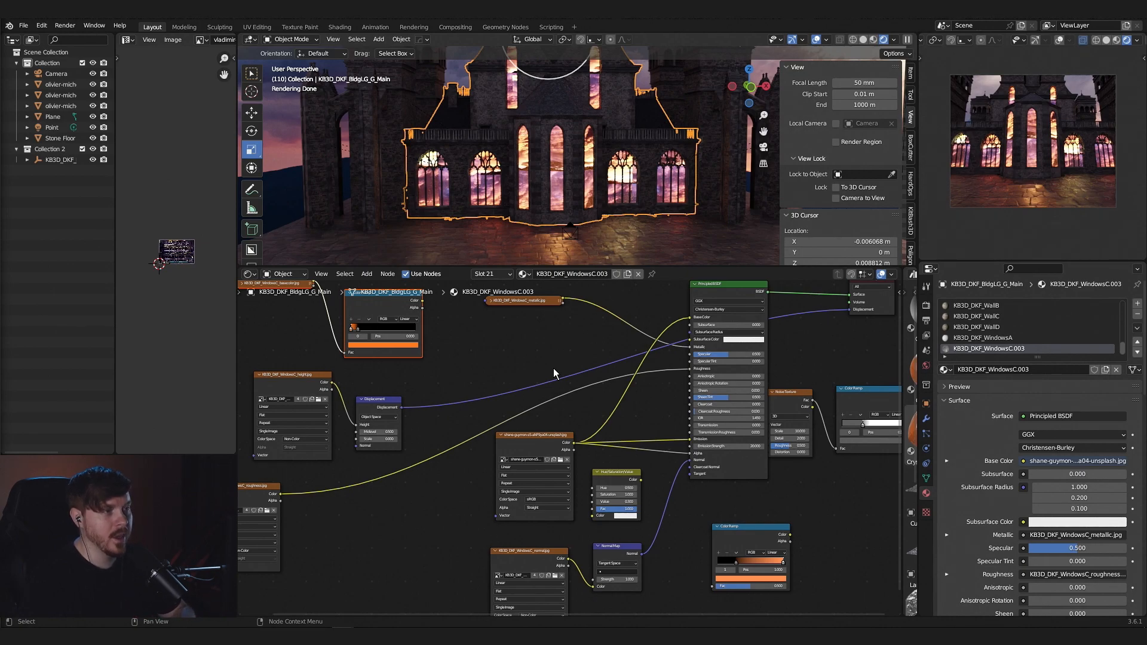
- Enter Edit Mode on the main building and unwrap the window faces with Cube Projection
scroll(484, 220, "up", 4)
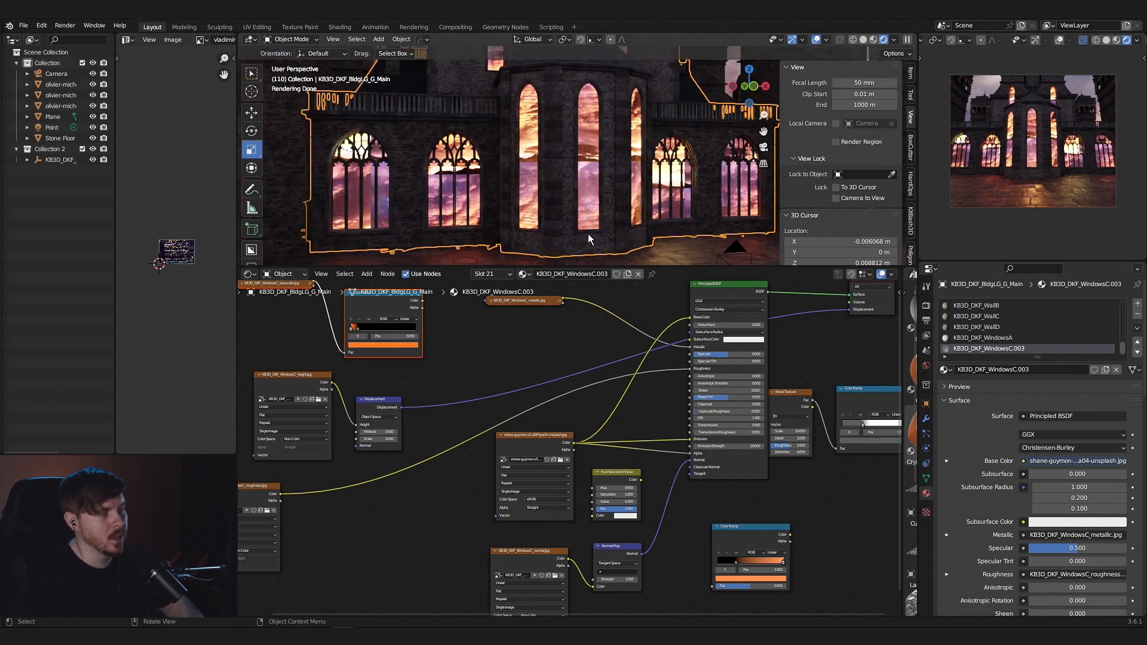
key("Tab")
key("u")
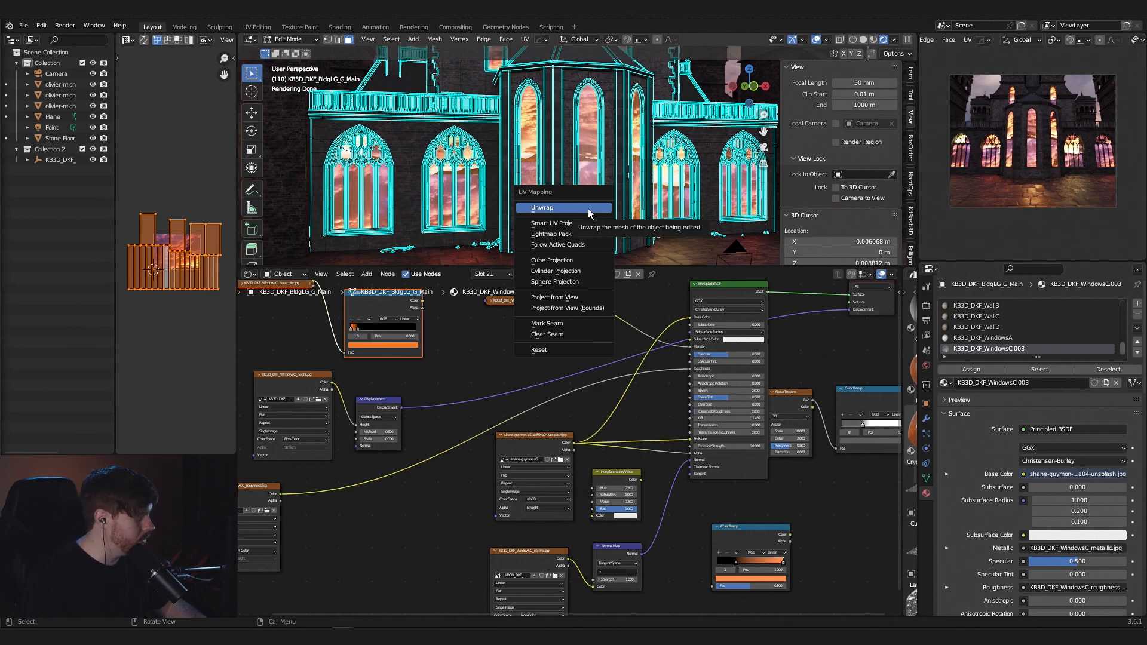
left_click(552, 260)
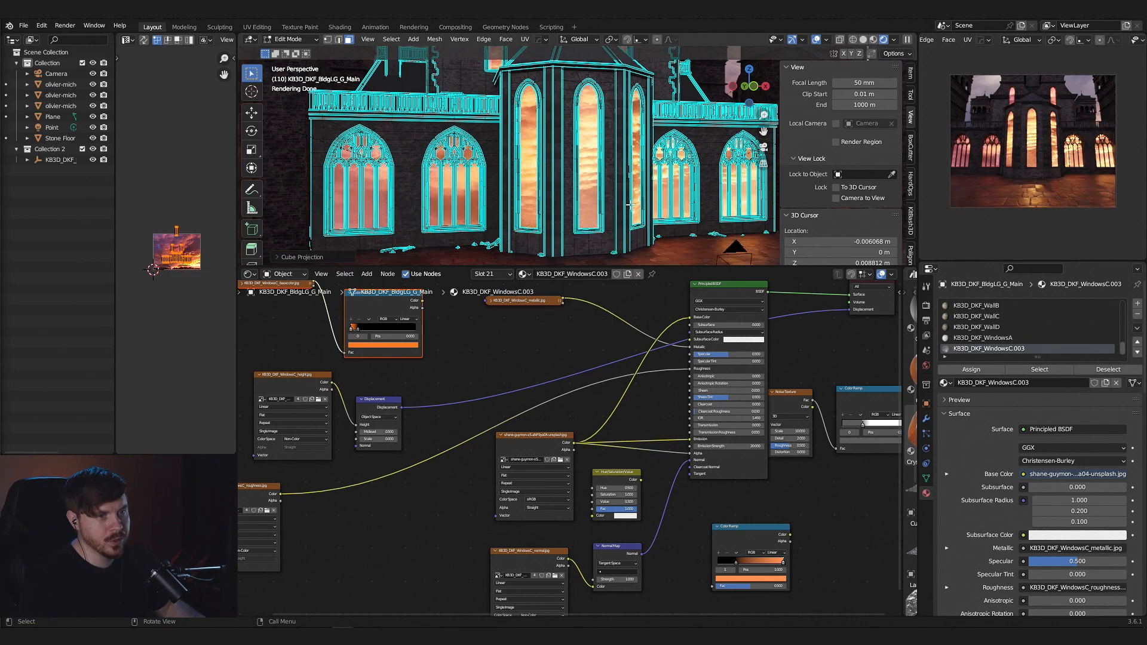